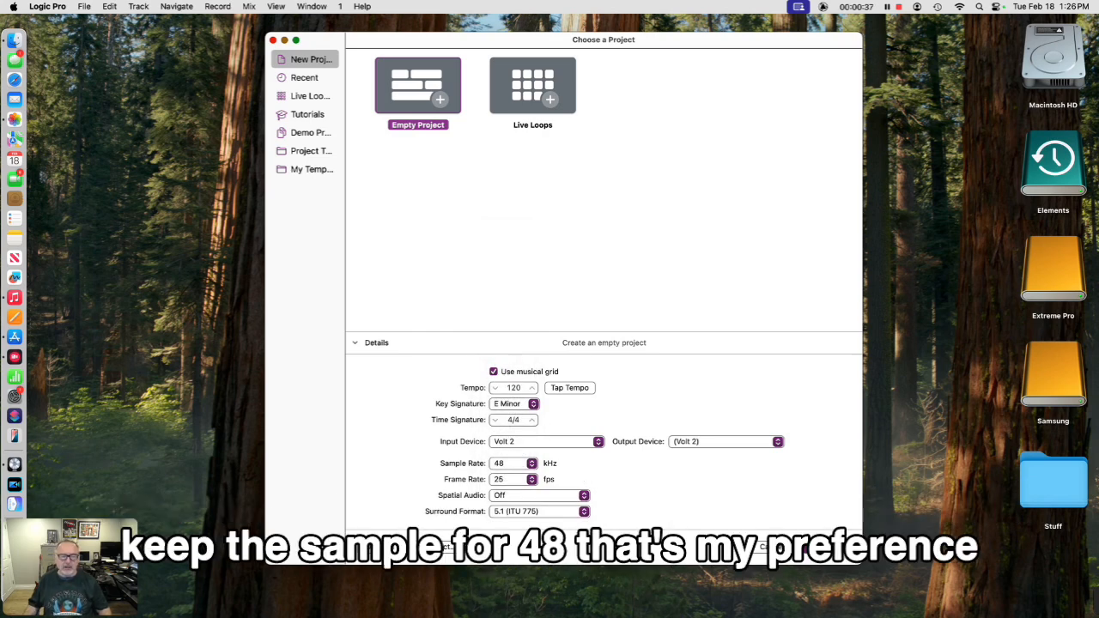
Create an empty project with one software instrument track that uses the stereo Drum Kit Designer.
click(837, 547)
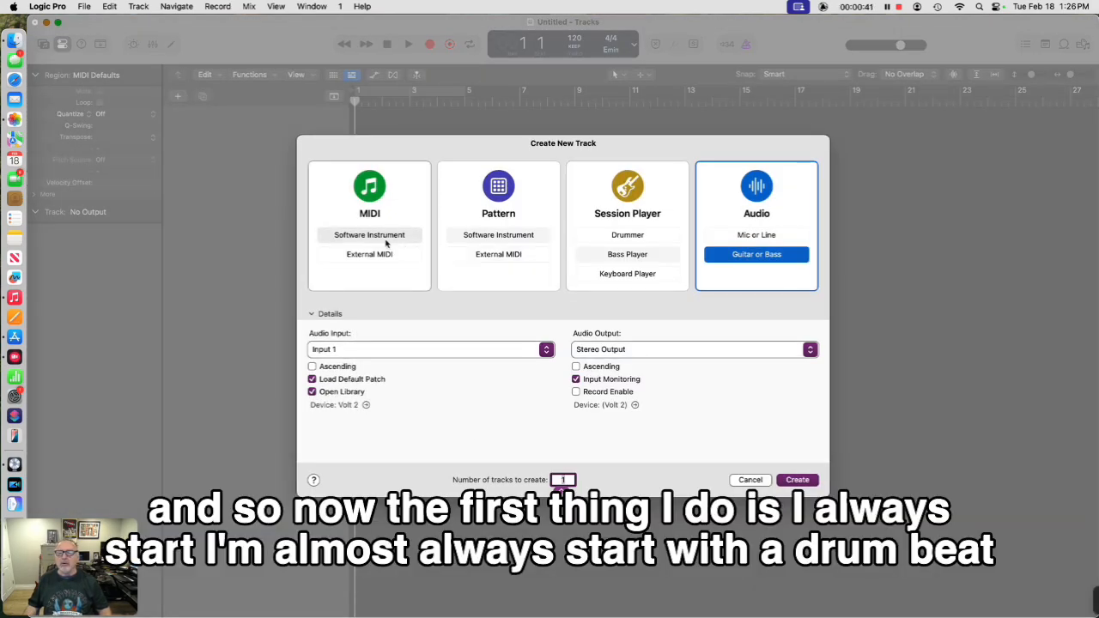
click(361, 238)
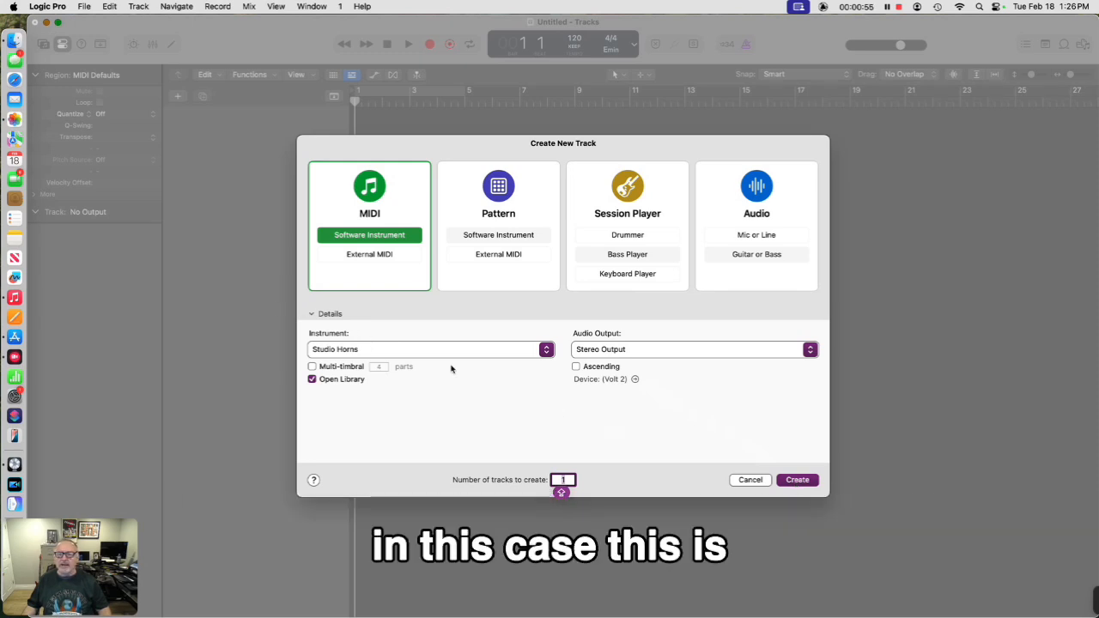
click(545, 351)
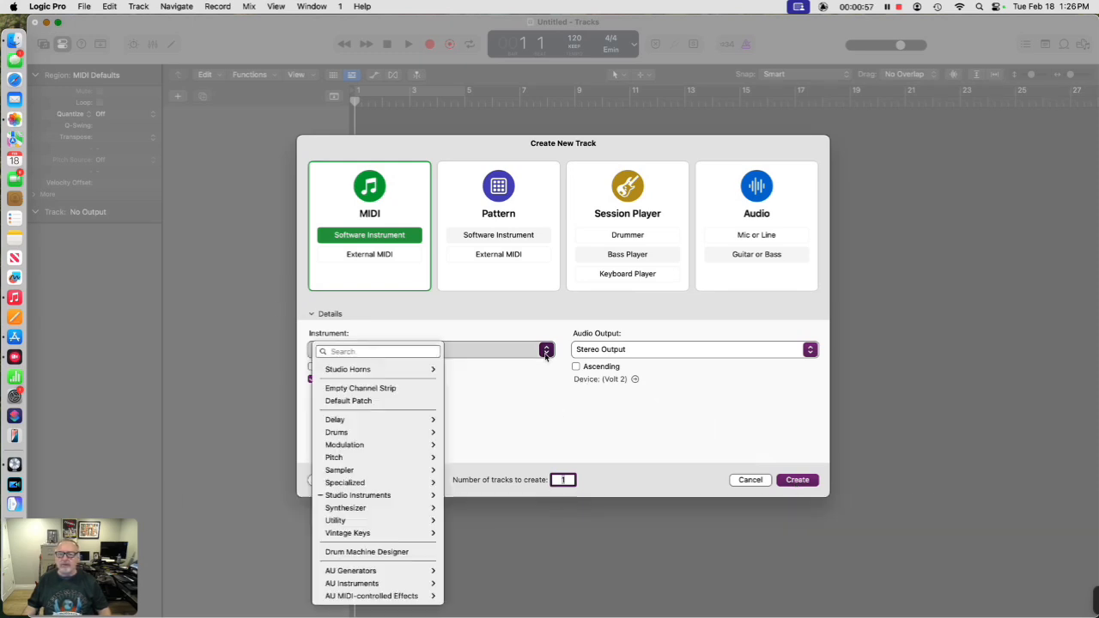
mouse_move(368, 433)
mouse_move(481, 433)
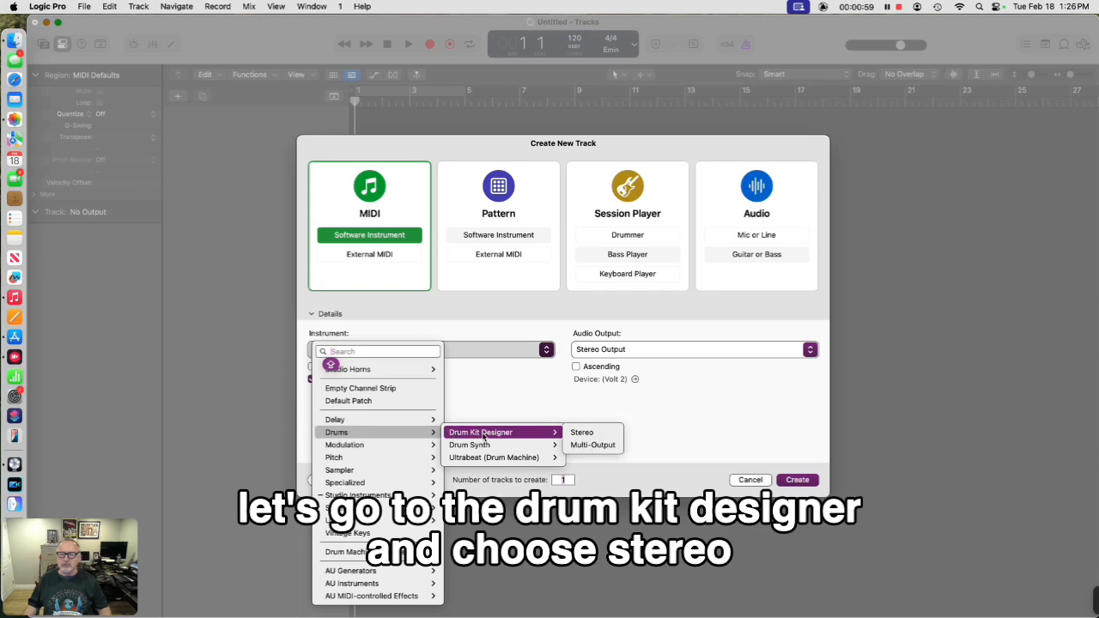
click(591, 435)
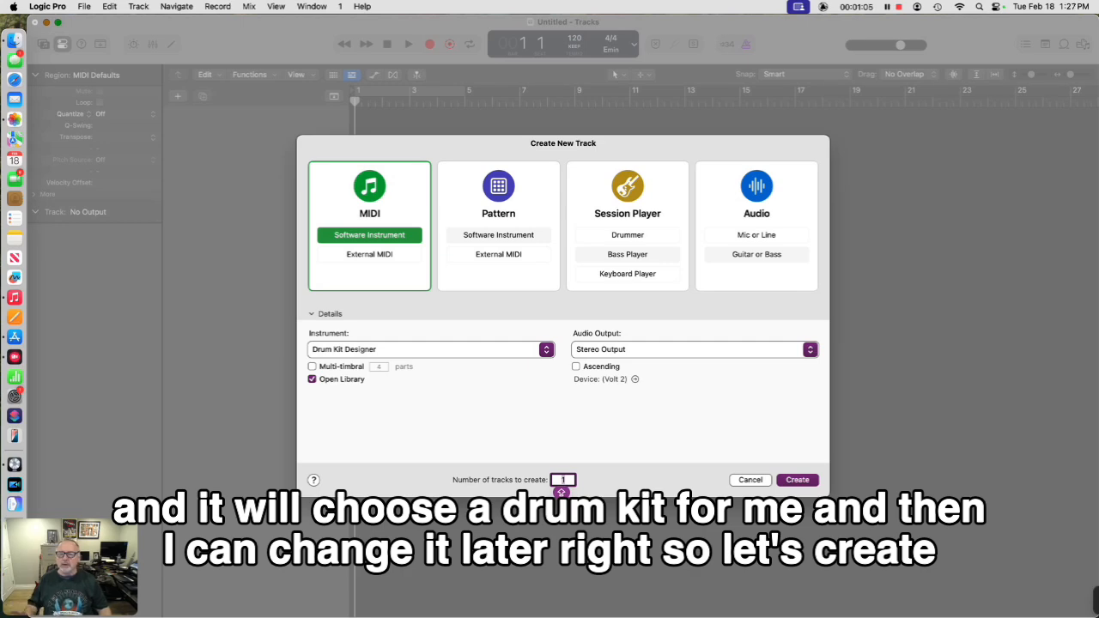
click(797, 480)
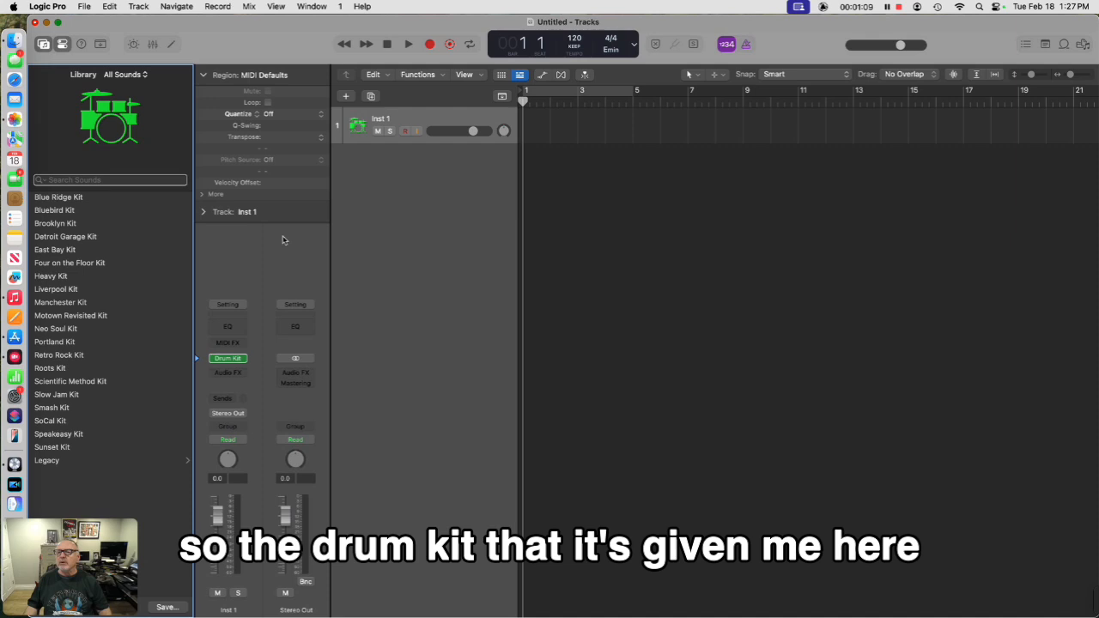
Reselect the stereo Drum Kit Designer in the track's instrument slot.
click(242, 360)
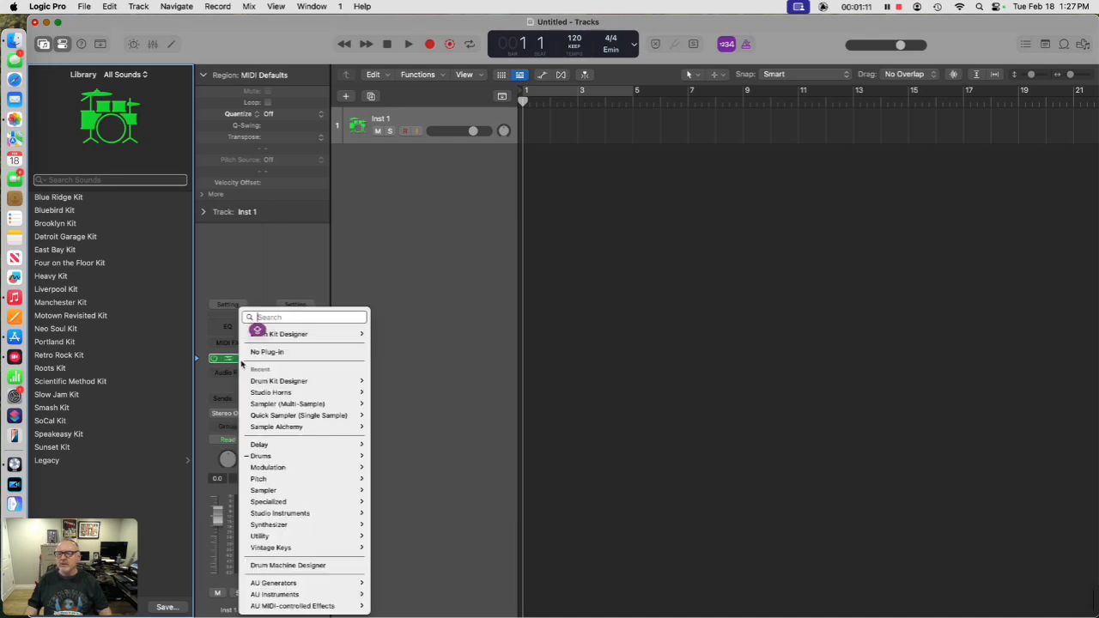
mouse_move(263, 383)
click(397, 383)
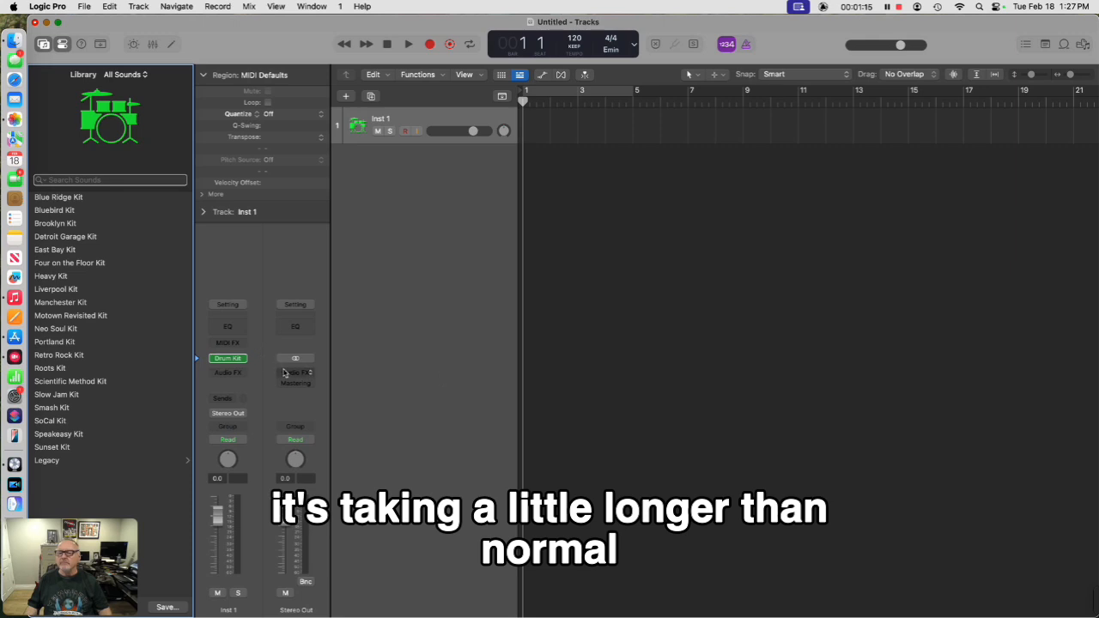
click(244, 359)
mouse_move(283, 334)
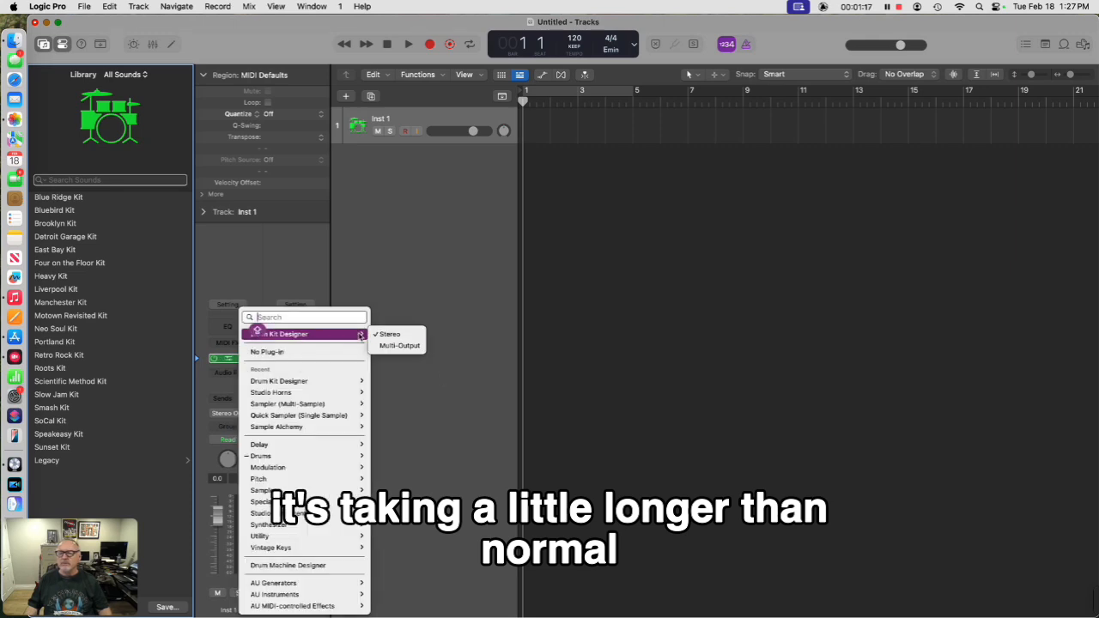
click(400, 334)
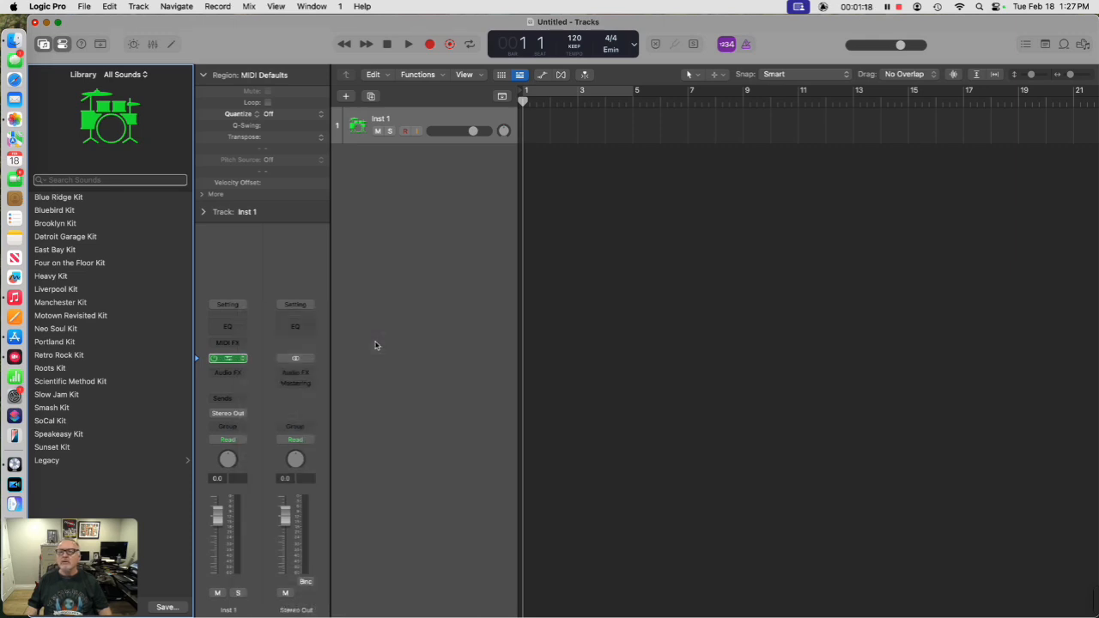
Open Drum Kit Designer on the track and load the Heavy Kit preset.
click(216, 362)
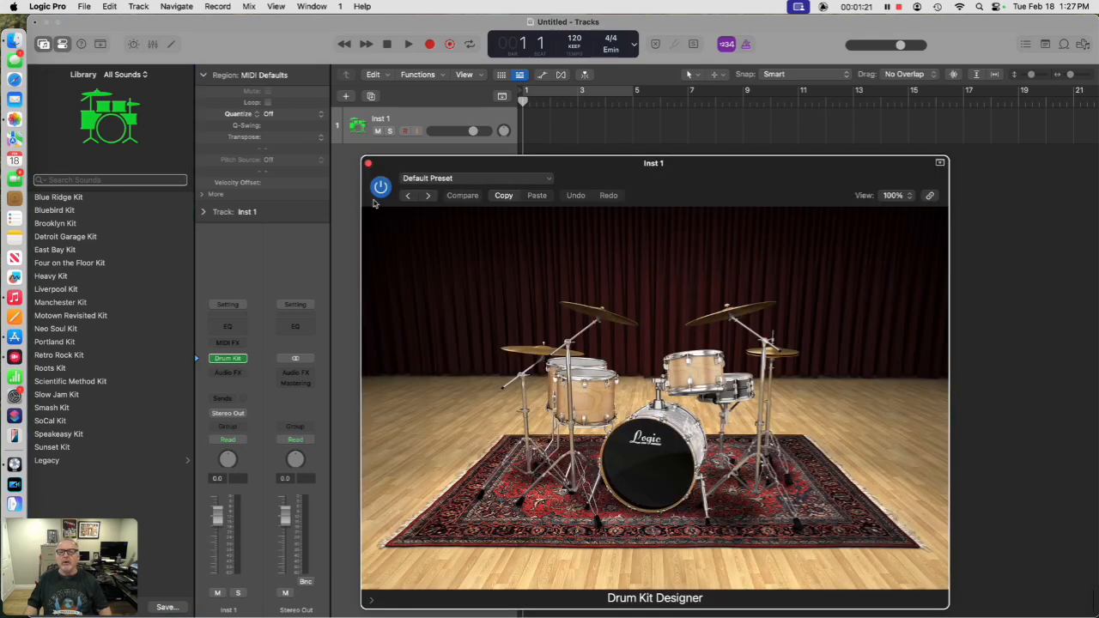
click(547, 179)
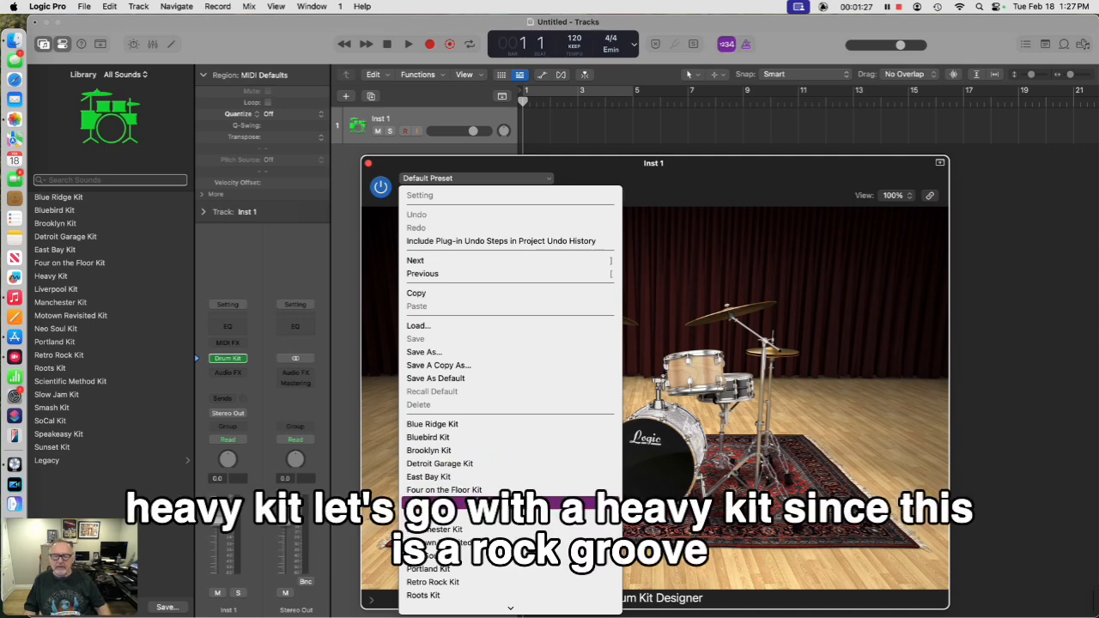
click(498, 503)
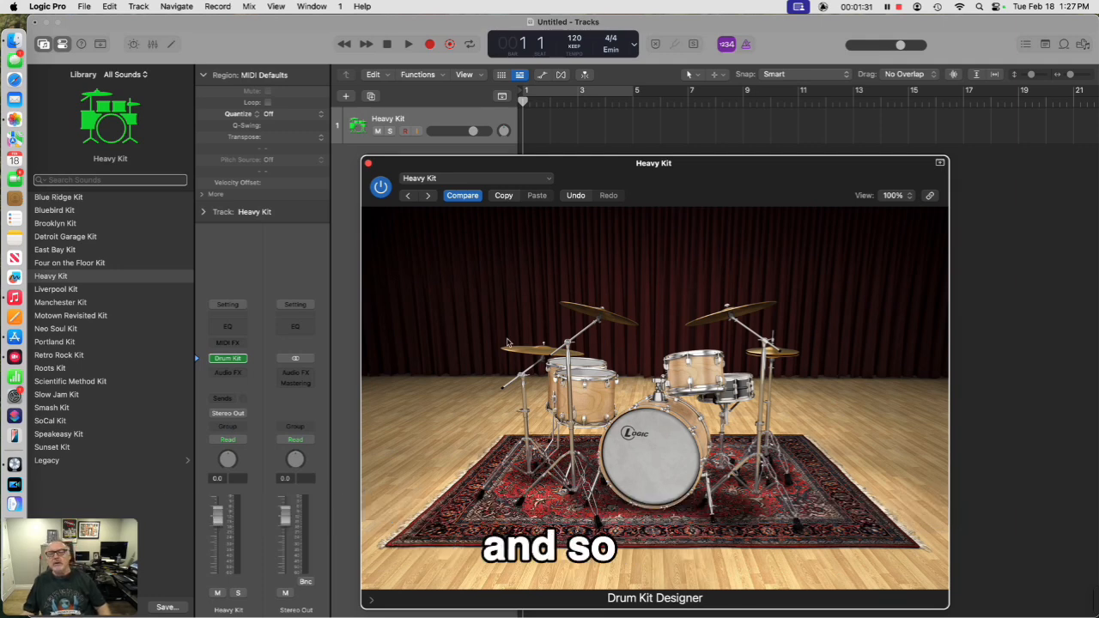
Audition the Heavy Kit's kick drum several times and close the Drum Kit Designer window.
click(623, 439)
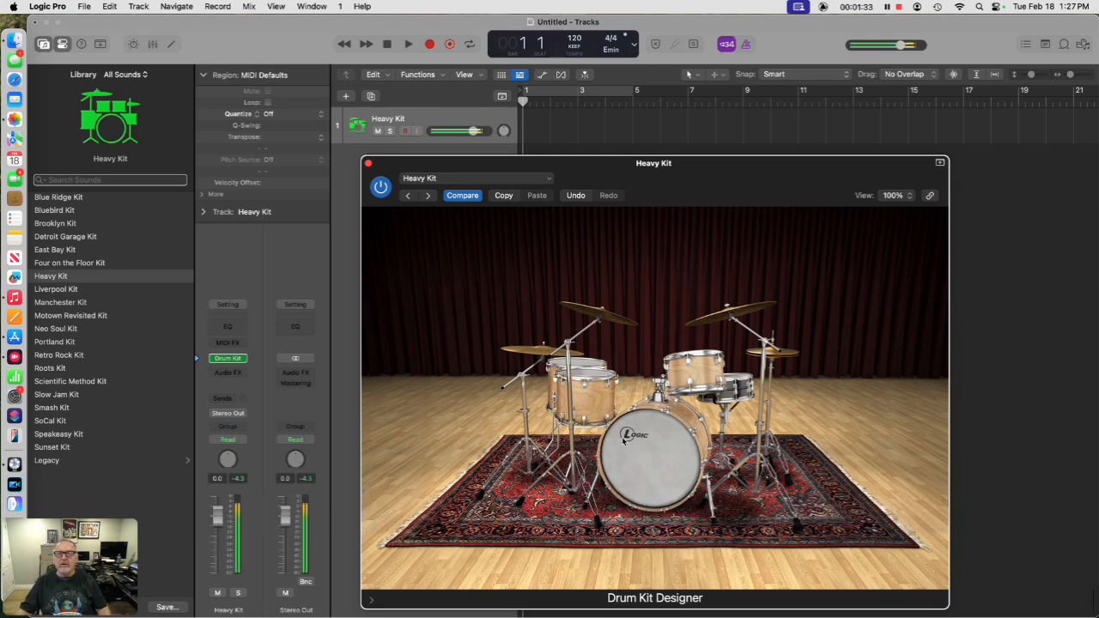
click(619, 436)
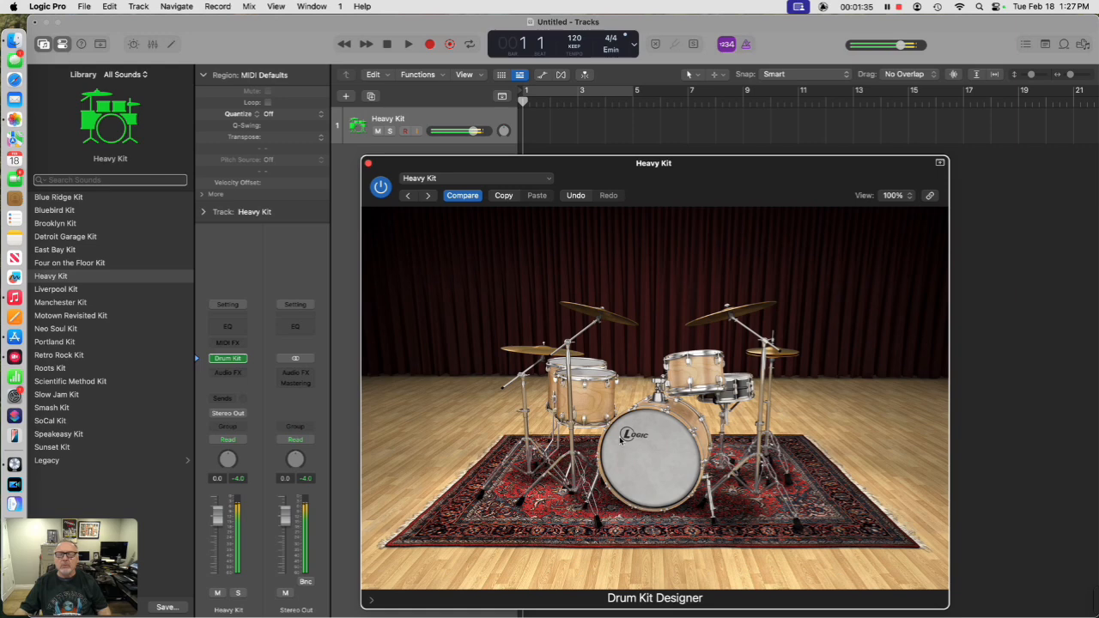
click(619, 439)
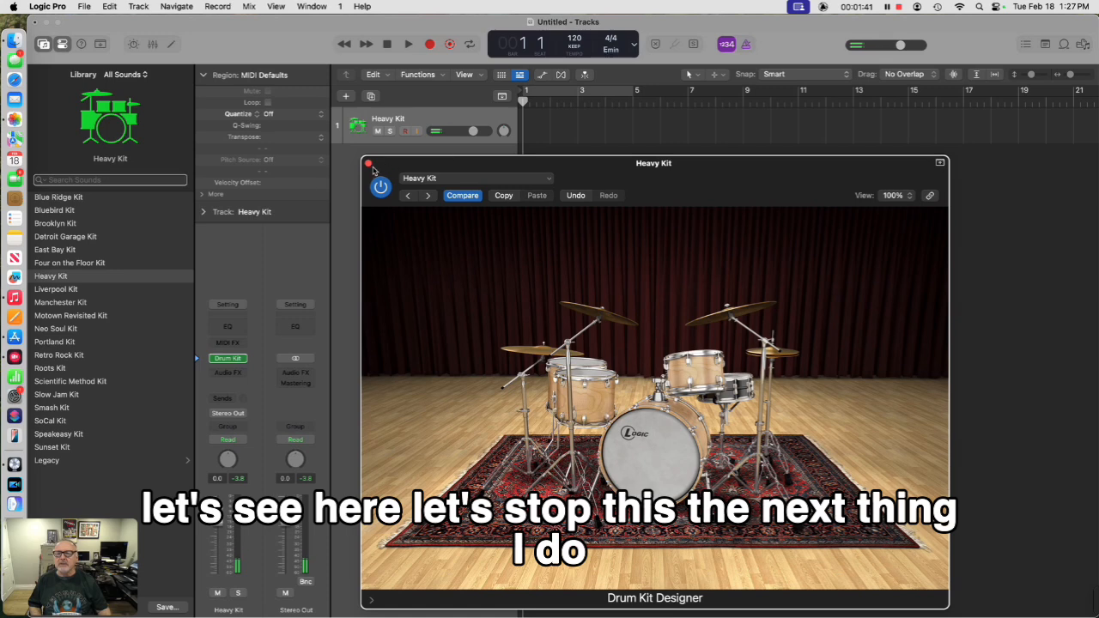
click(368, 162)
Show the Arrangement and Chord global tracks above the drum track.
click(598, 97)
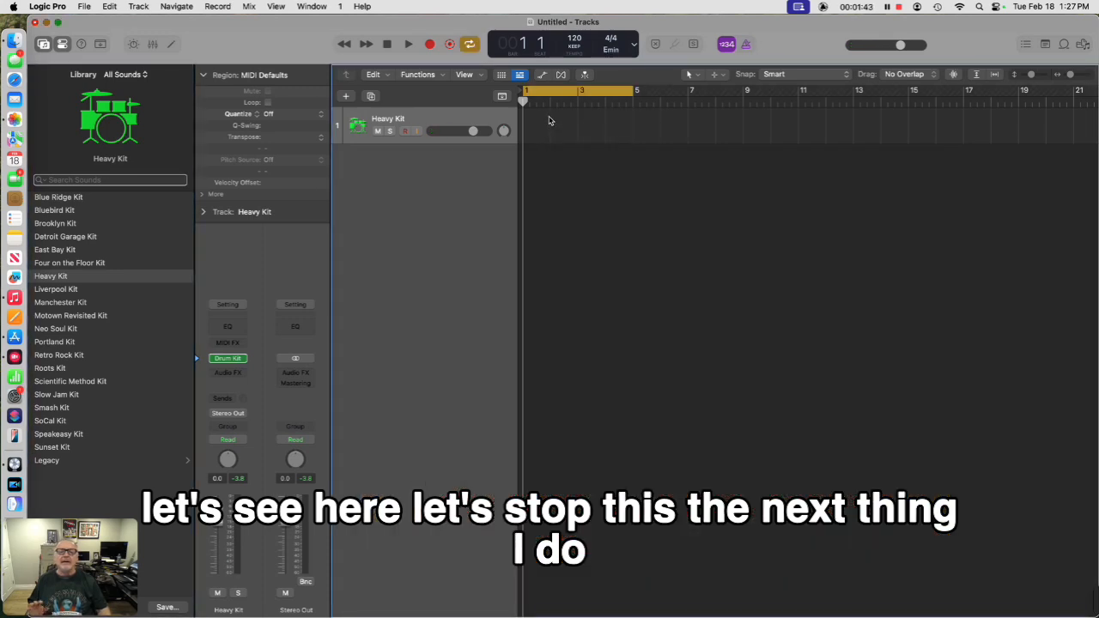
click(140, 7)
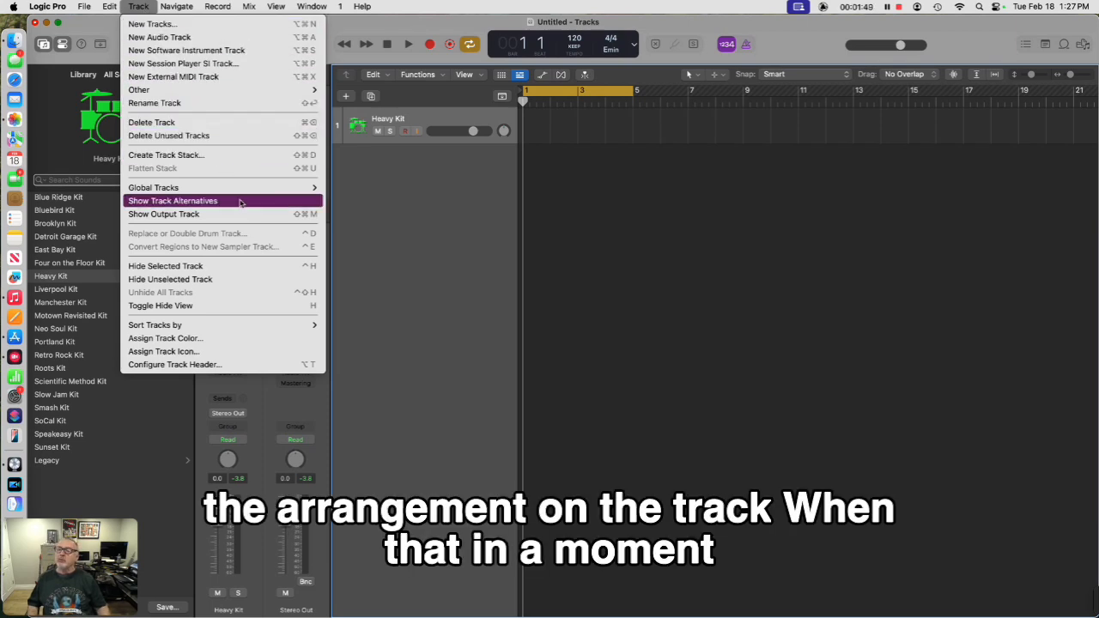
mouse_move(259, 189)
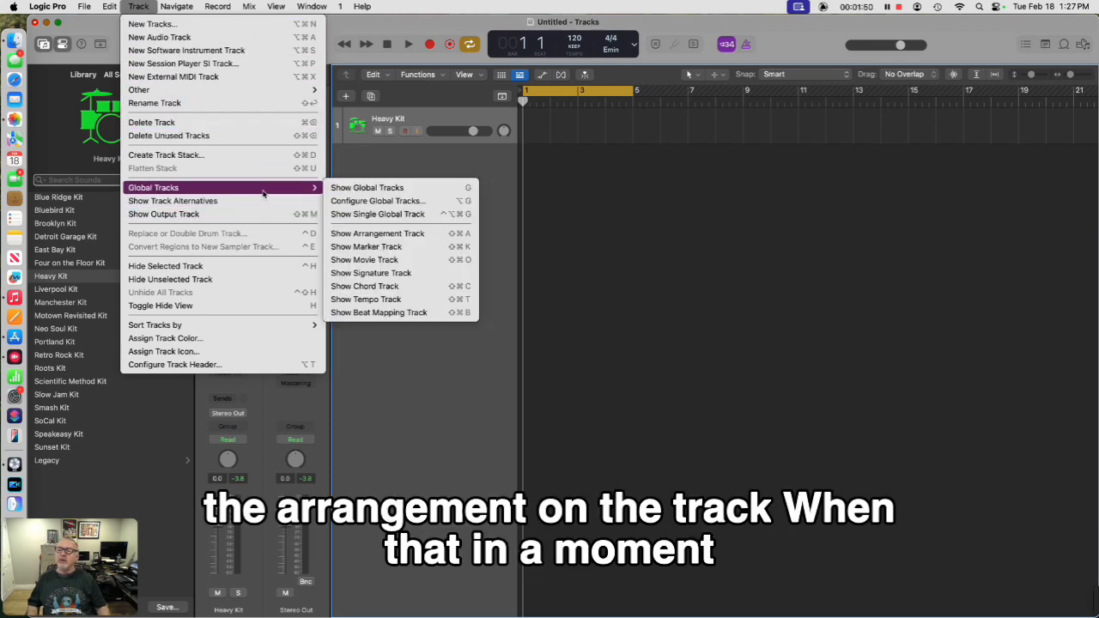
click(348, 235)
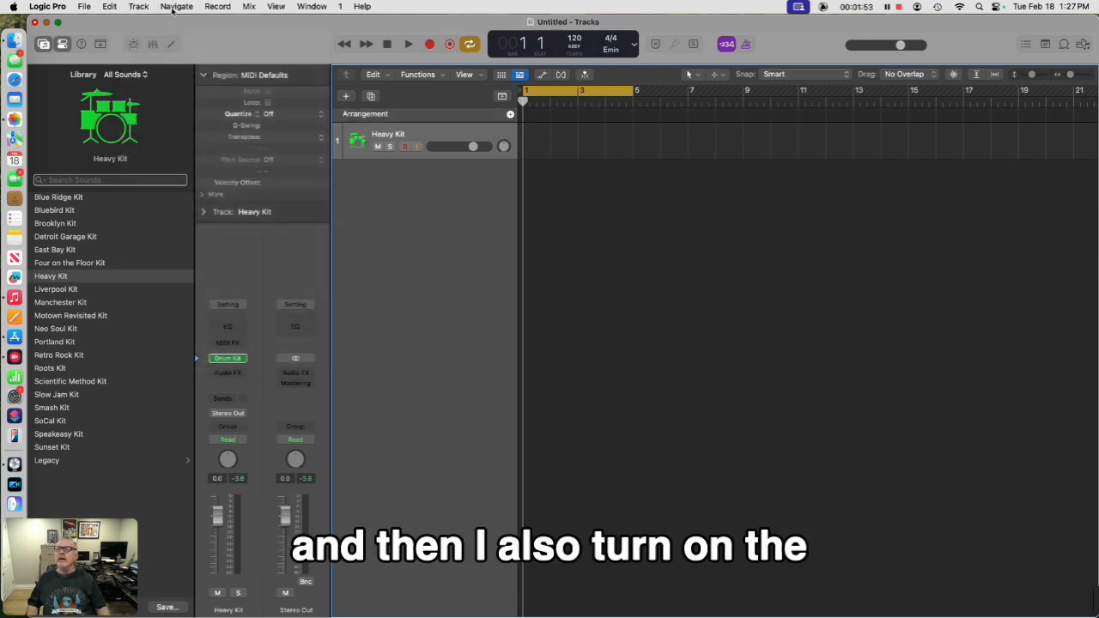
click(142, 7)
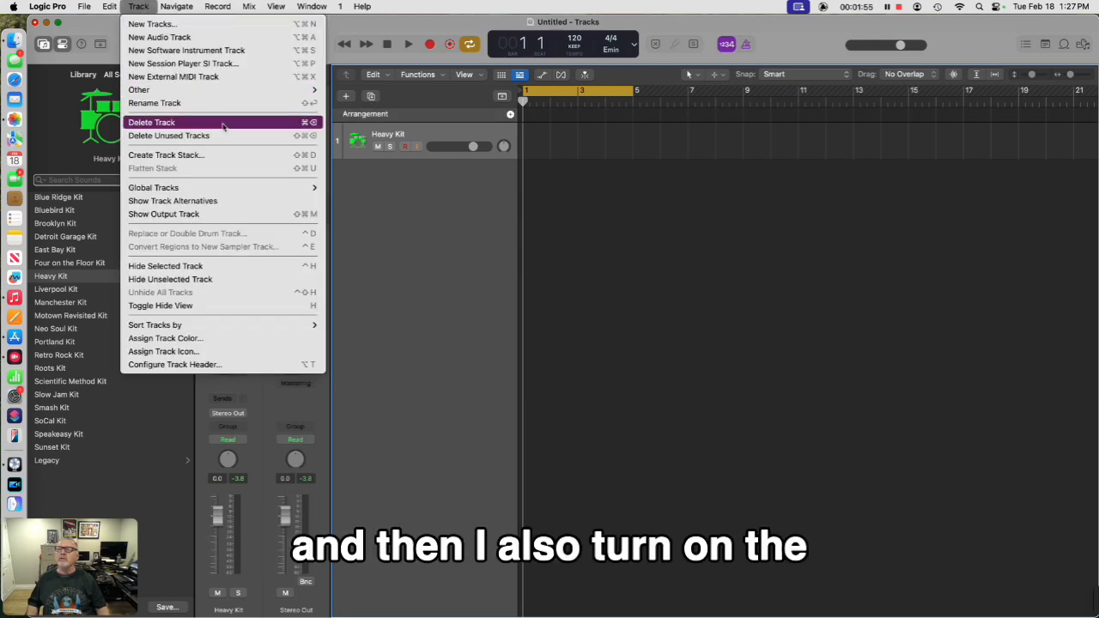
mouse_move(237, 187)
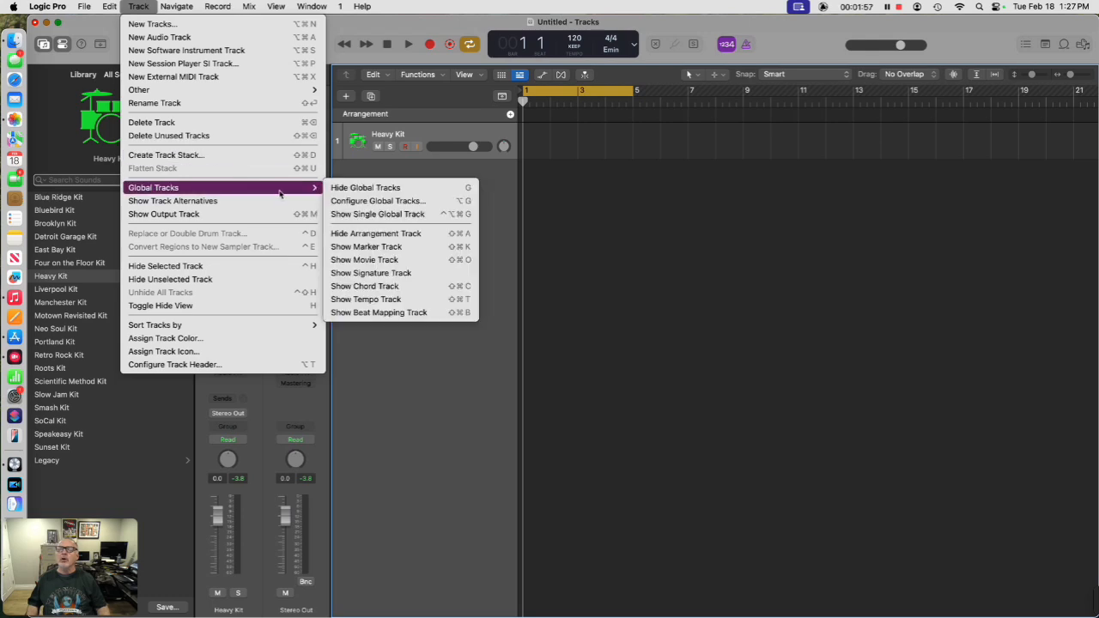
click(390, 285)
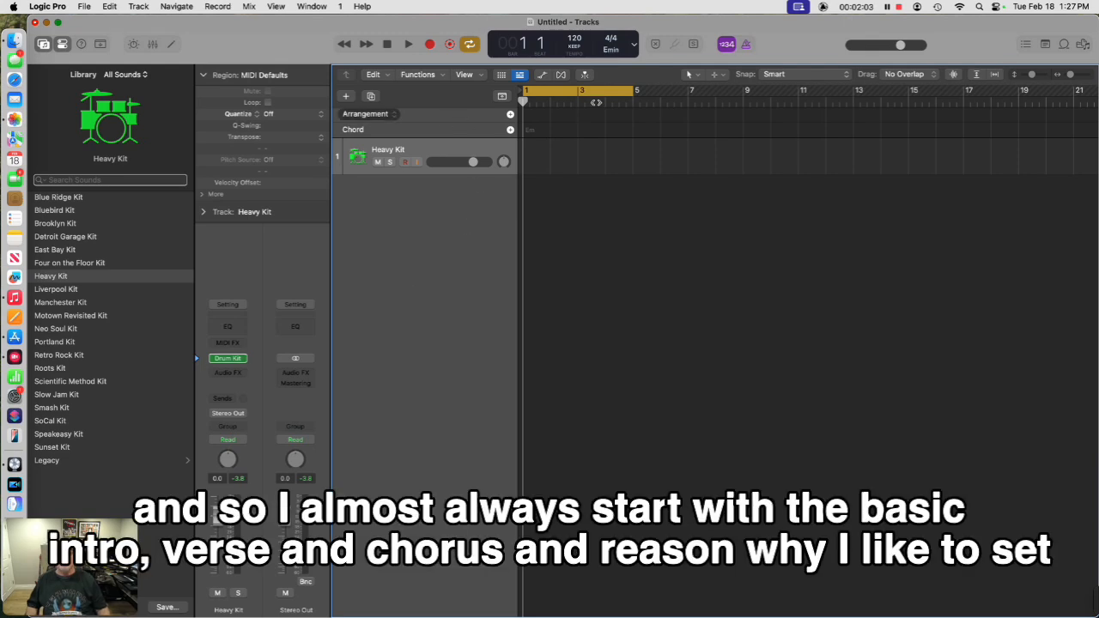
Turn off cycle mode and add Intro, Verse and Chorus sections to the Arrangement track.
click(608, 96)
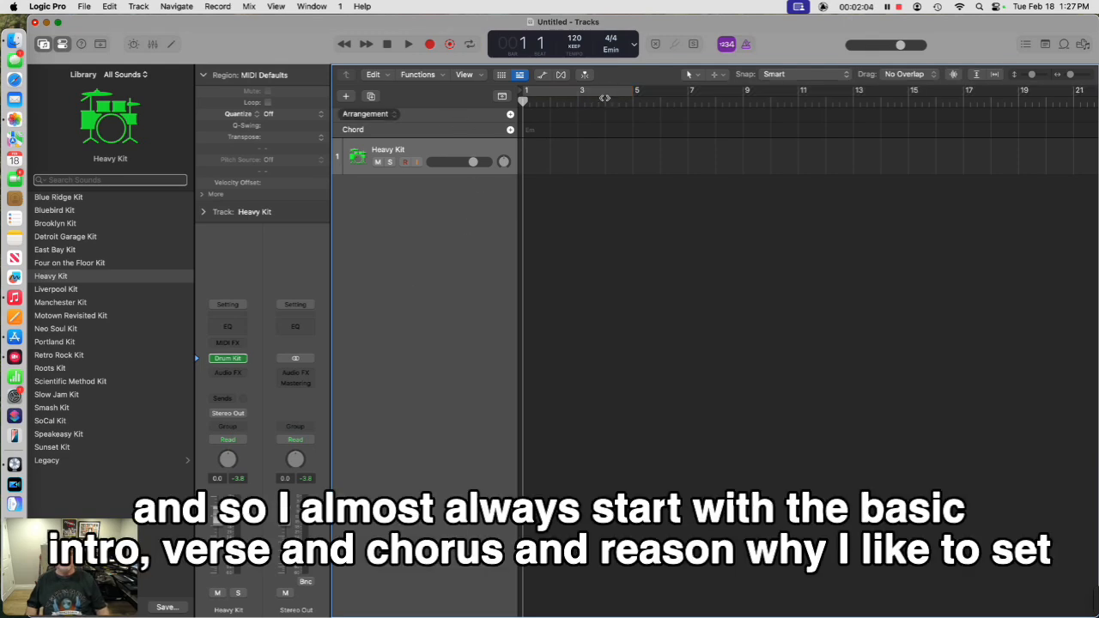
click(510, 114)
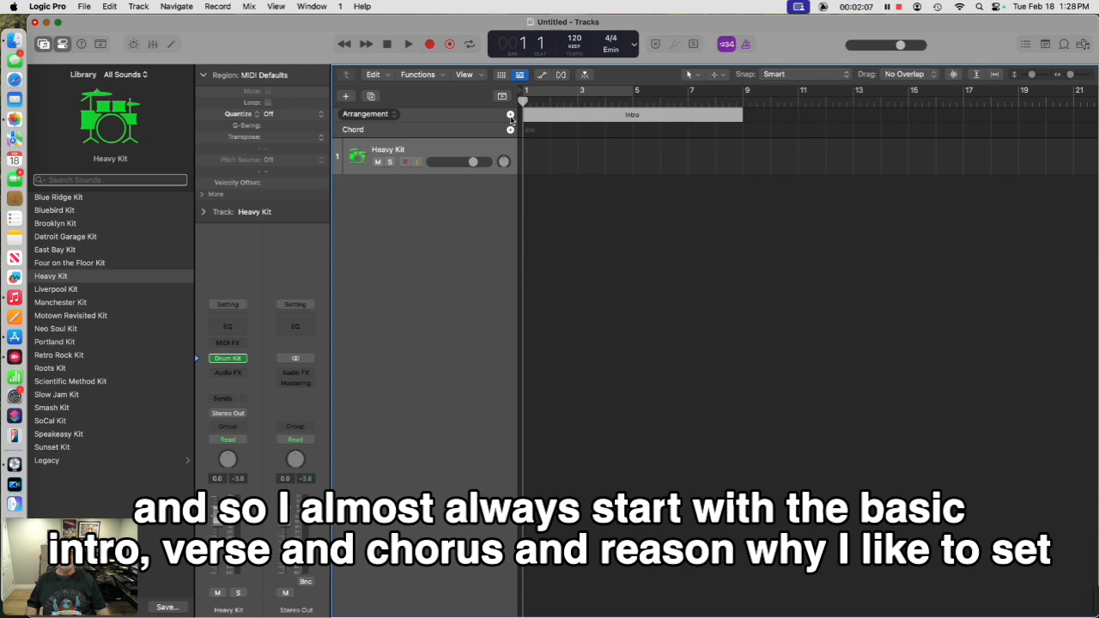
click(510, 114)
click(510, 114)
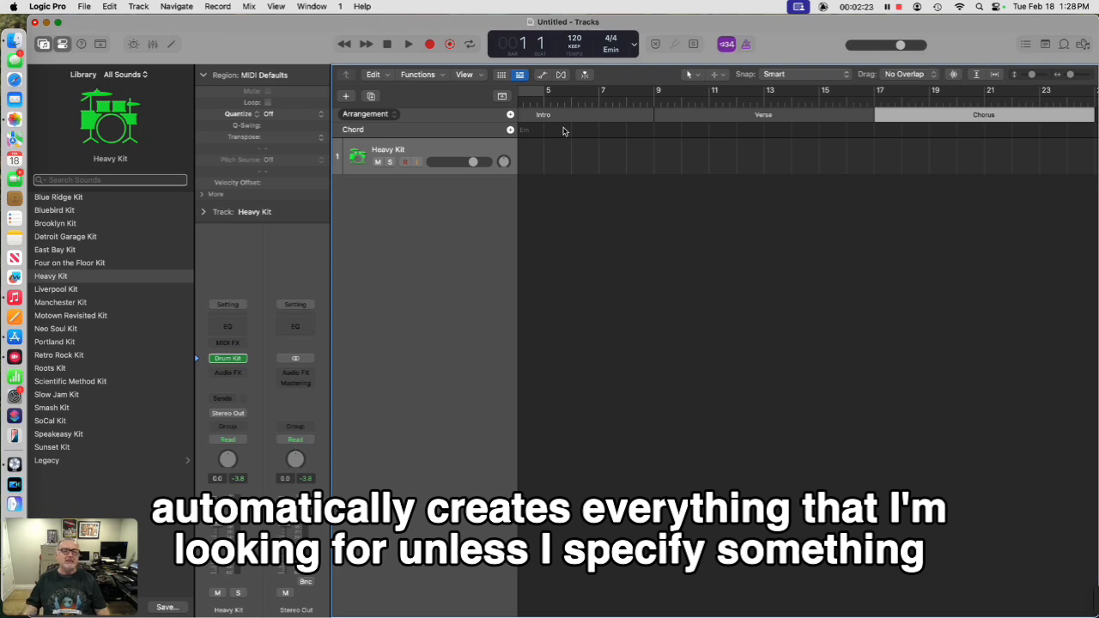
Turn on cycle mode with a four-bar range from bar 1 to bar 5.
scroll(532, 98, right, 1)
click(532, 98)
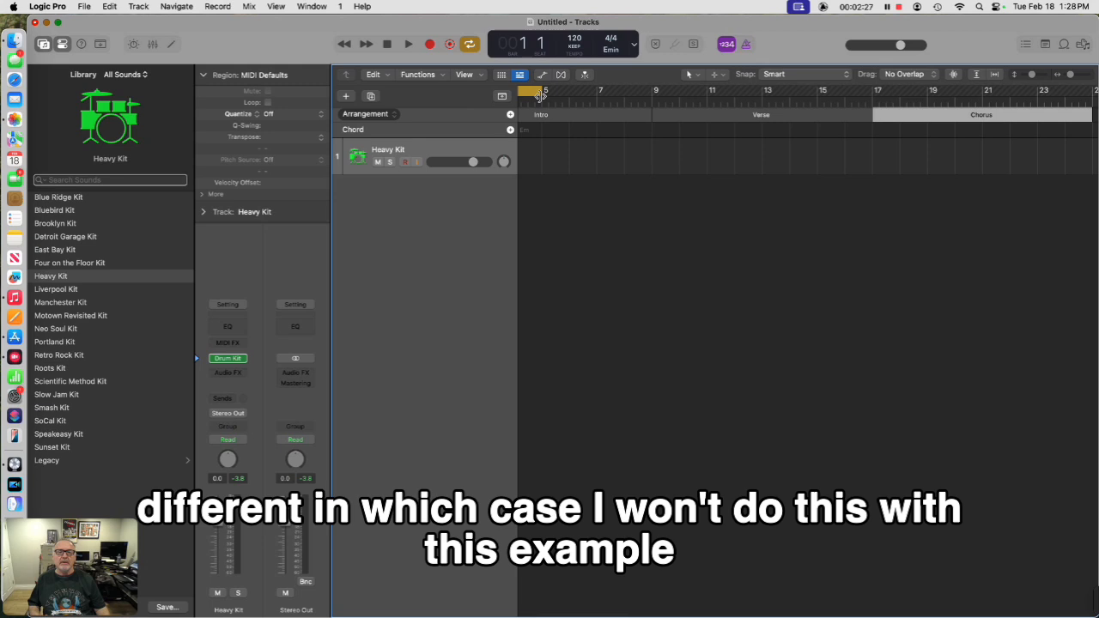
mouse_move(539, 96)
mouse_down()
mouse_move(508, 96)
mouse_move(576, 96)
mouse_move(491, 99)
mouse_move(549, 110)
mouse_move(524, 110)
mouse_up()
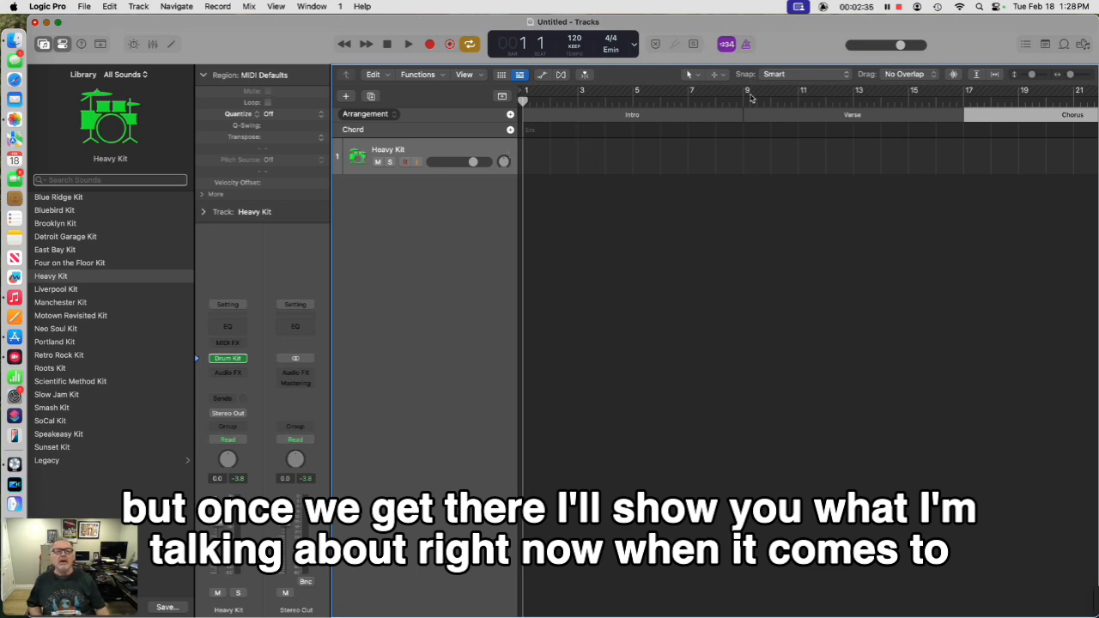
click(558, 94)
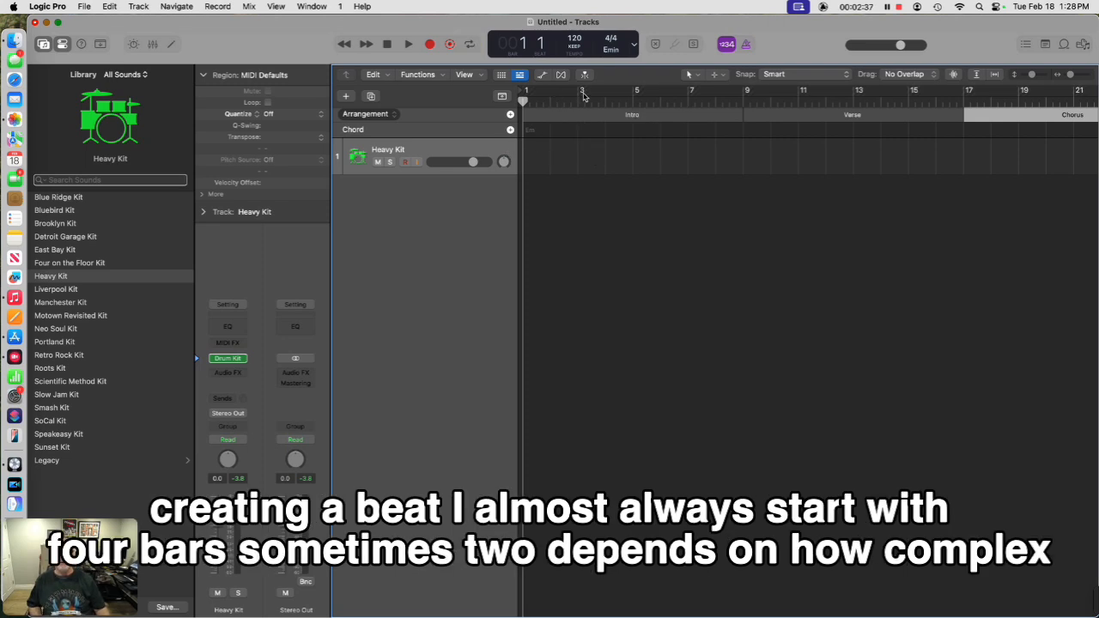
drag(532, 98, 626, 102)
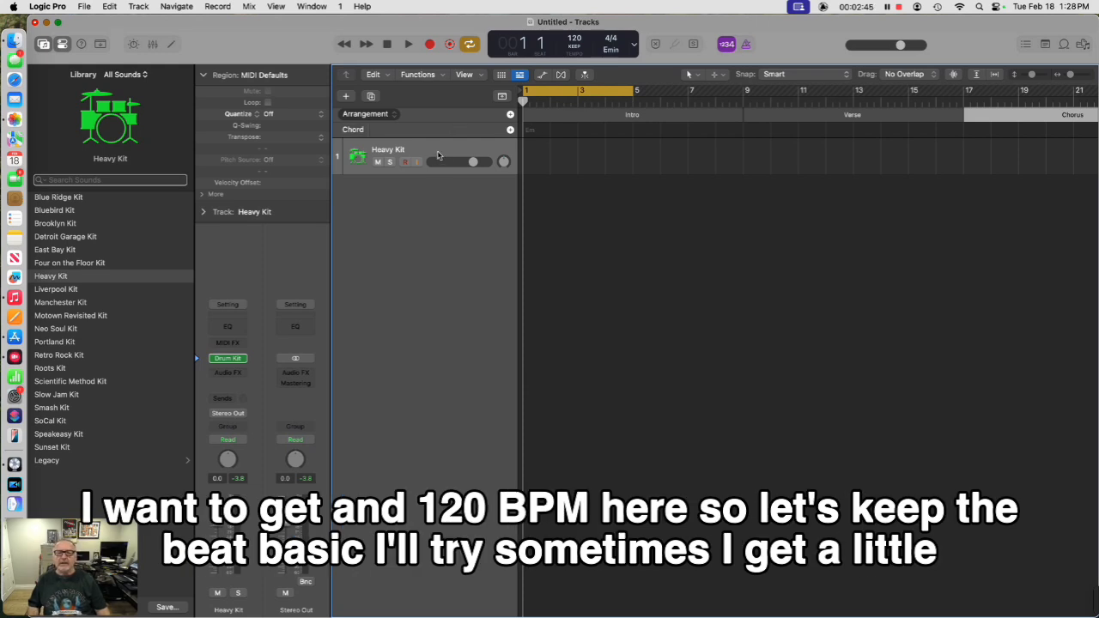
Record a basic four-bar drum beat on the Heavy Kit track and play it back.
click(429, 44)
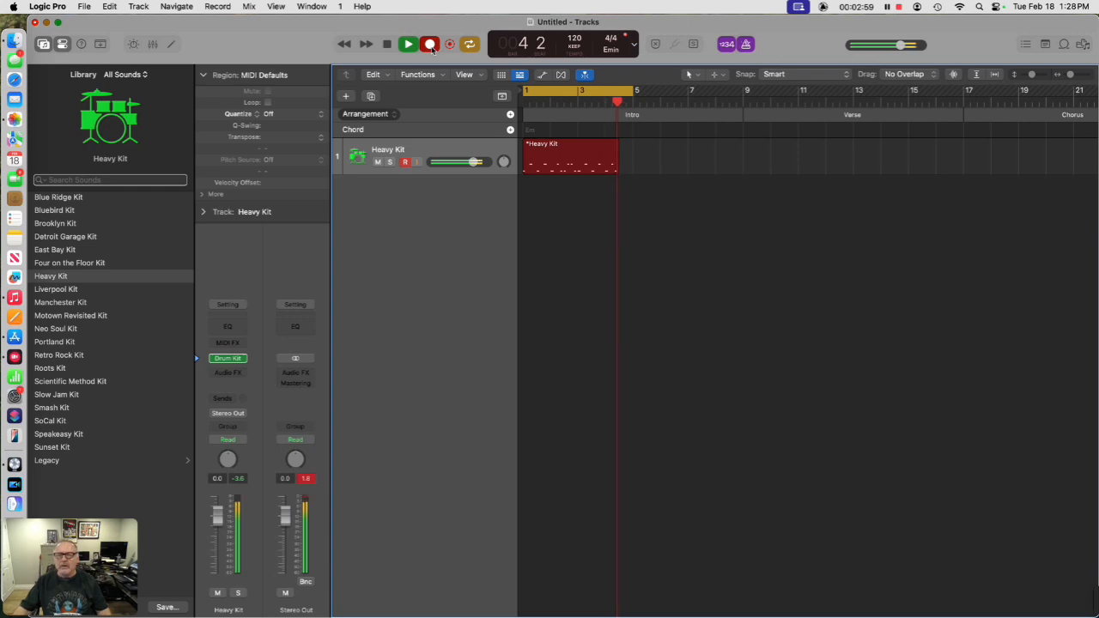
key(space)
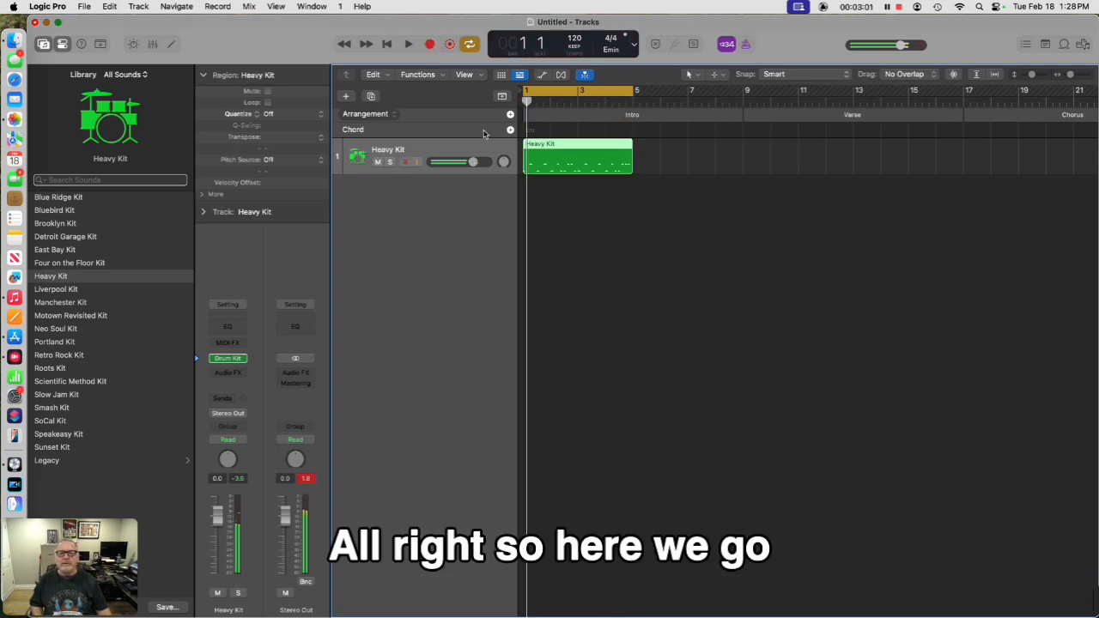
click(403, 161)
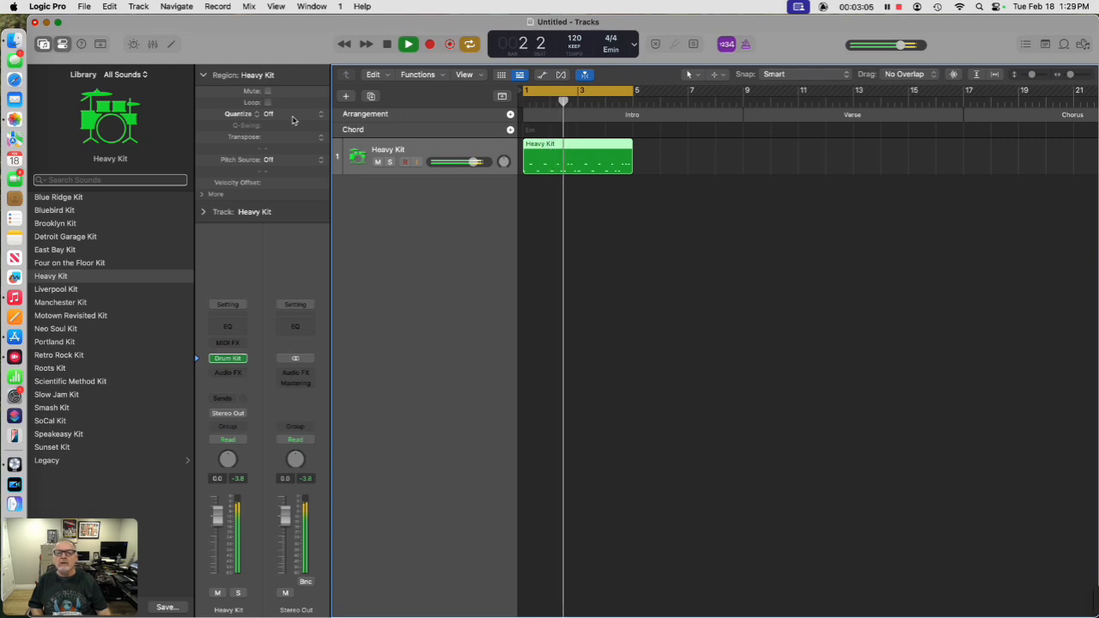
Stop playback and quantize the recorded Heavy Kit region to 1/16 Note.
key(space)
click(292, 115)
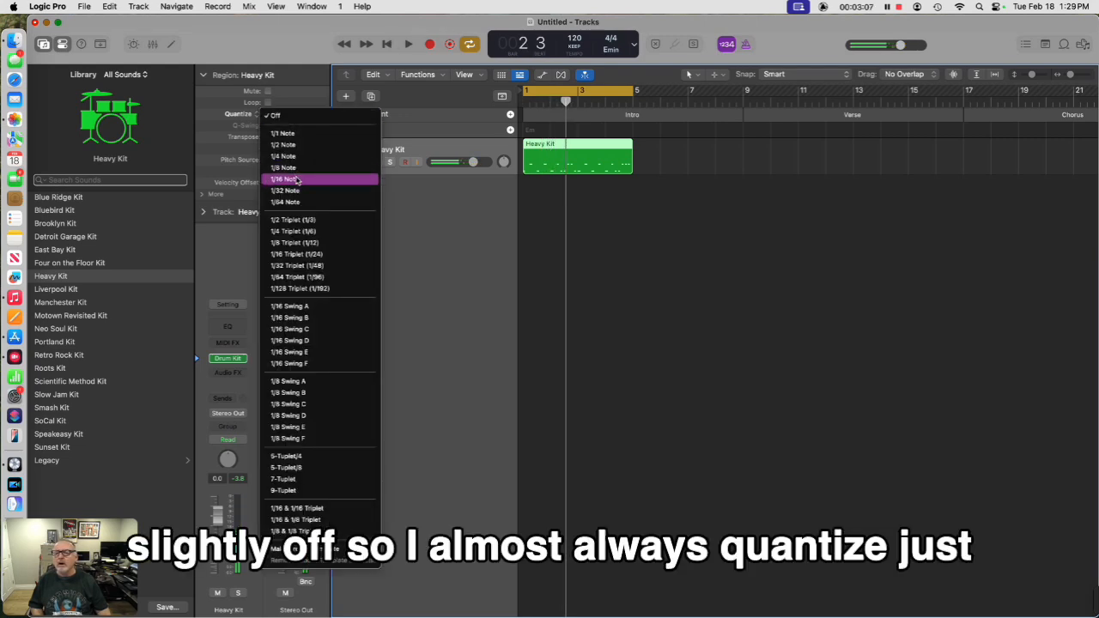
click(296, 180)
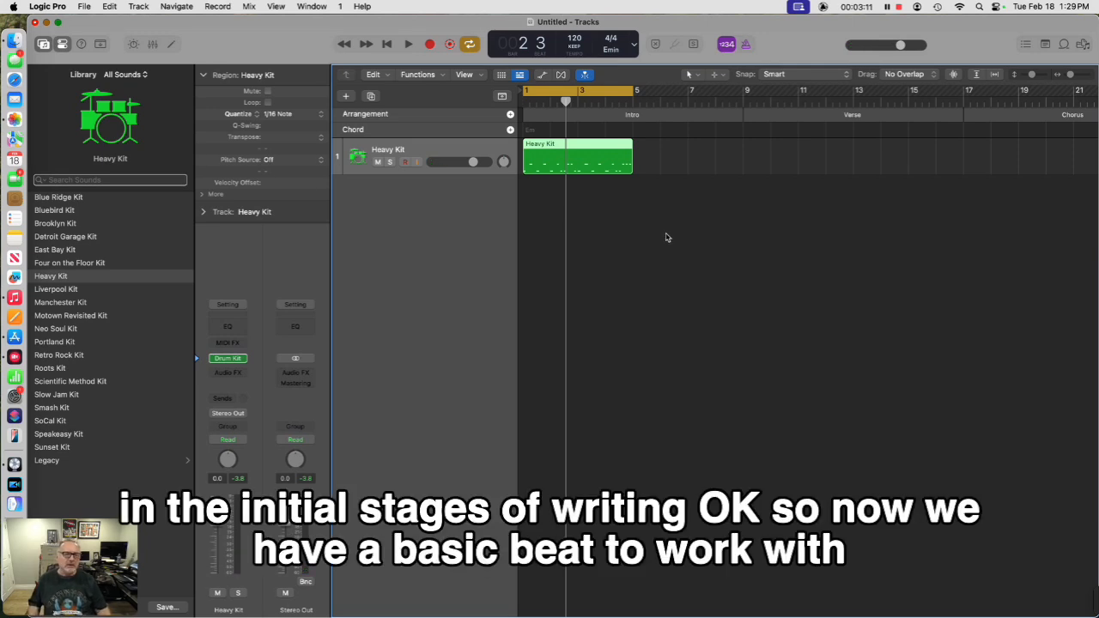
Play the quantized beat briefly, then repeat the four-bar Heavy Kit region once and join both copies into one eight-bar region.
key(space)
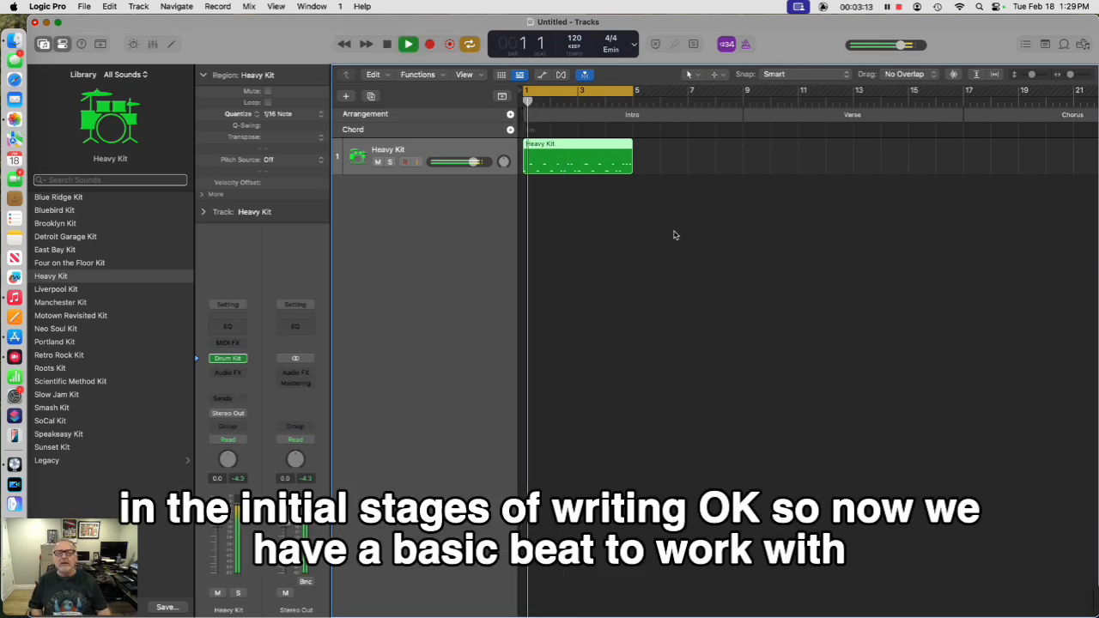
key(space)
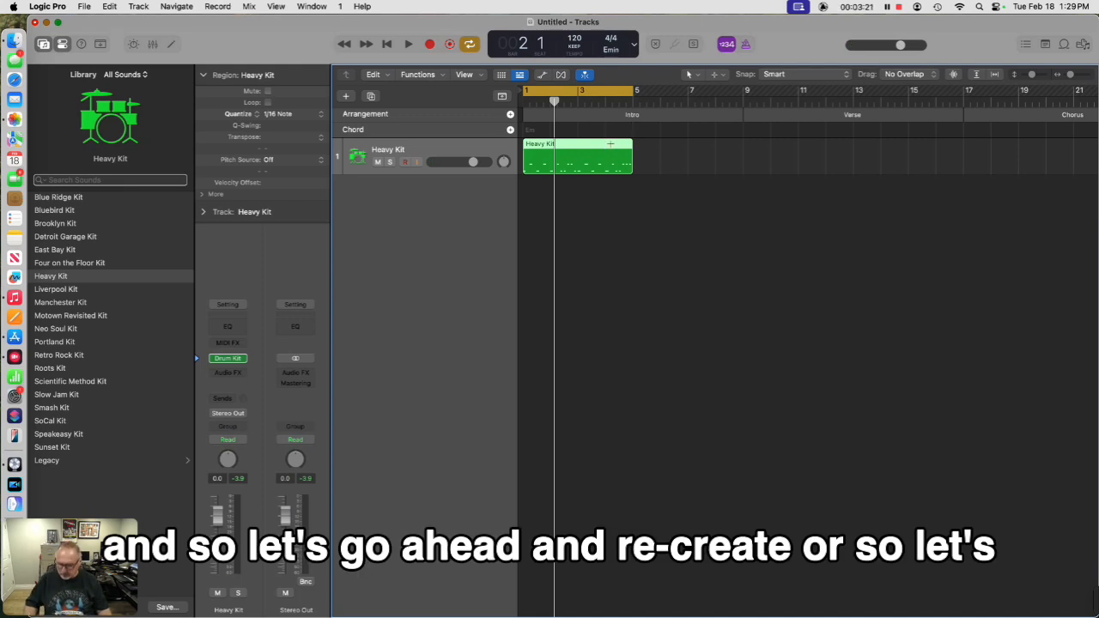
key(super+r)
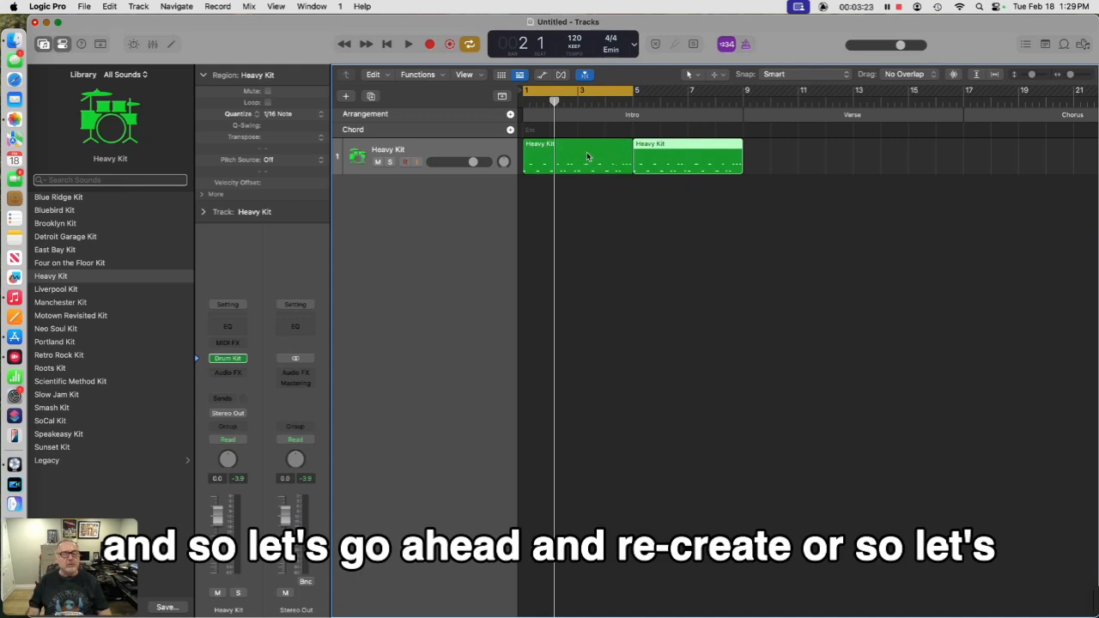
shift+click(586, 152)
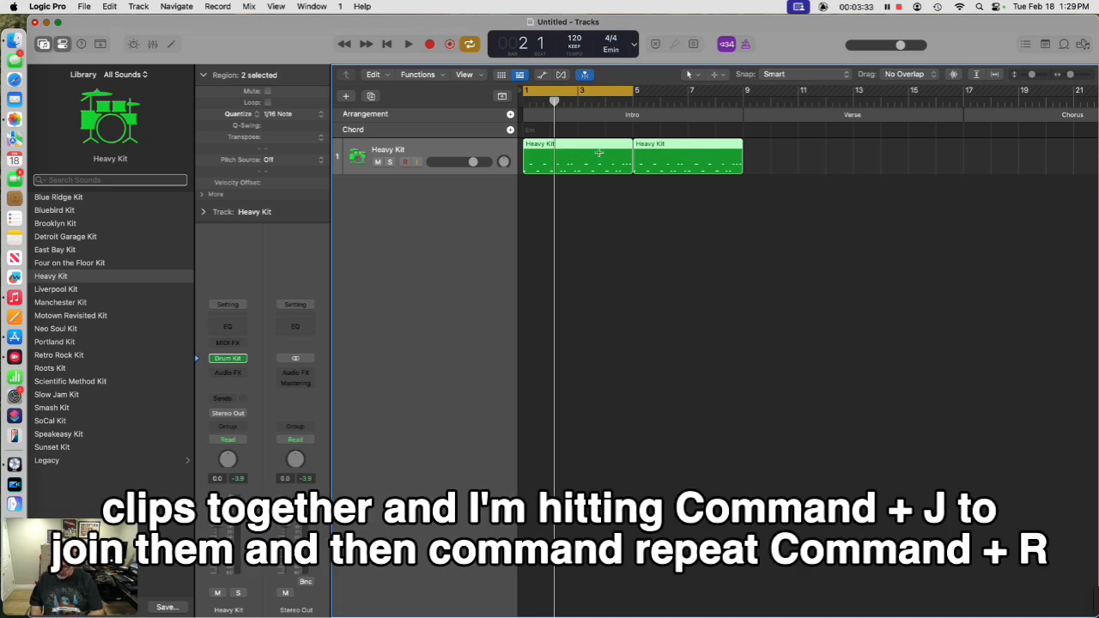
key(super+j)
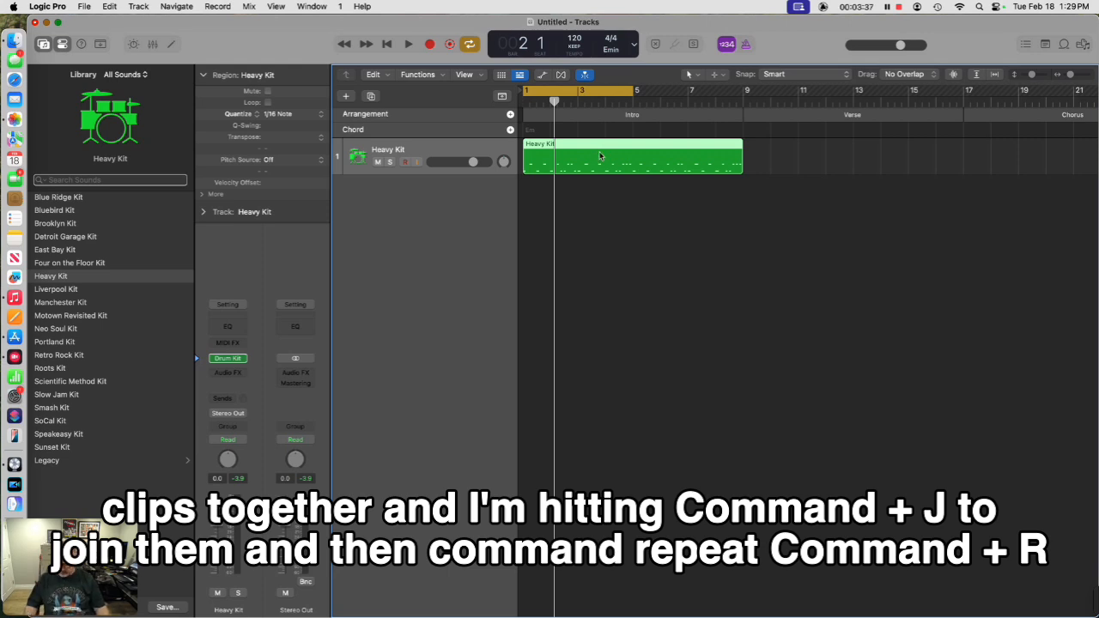
Repeat the joined Heavy Kit region twice to fill the Verse and Chorus, and return the playhead to the start.
key(super+r)
key(super+r)
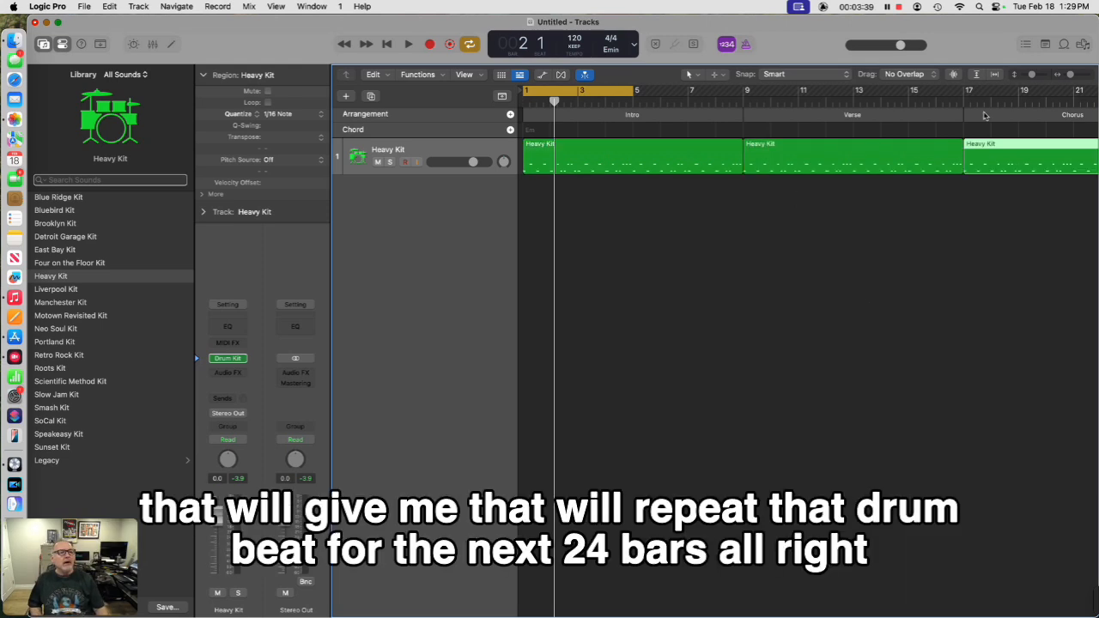
drag(1073, 78, 1075, 79)
key(Return)
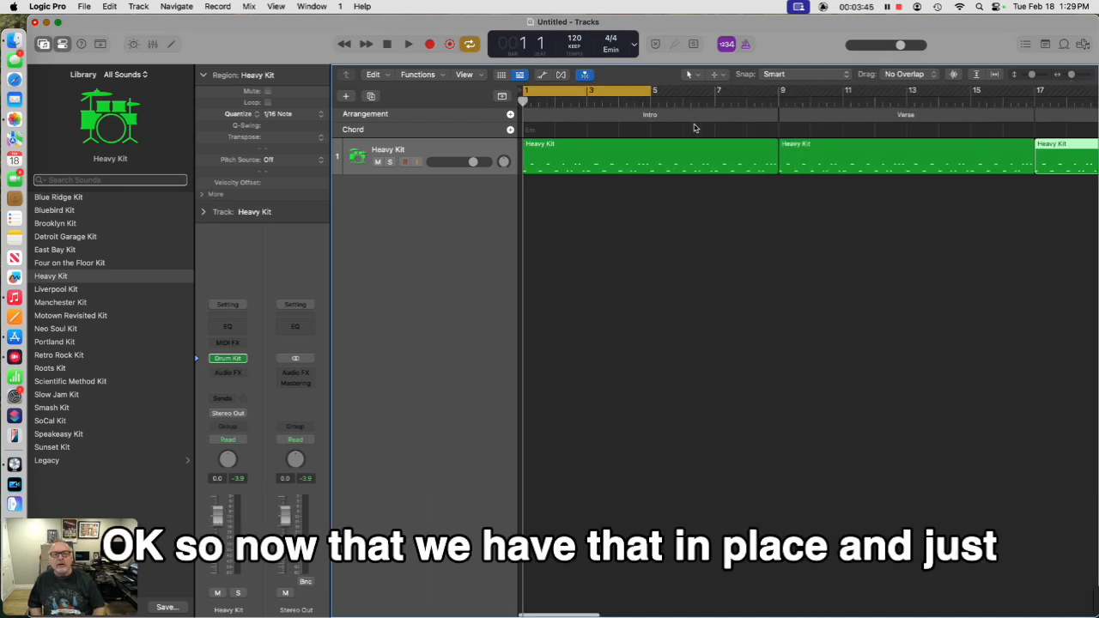
Set the cycle range to cover the eight-bar Intro section, ending at bar 9.
drag(1076, 77, 1070, 77)
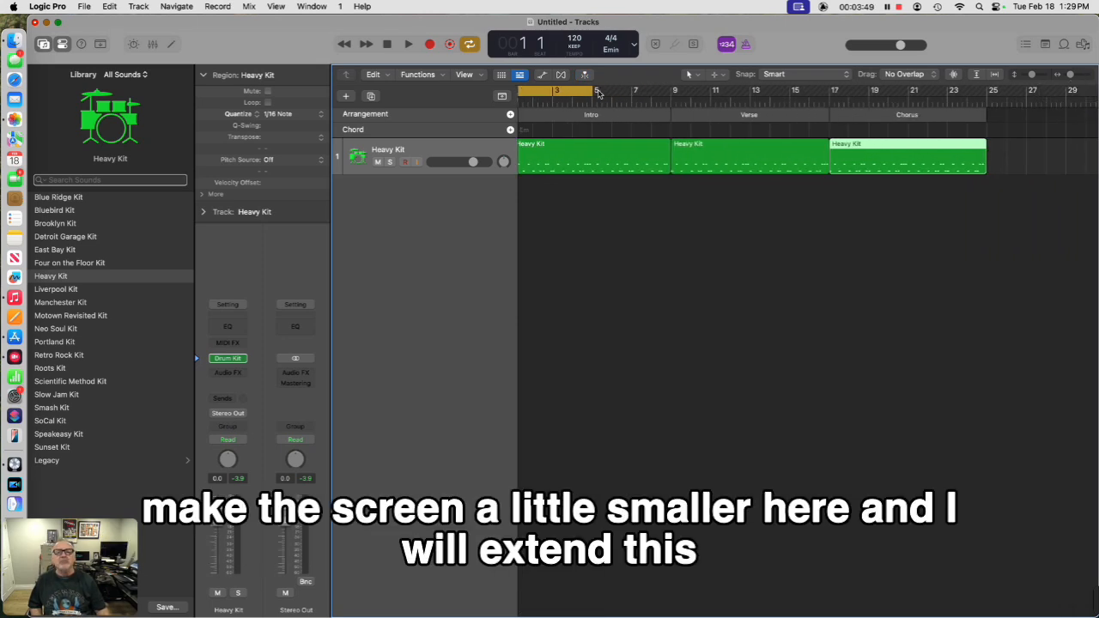
drag(599, 93, 980, 112)
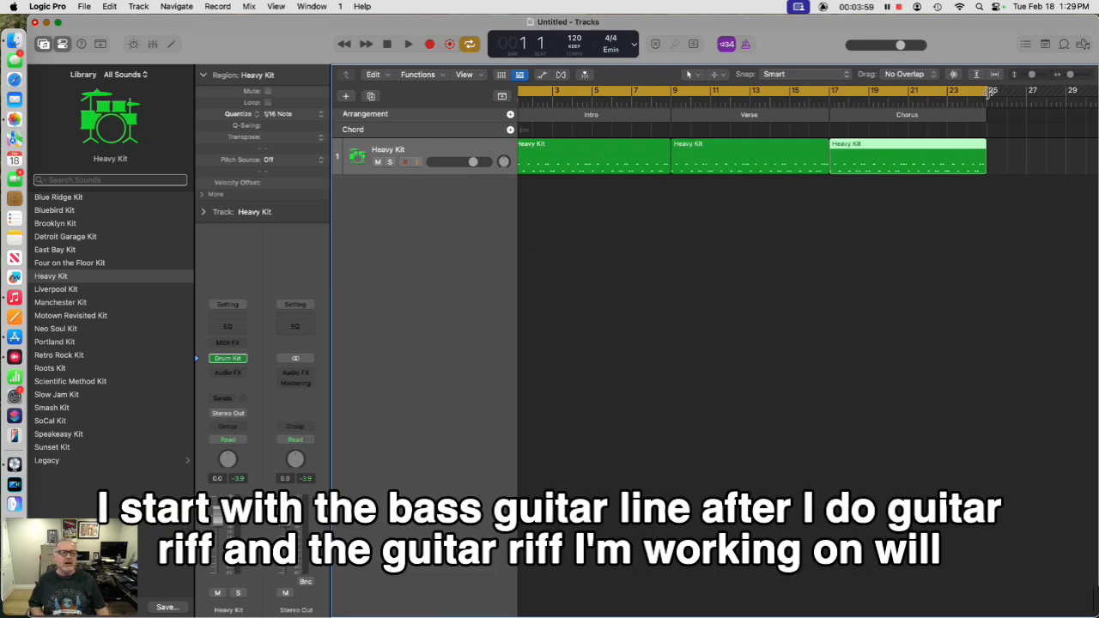
scroll(989, 93, right, 1)
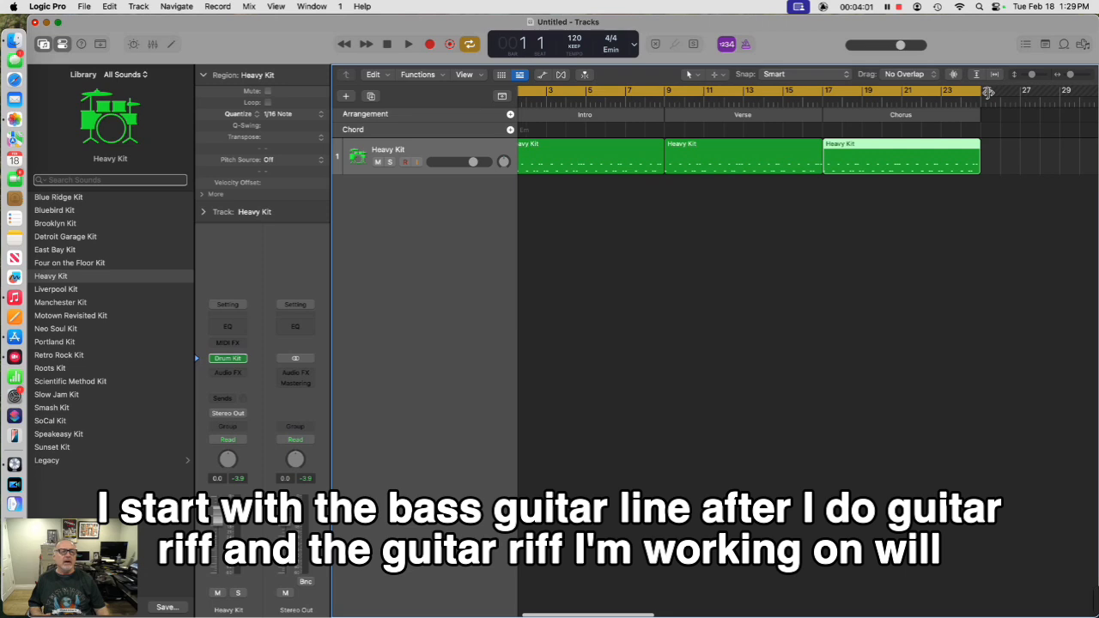
drag(973, 93, 644, 118)
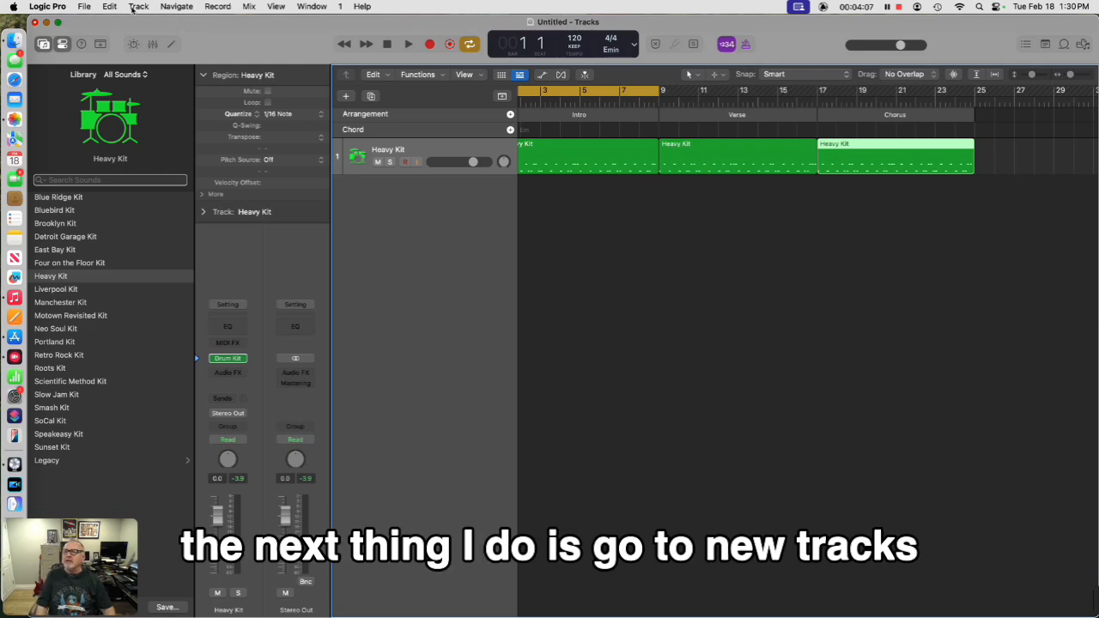
Create one new Guitar or Bass audio track using Input 1 and Stereo Output.
click(139, 7)
click(139, 27)
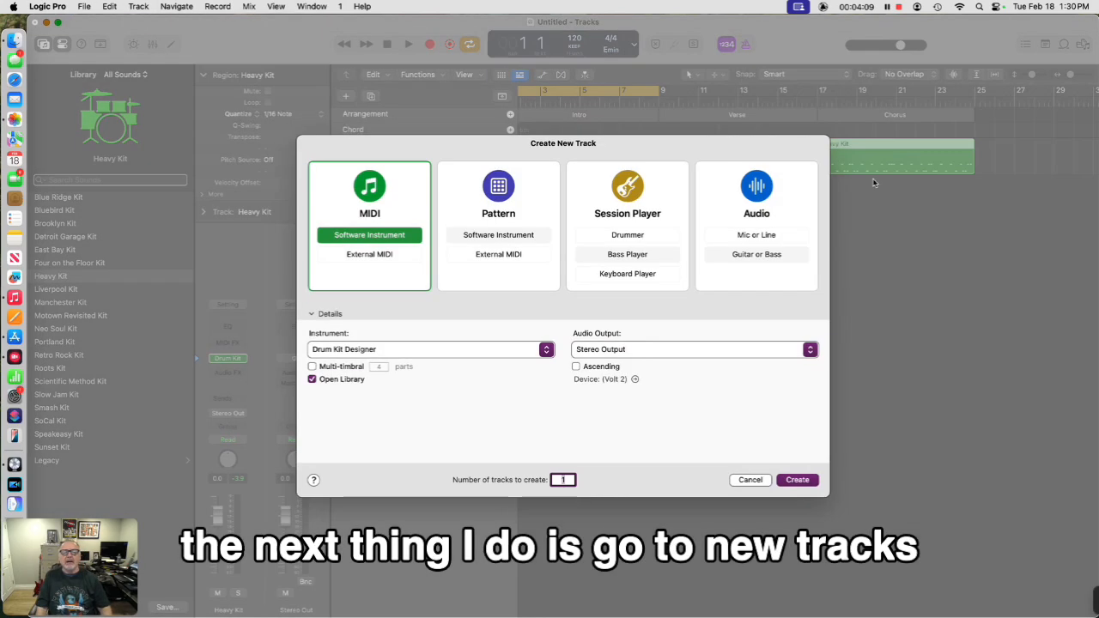
click(756, 256)
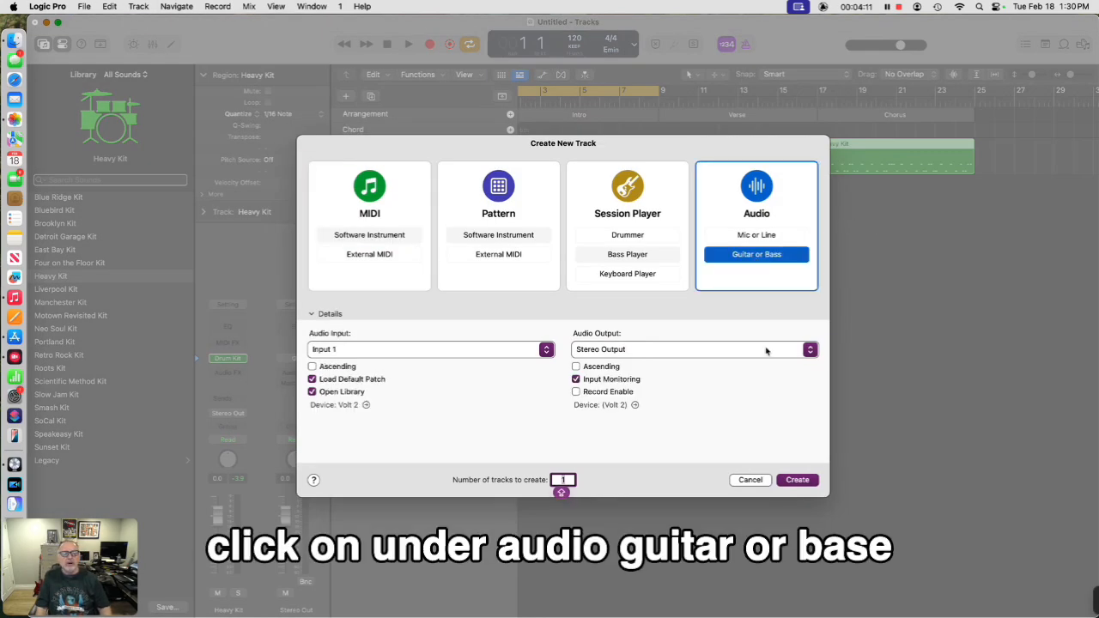
click(796, 482)
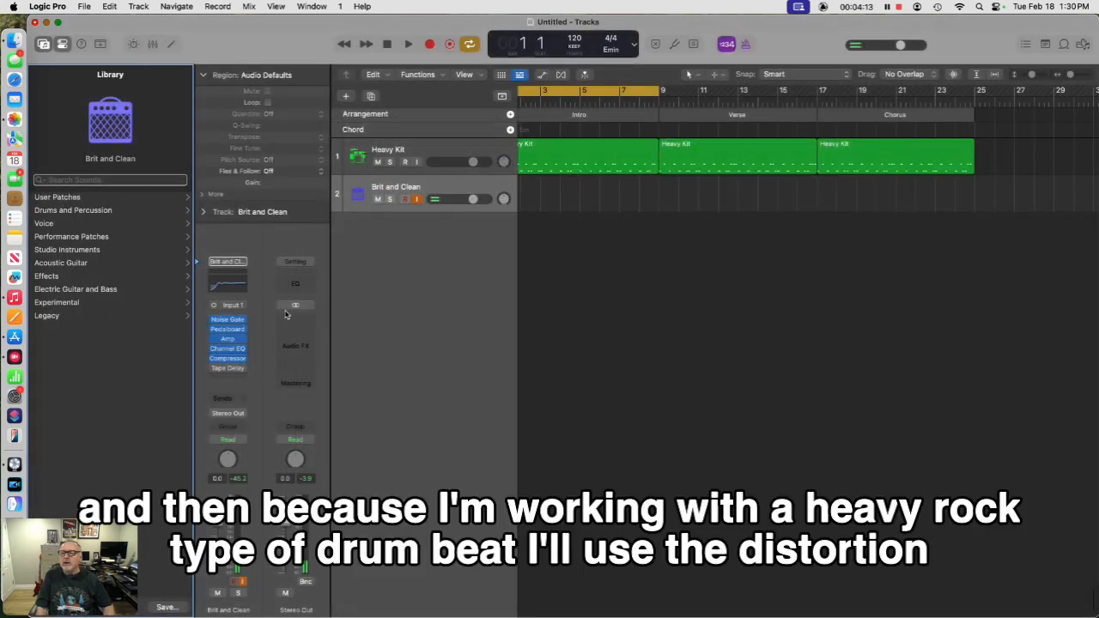
Load the Classic Drive patch from the Distorted Guitar category of Electric Guitar and Bass on the new audio track.
click(68, 292)
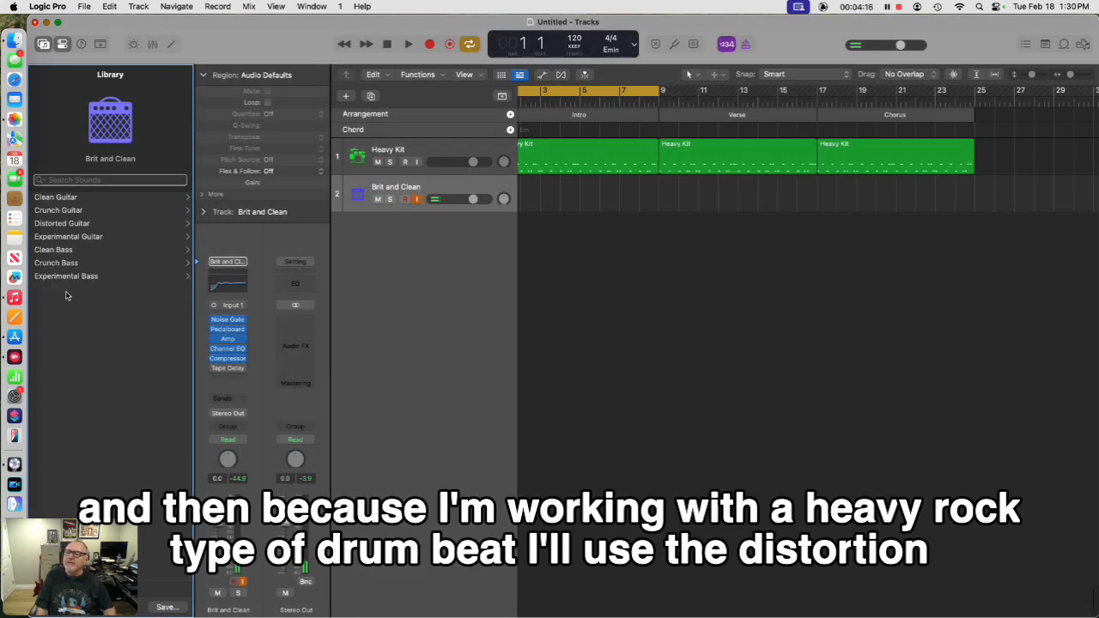
click(92, 227)
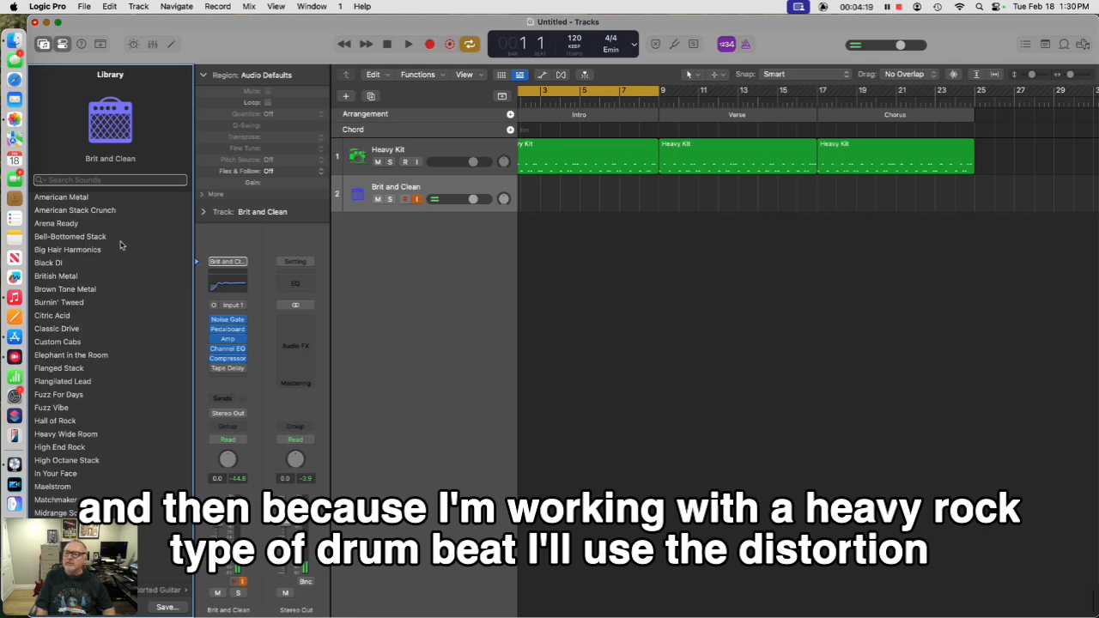
click(70, 330)
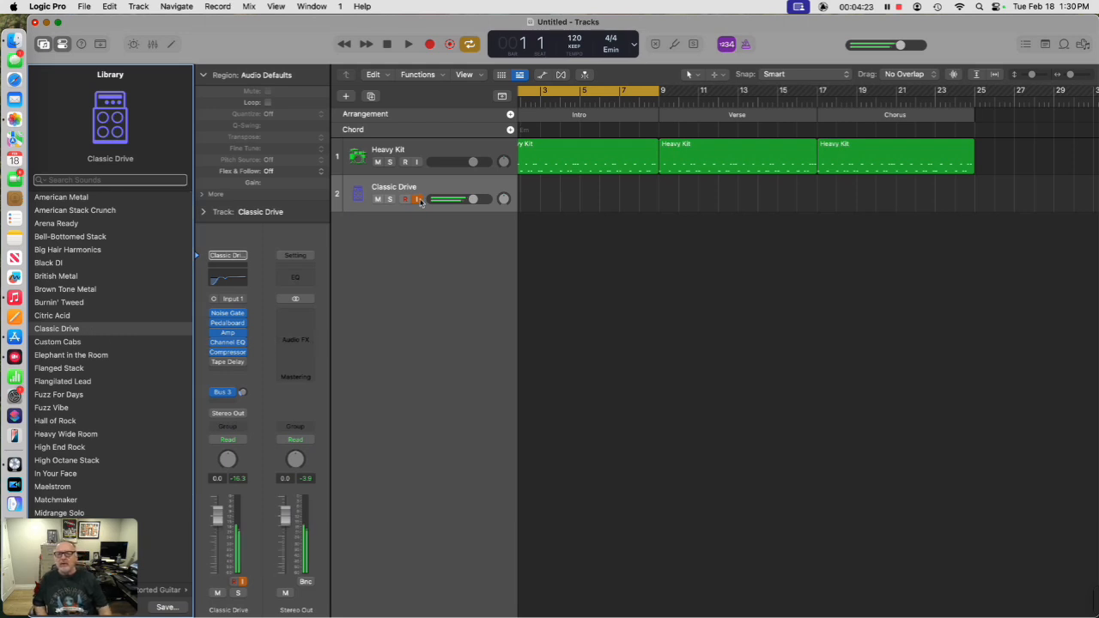
Rehearse the guitar riff against the drums, then record it on the Classic Drive track across the Intro from bar 1 to bar 9.
click(418, 200)
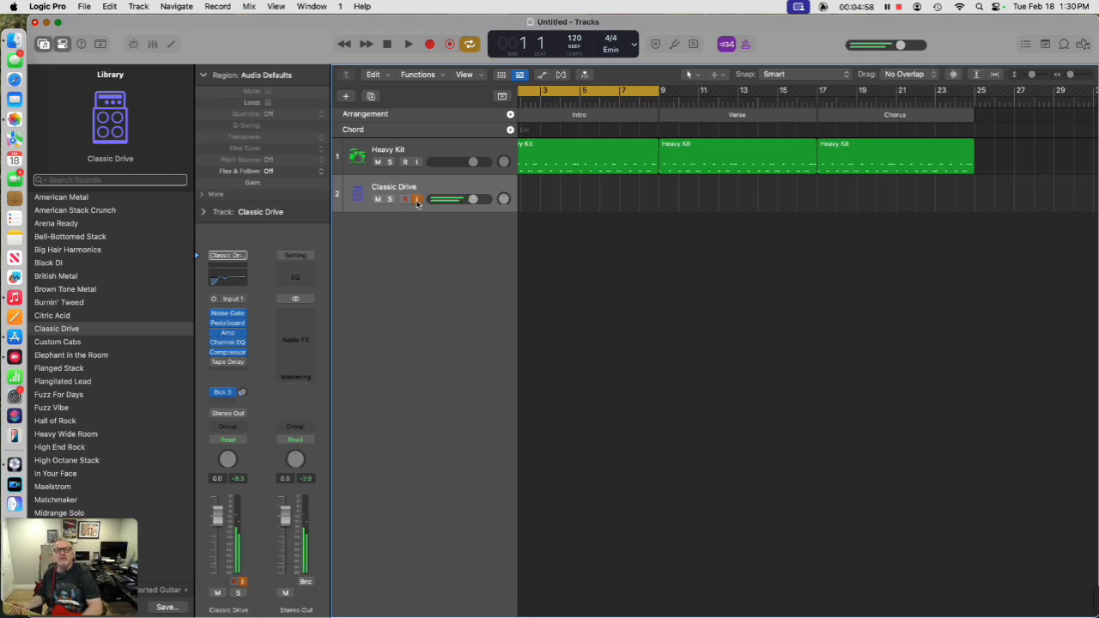
key(space)
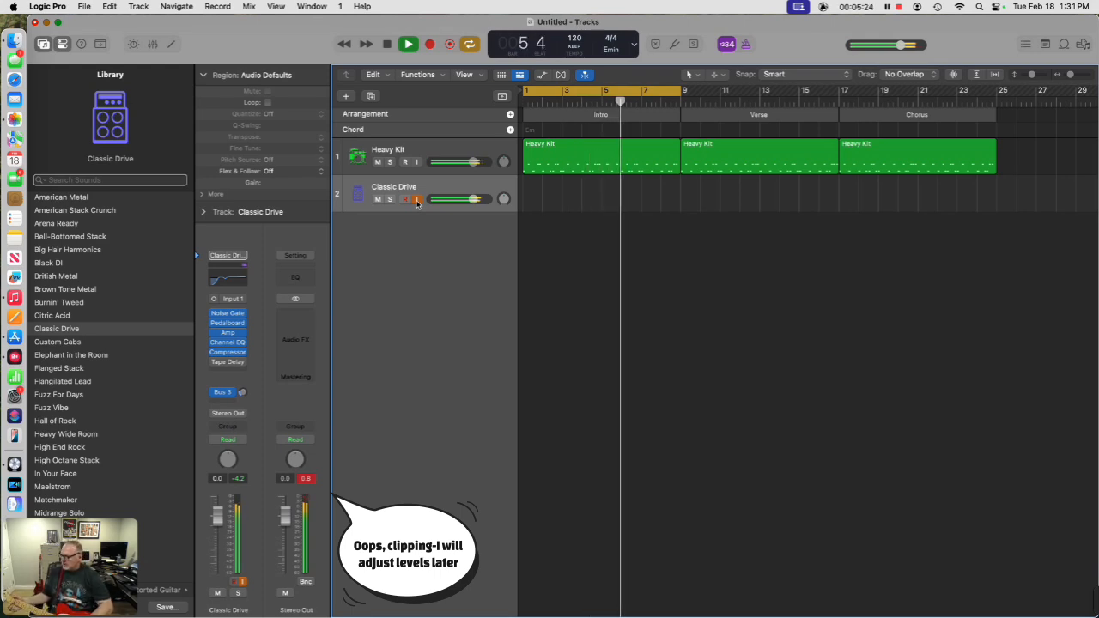
key(space)
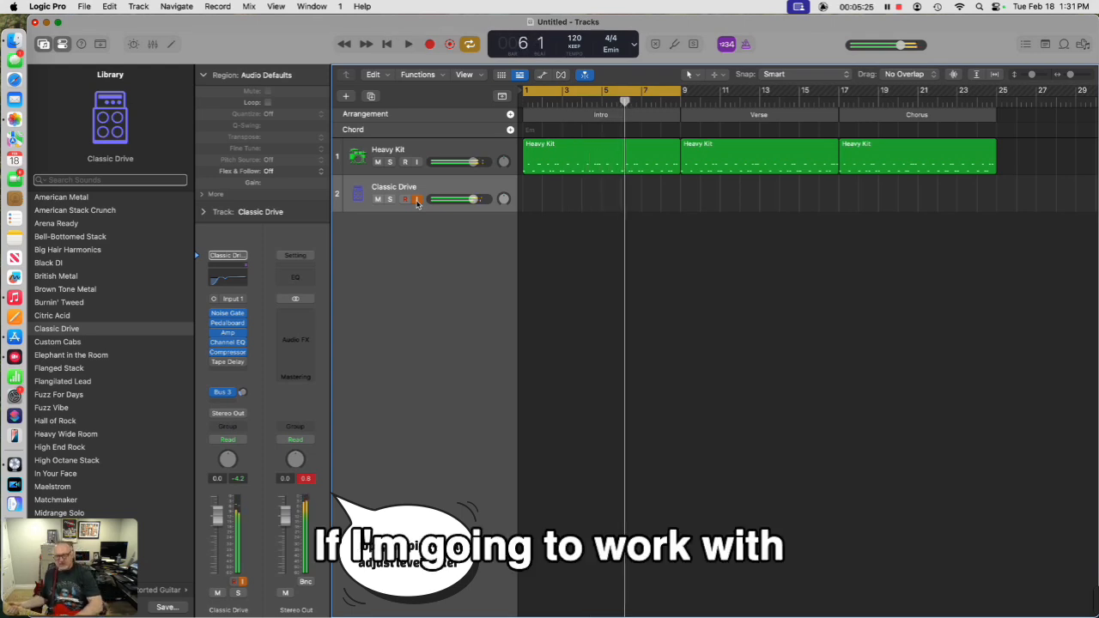
right_click(433, 50)
click(434, 51)
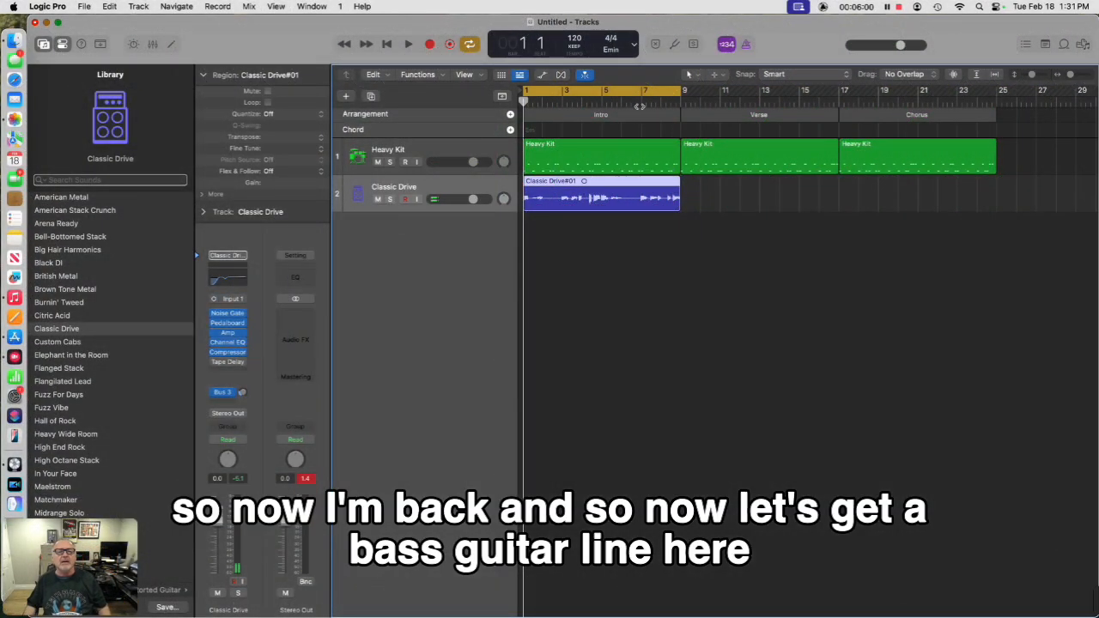
Play the opening of the recorded guitar riff several times with the first bars enlarged to find its first chord change.
click(462, 126)
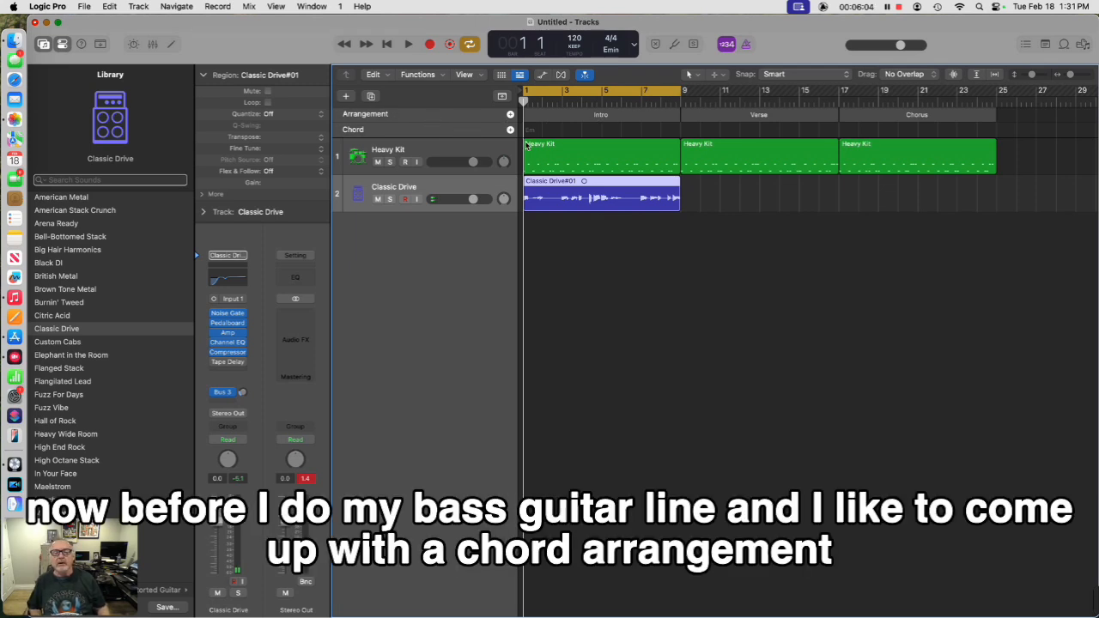
key(space)
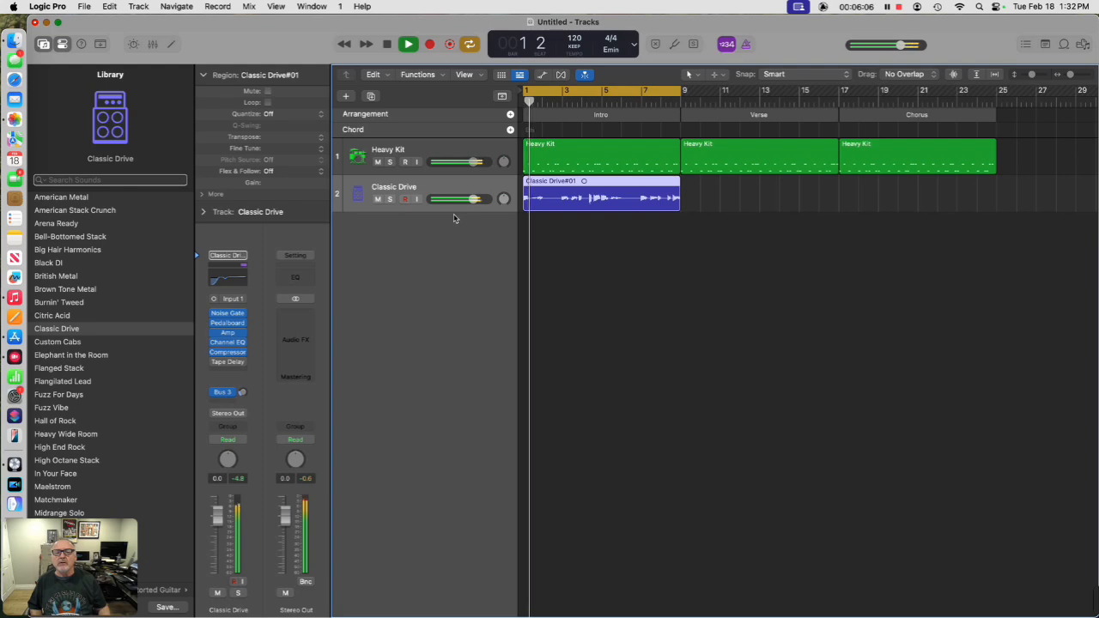
key(space)
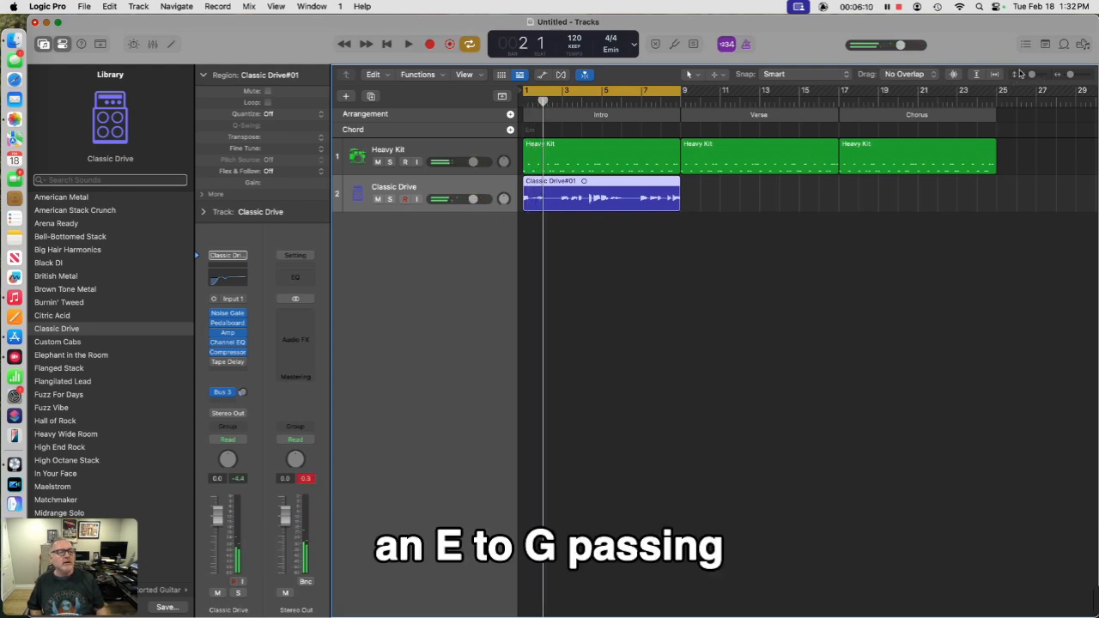
drag(1073, 78, 1076, 78)
key(space)
key(space)
key(space)
key(space)
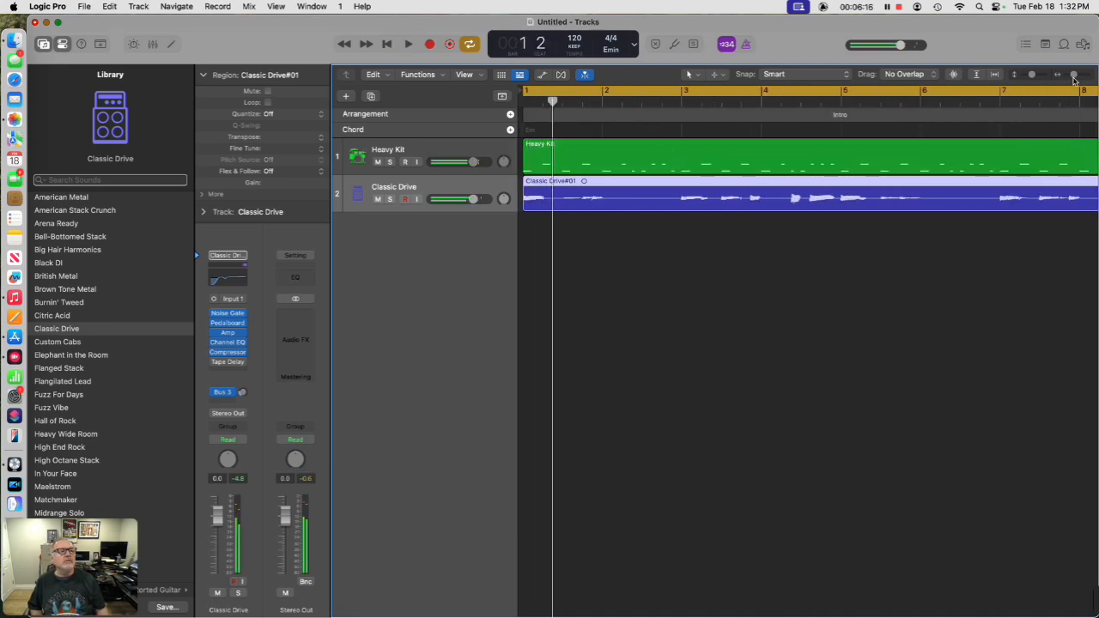
drag(1075, 78, 1077, 78)
key(space)
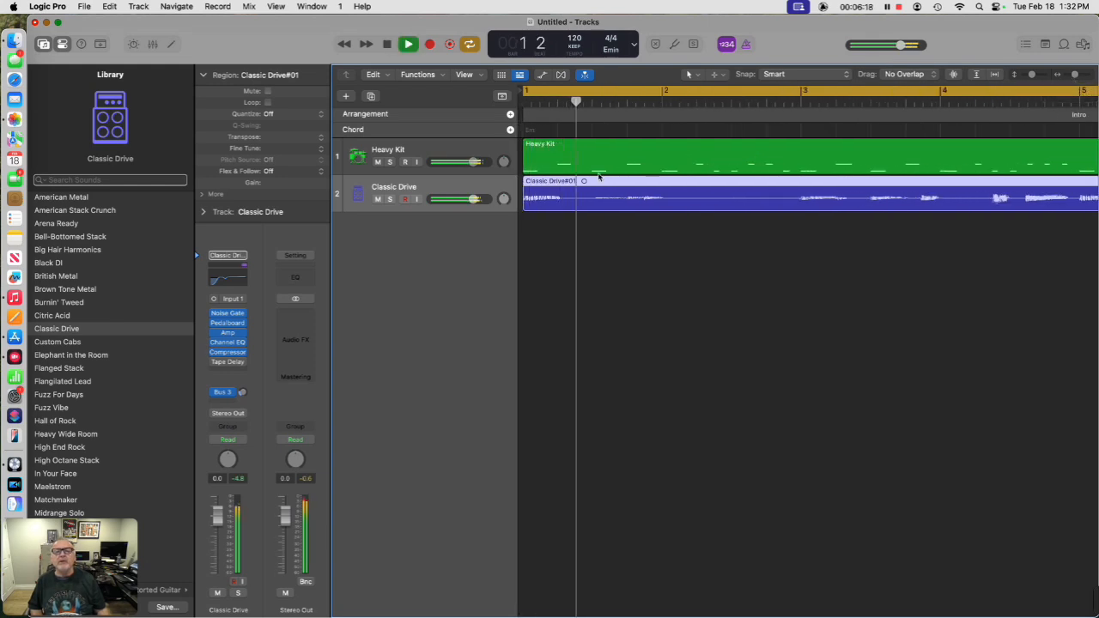
key(space)
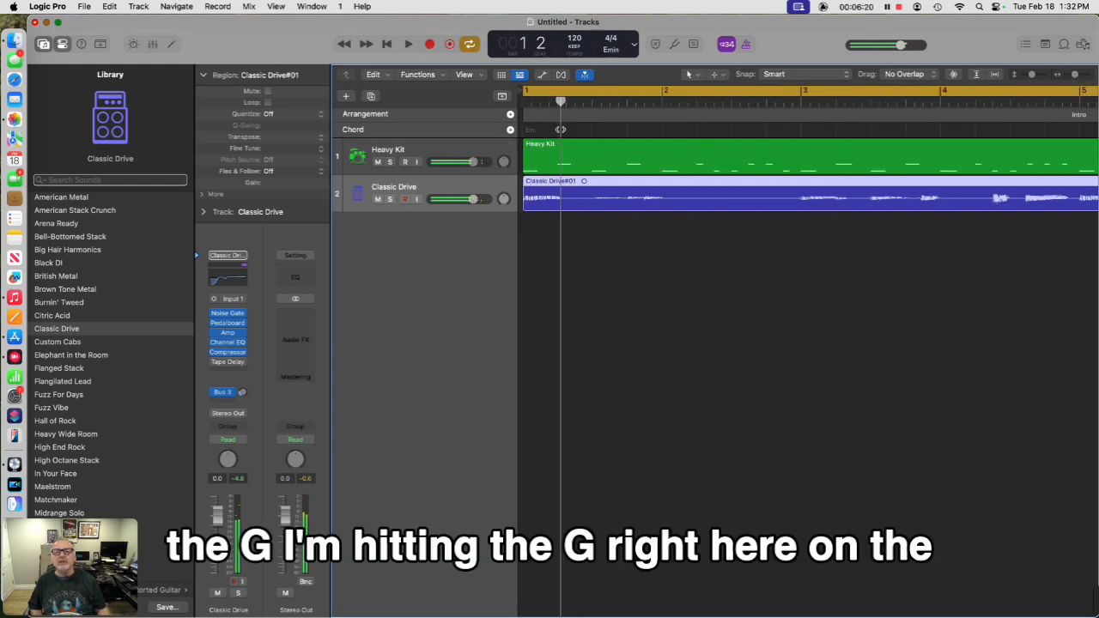
Place the playhead at the riff's change to G, at beat 2 of bar 1, and check it with short playback.
click(557, 131)
drag(560, 103, 558, 102)
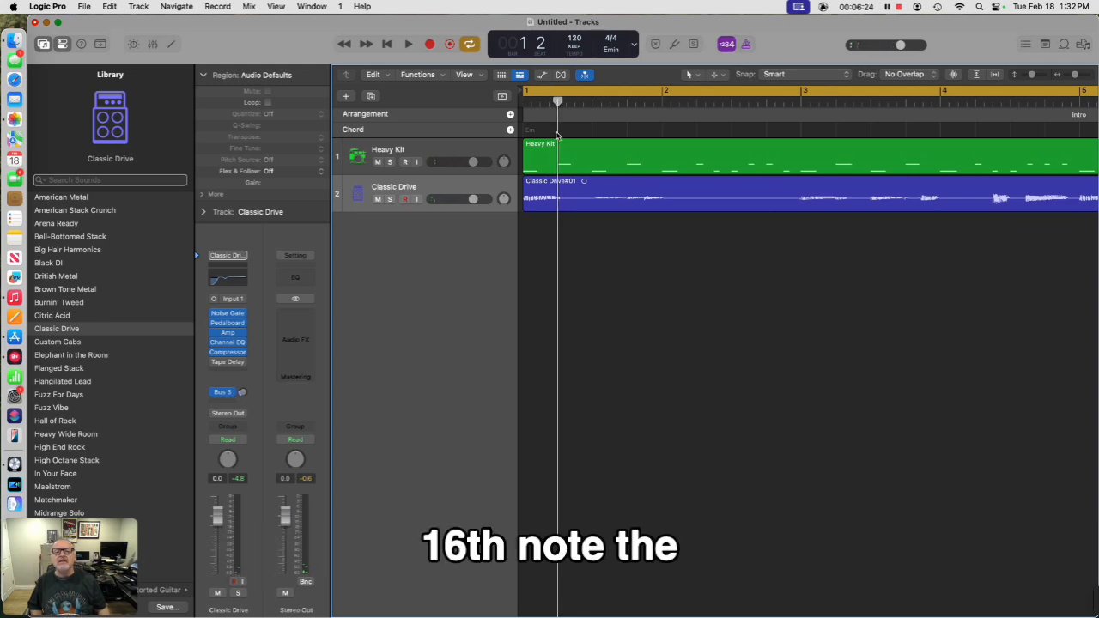
key(space)
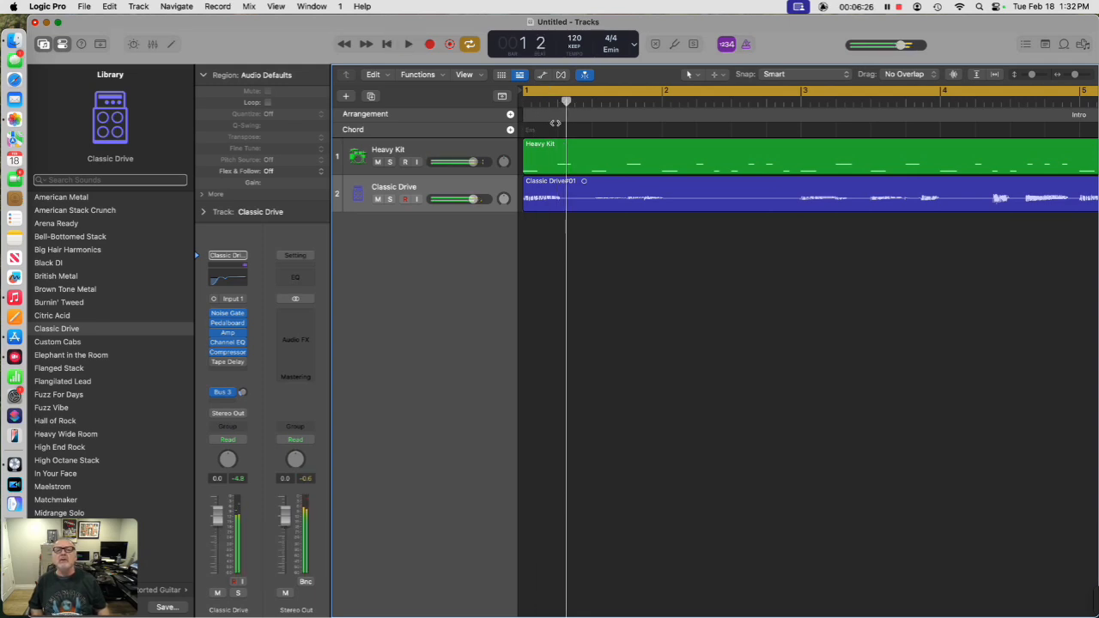
drag(566, 104, 559, 105)
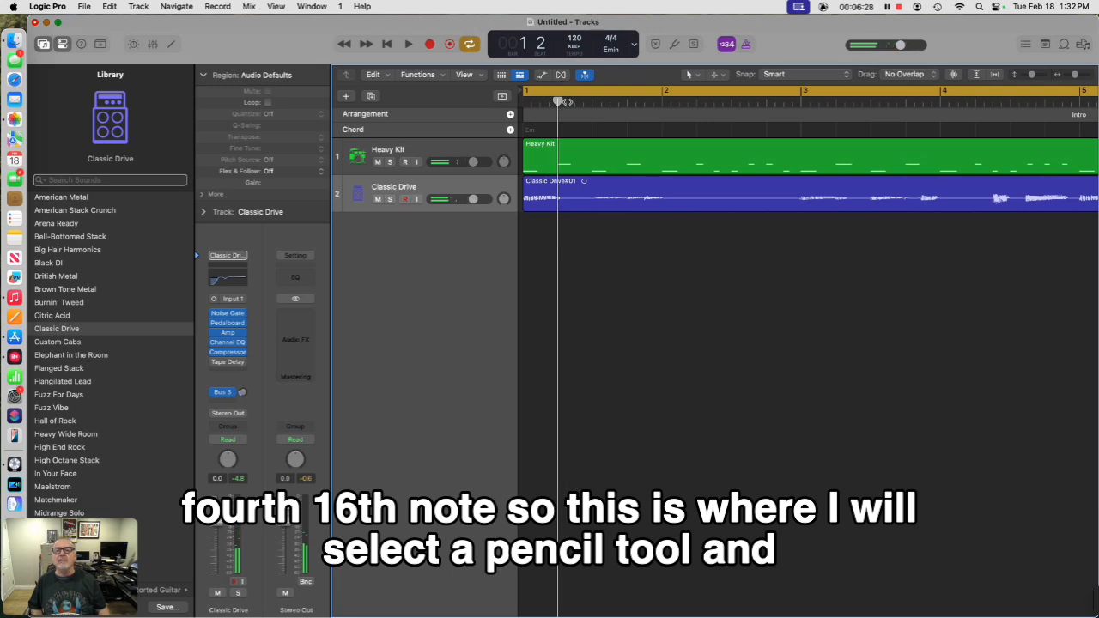
click(699, 78)
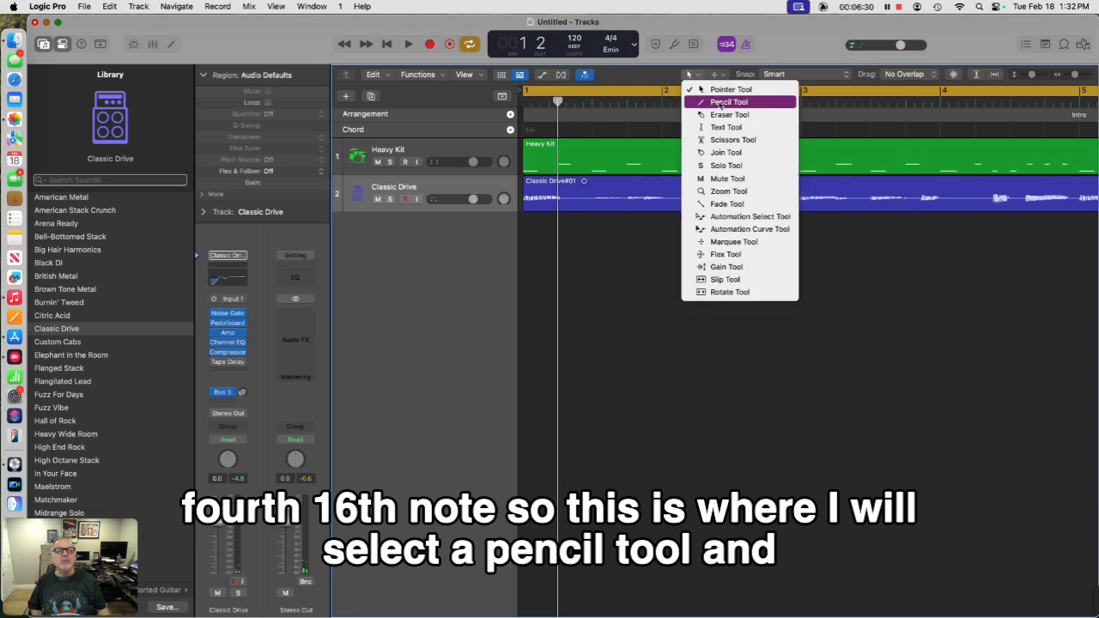
click(721, 104)
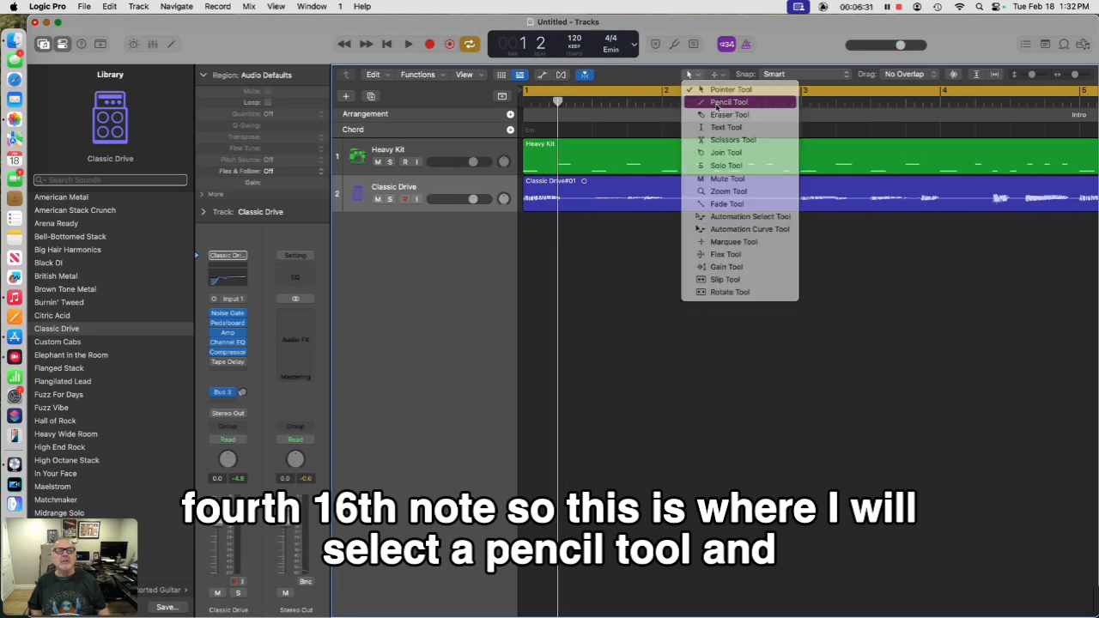
click(559, 131)
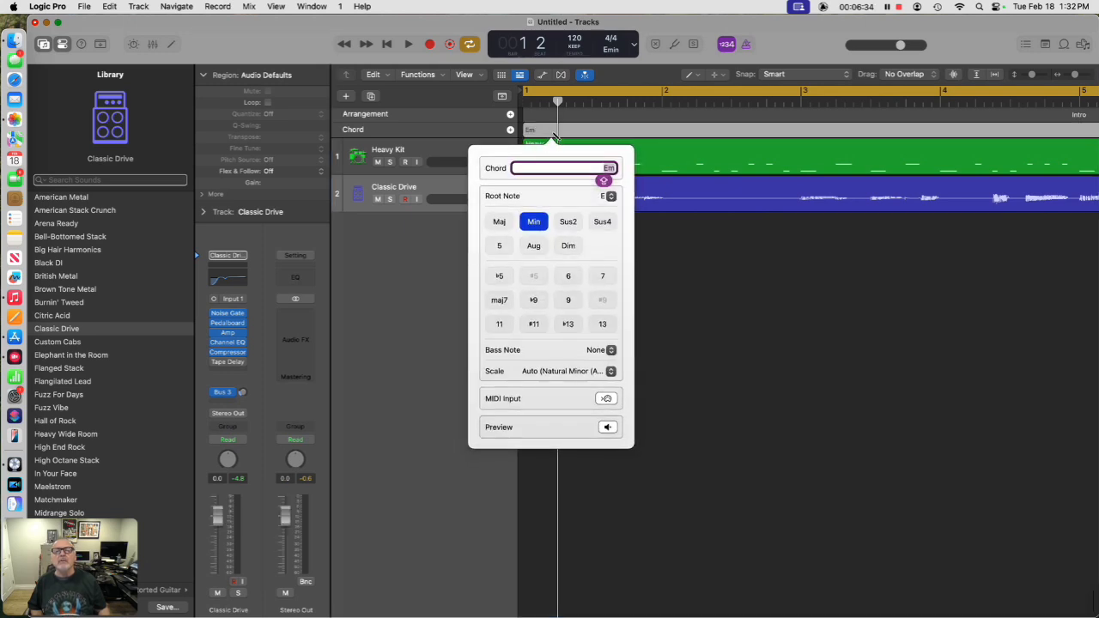
key(Return)
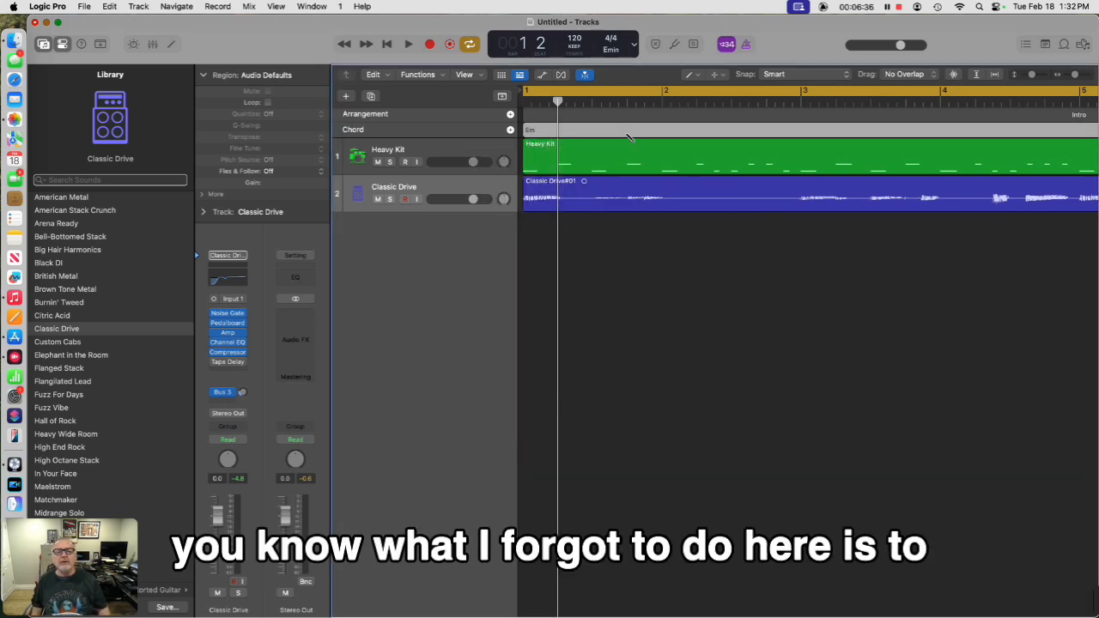
right_click(628, 133)
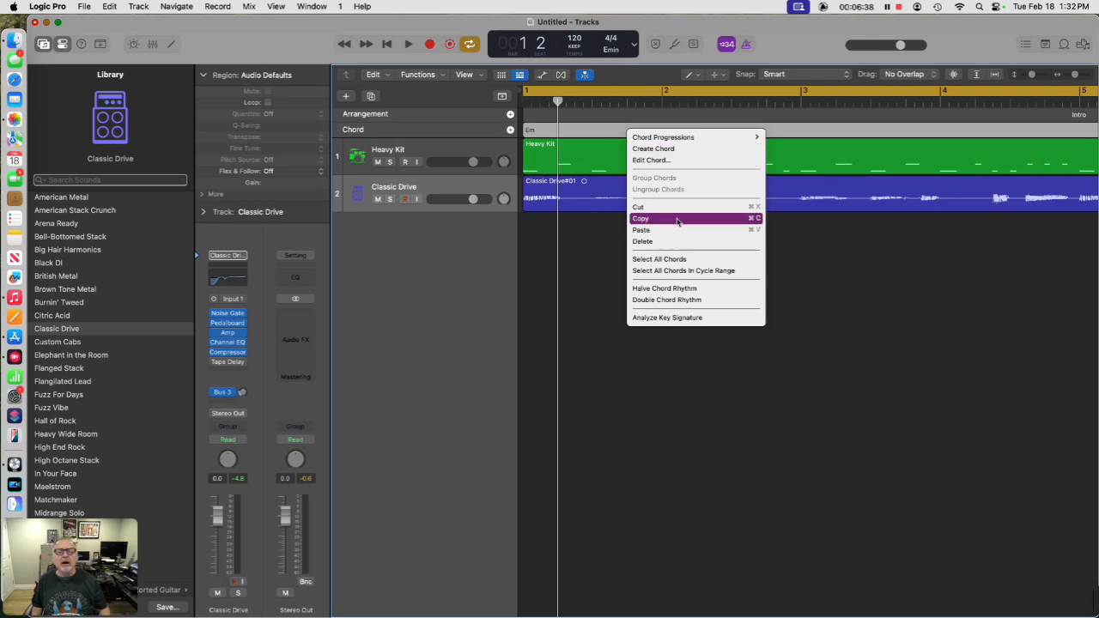
click(573, 129)
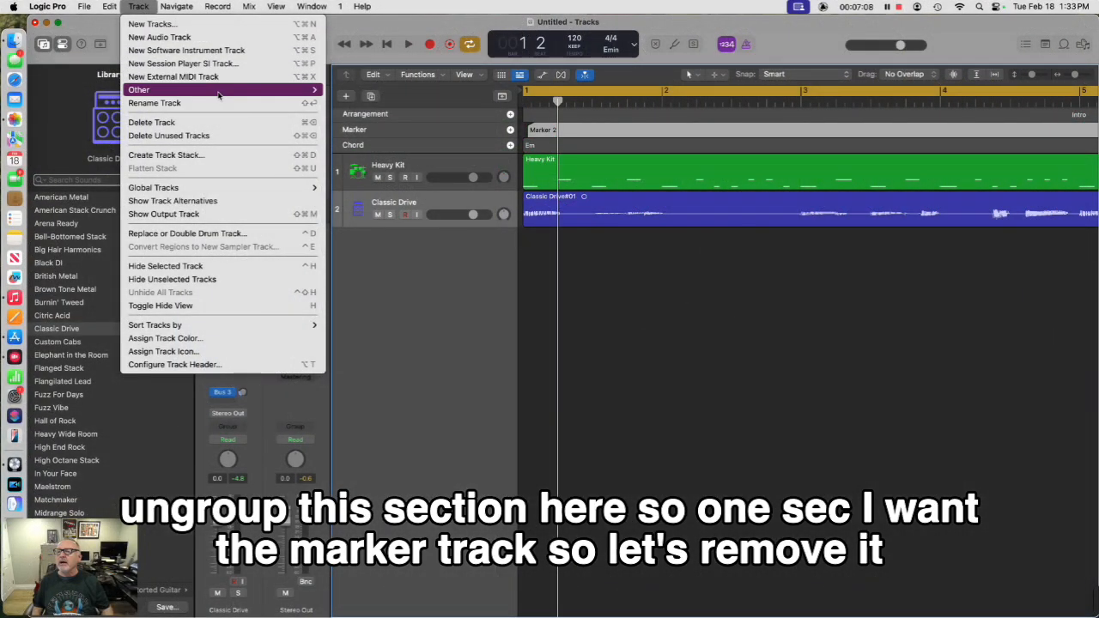
Hide the Marker global track and play the riff's opening to check where the chord changes to G.
mouse_move(262, 189)
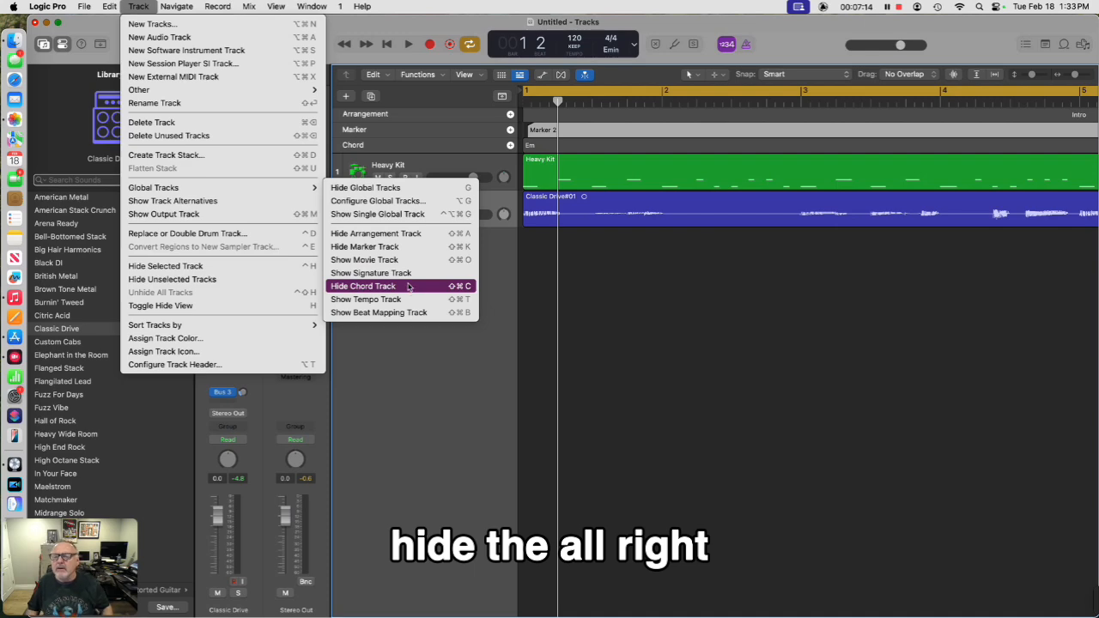
click(396, 248)
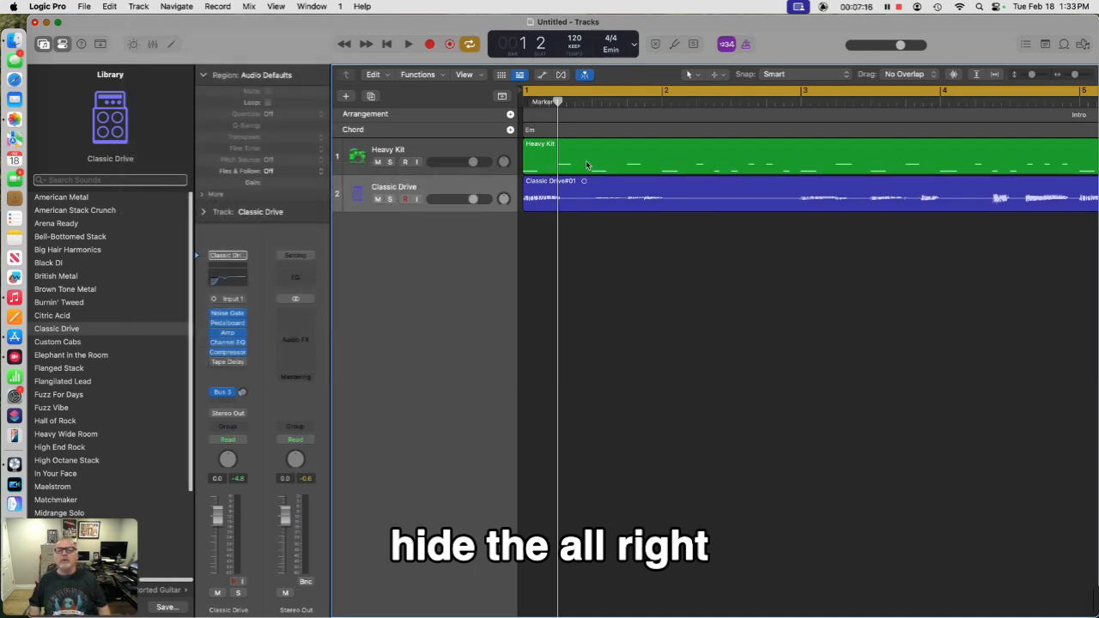
key(space)
key(space)
click(645, 134)
key(space)
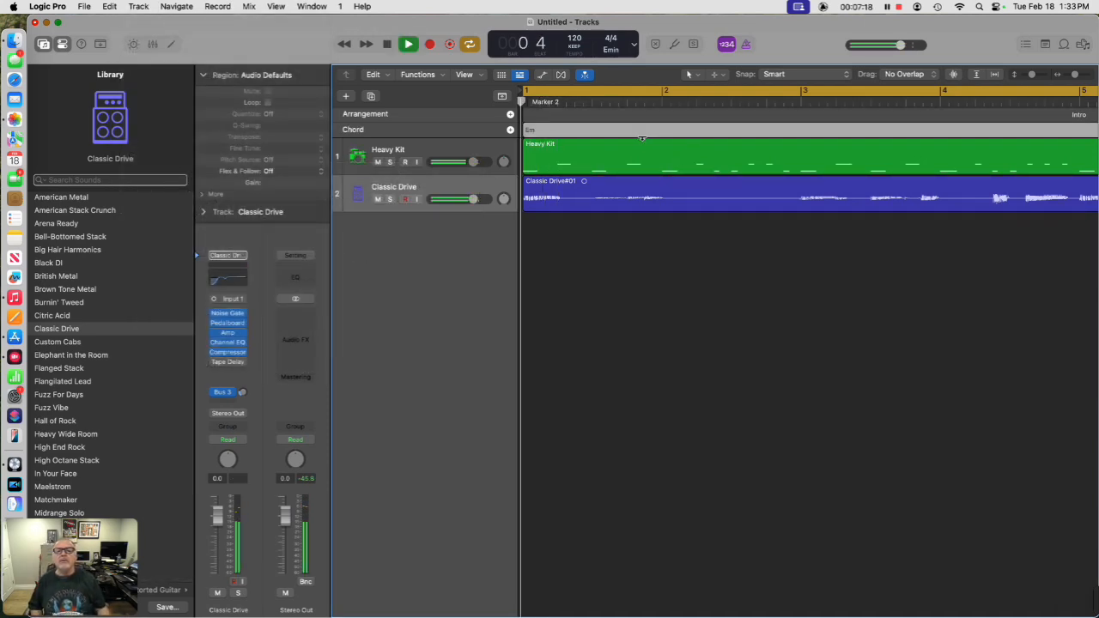
key(space)
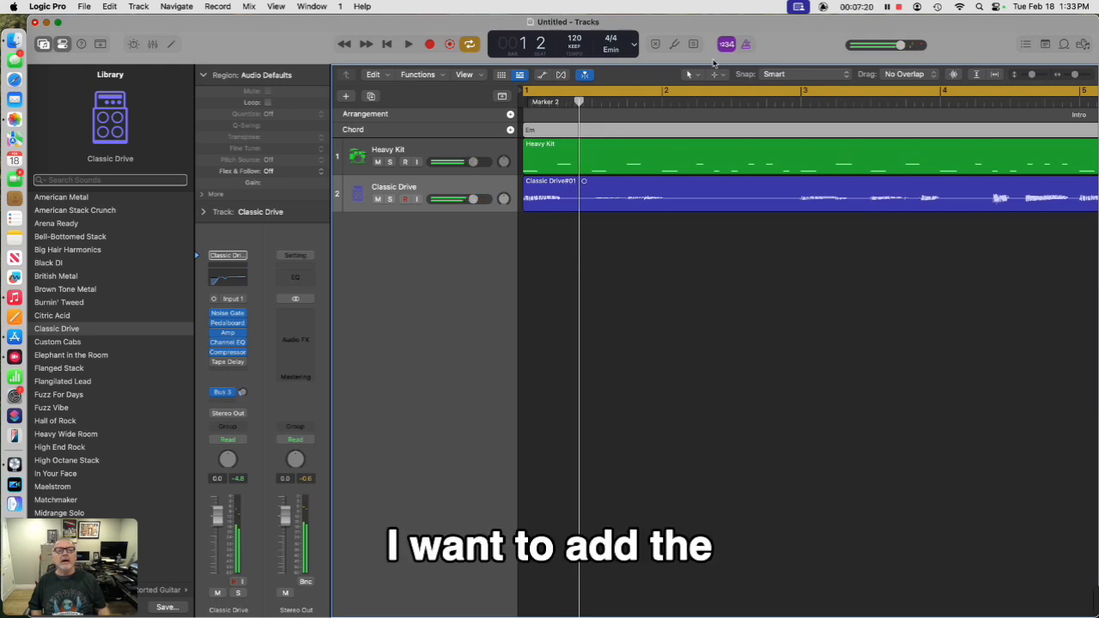
Add a G major chord to the chord track at beat 2 of bar 1 with the Pencil Tool.
click(689, 75)
click(722, 104)
key(space)
key(space)
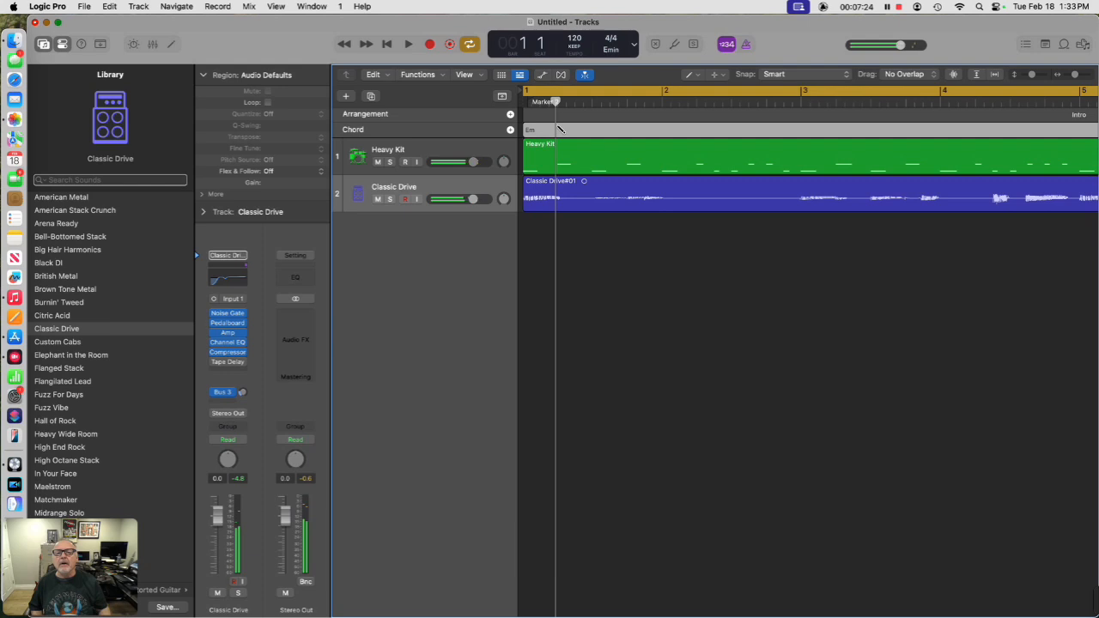
click(557, 128)
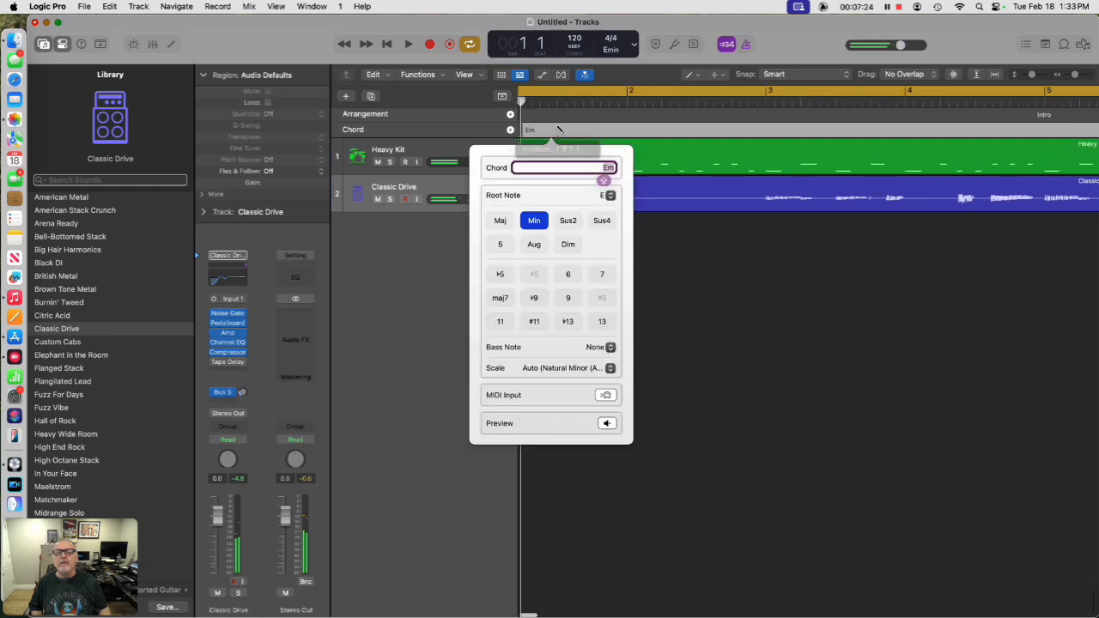
click(499, 223)
click(608, 197)
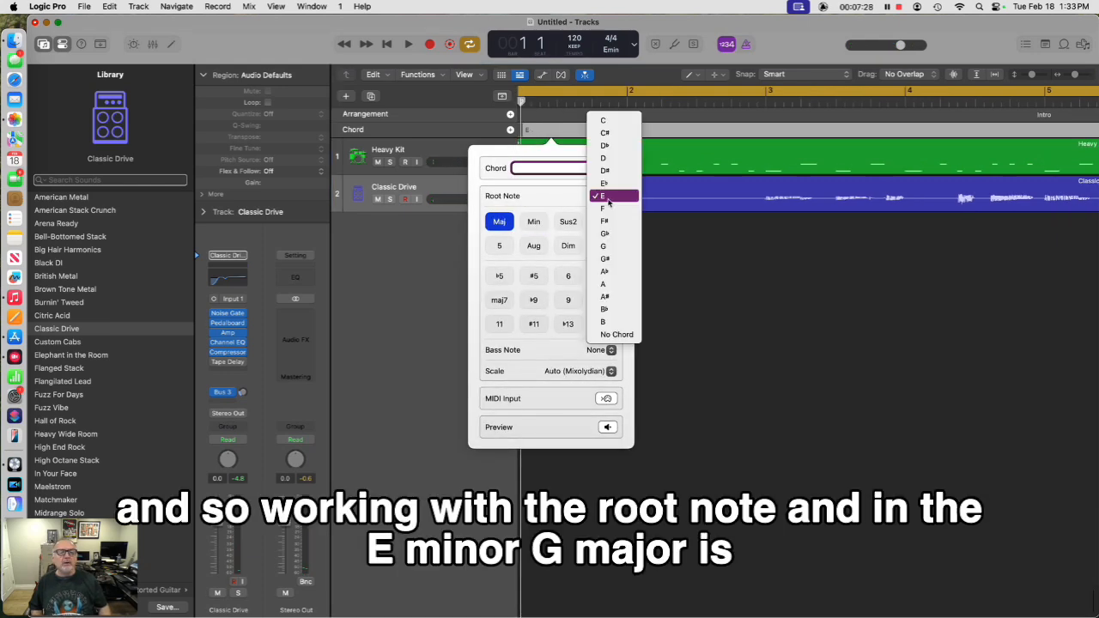
click(611, 247)
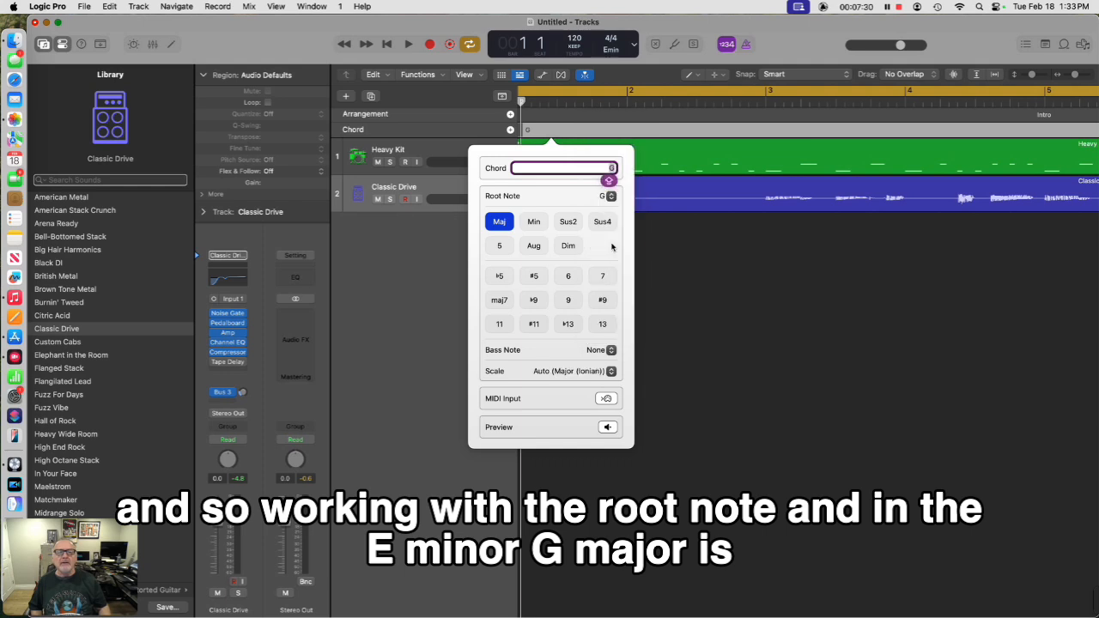
click(547, 143)
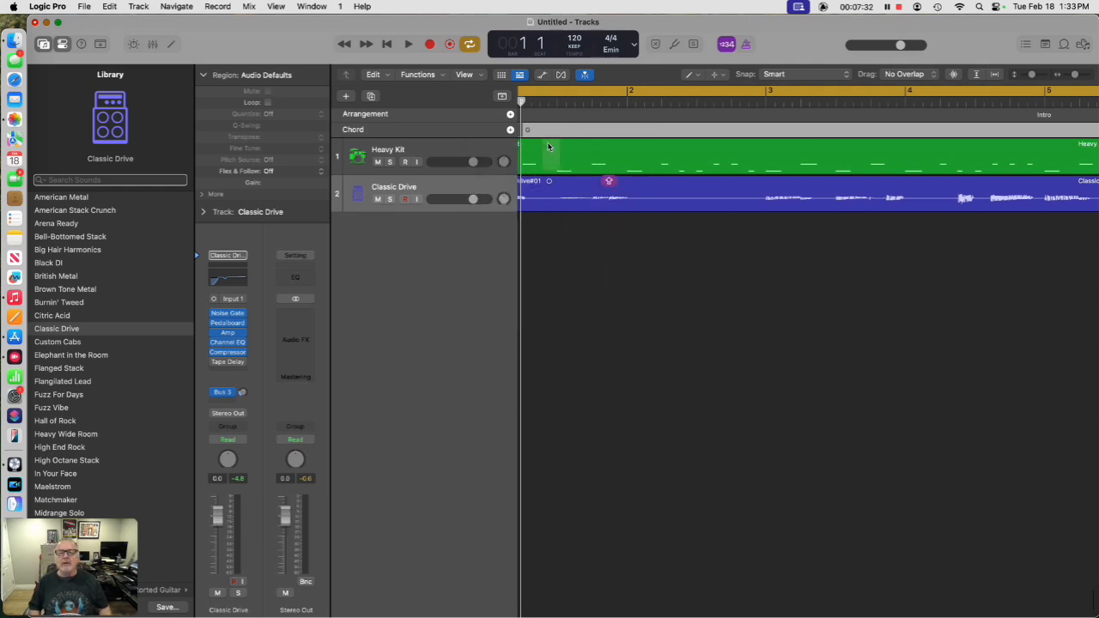
Check the riff's following change by ear and add an A major chord at beat 3 of bar 1 in the chord track.
key(space)
key(space)
key(space)
click(594, 132)
click(499, 221)
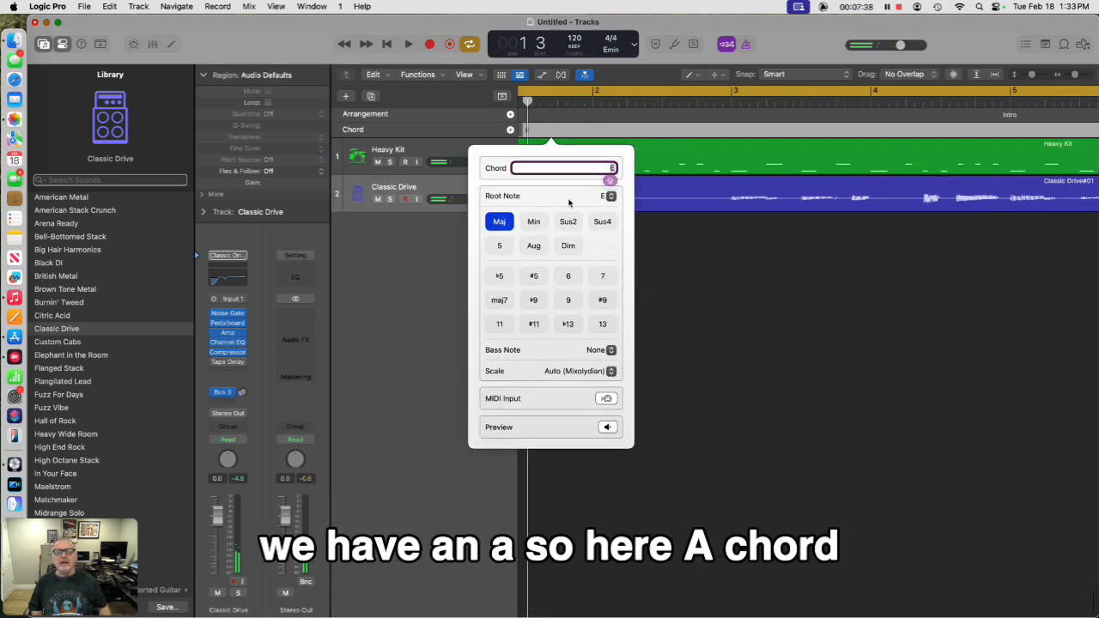
click(608, 195)
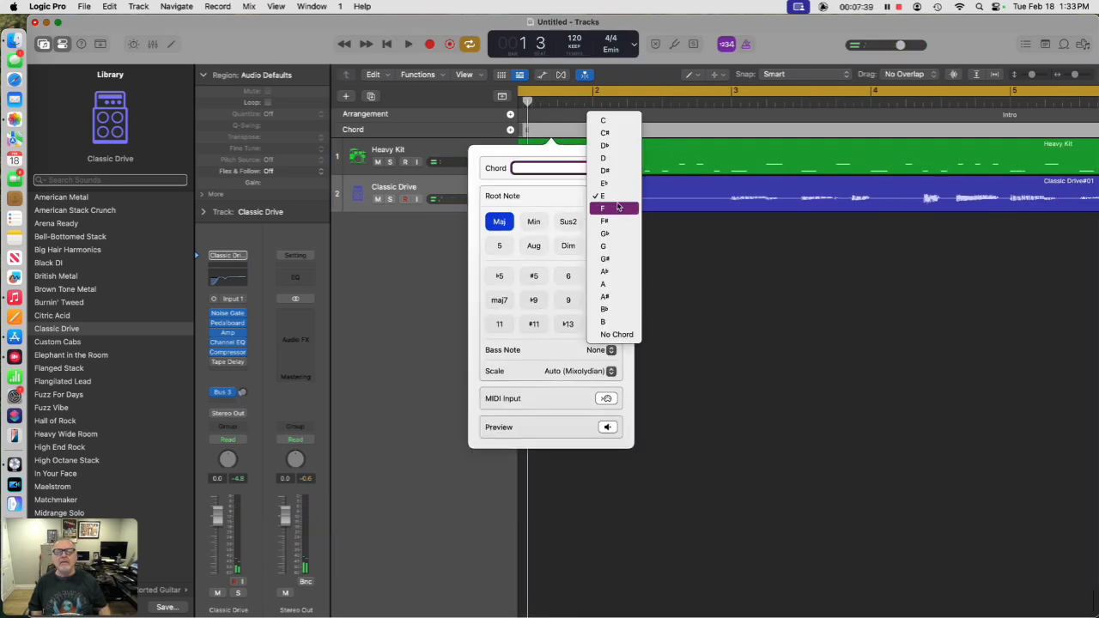
click(623, 283)
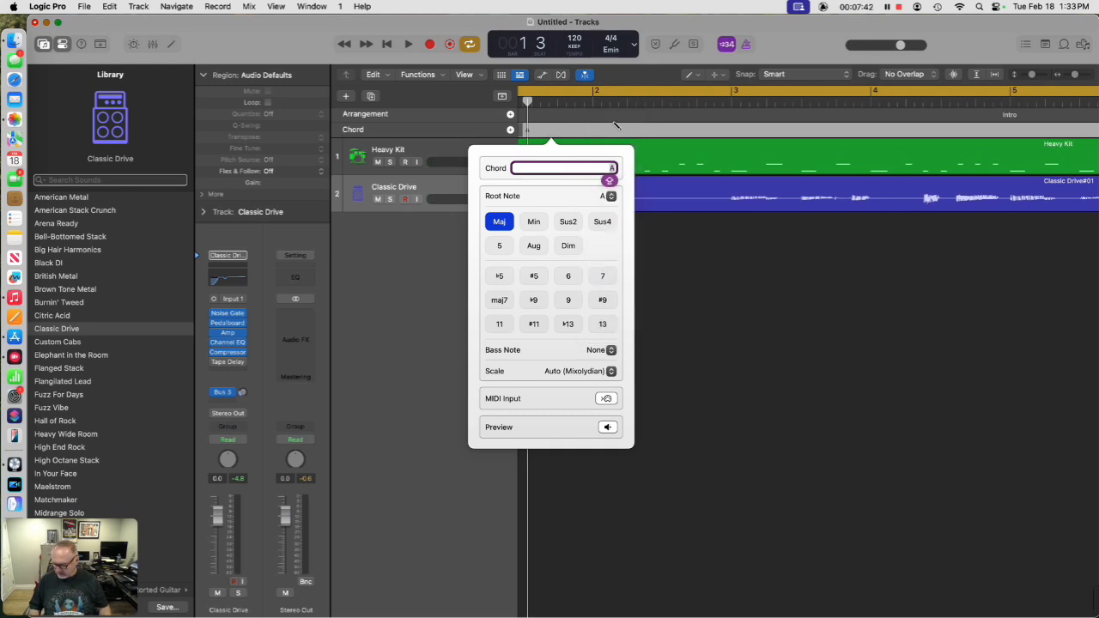
key(Return)
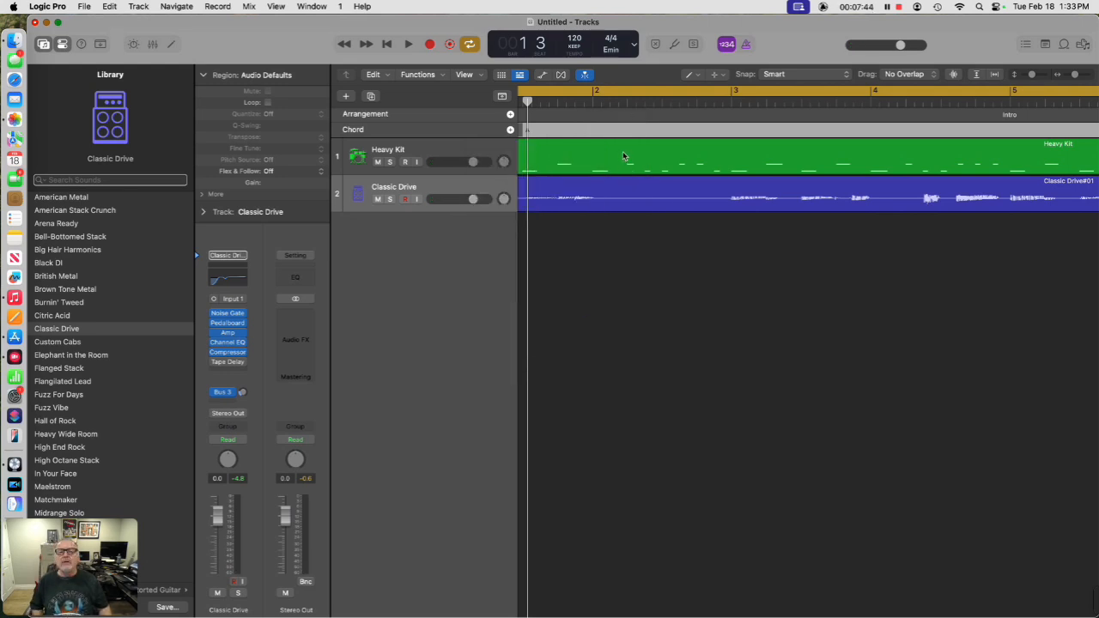
Play the riff from the start and add a G major chord at beat 4 of bar 1 in the chord track.
key(space)
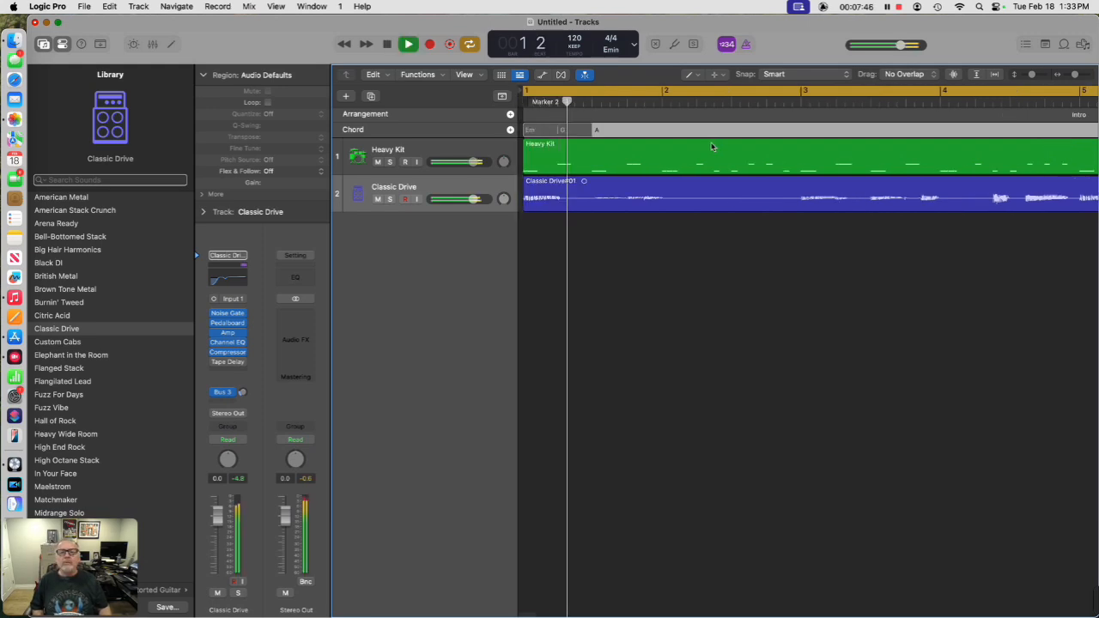
key(space)
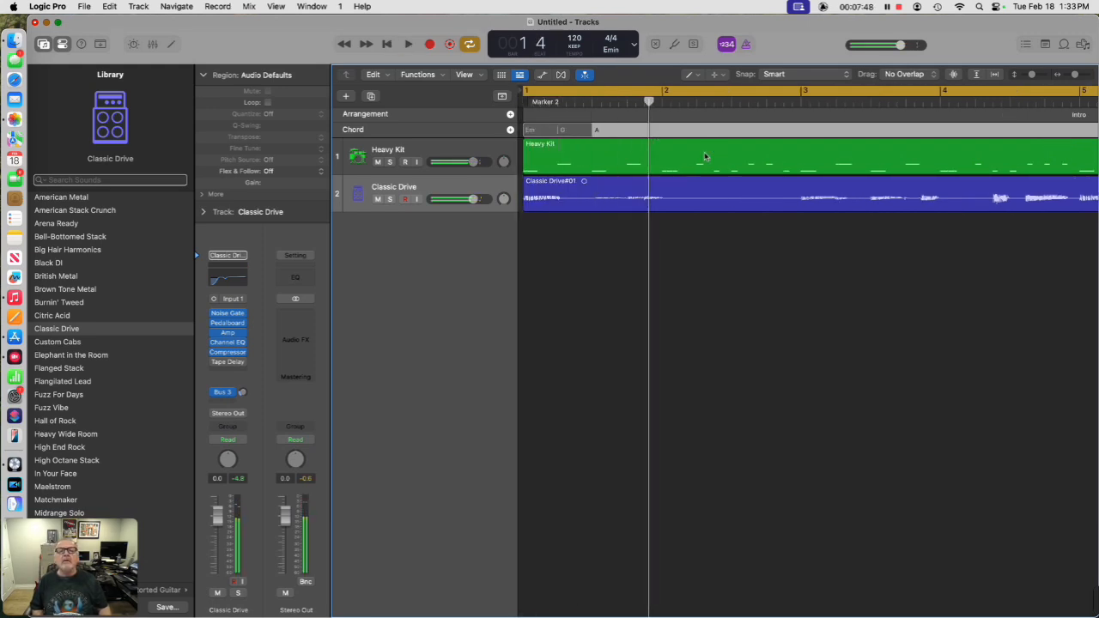
key(space)
key(space)
double_click(638, 130)
click(499, 221)
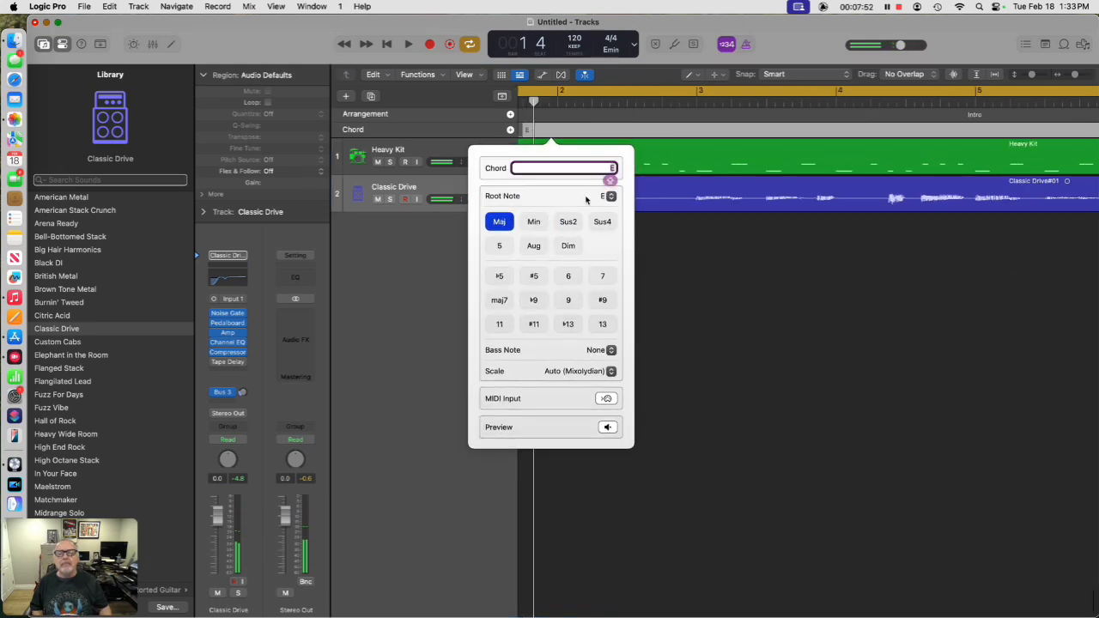
click(608, 195)
click(613, 246)
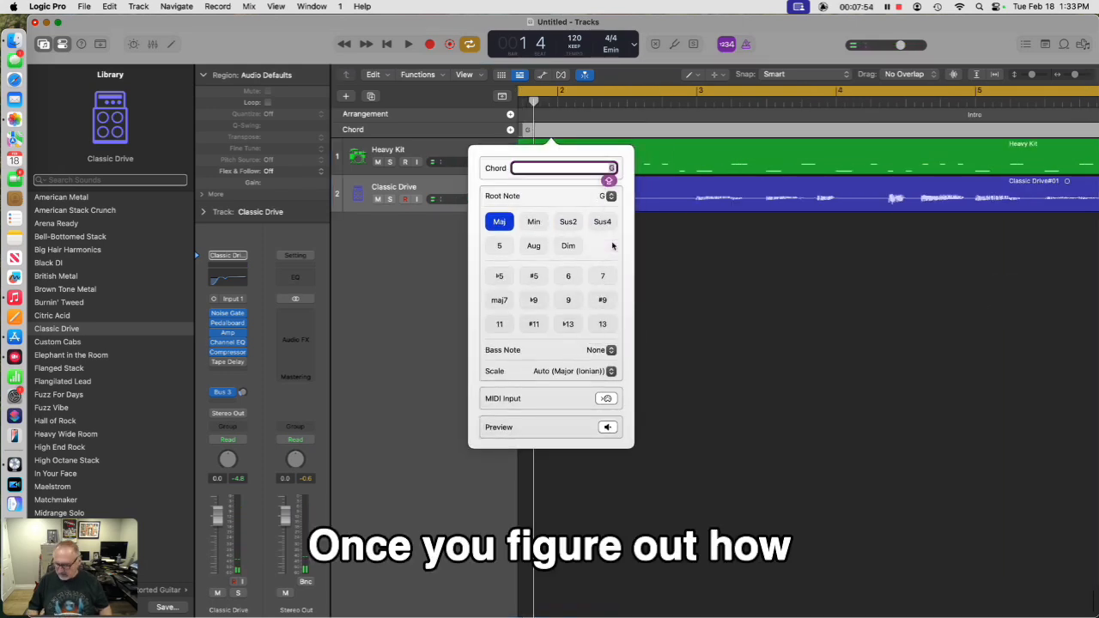
key(Return)
Replay the end of bar 1 and add an A major chord at position 1 4 3 1 in the chord track.
key(space)
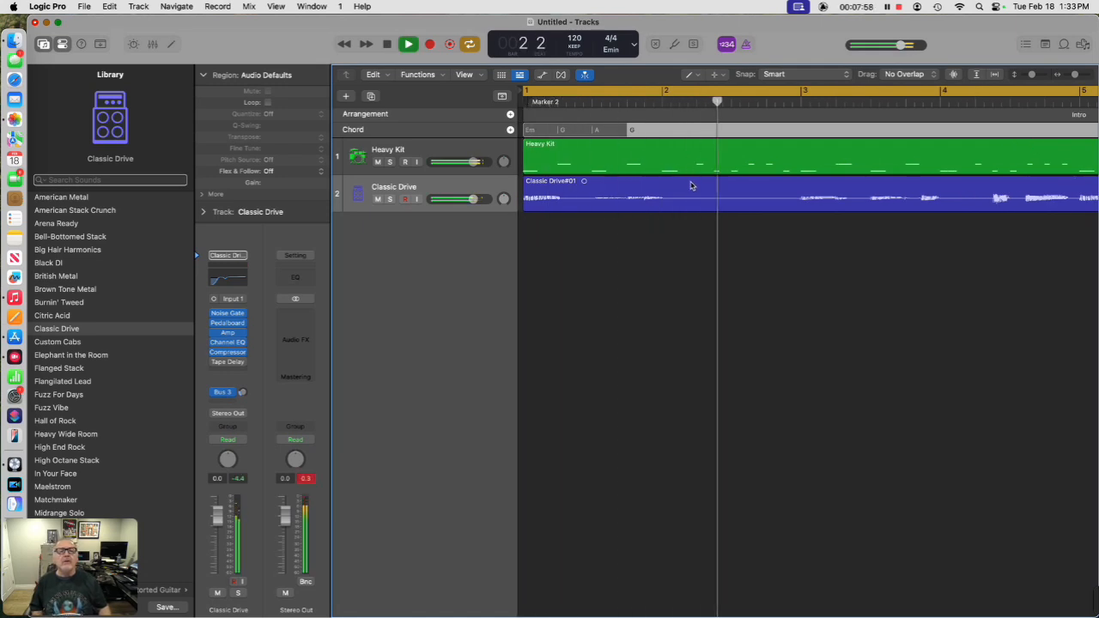
key(Return)
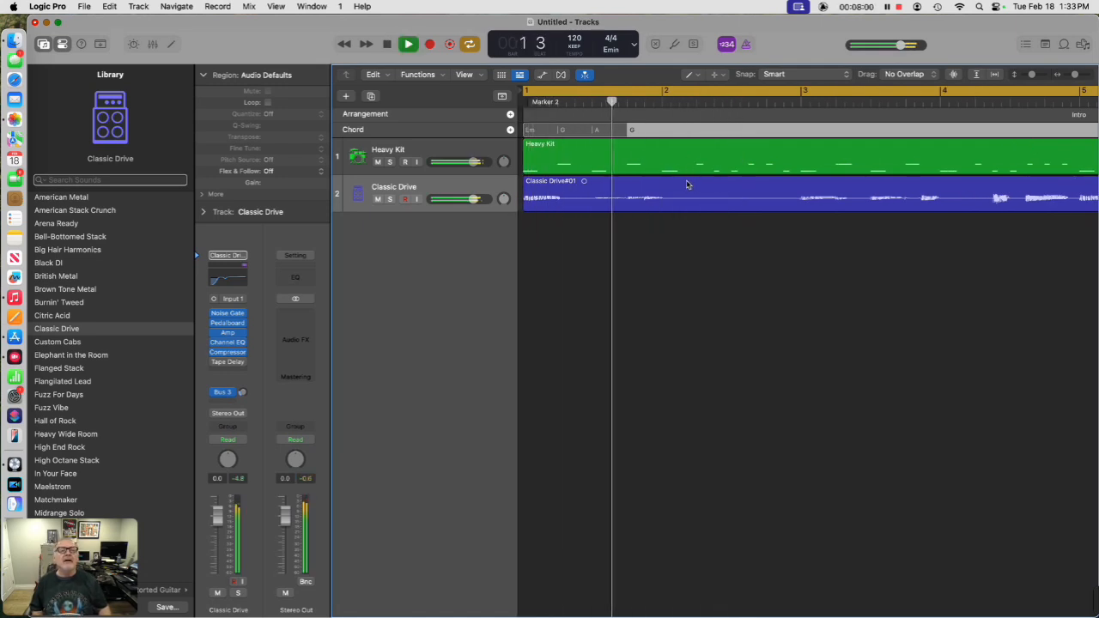
key(Return)
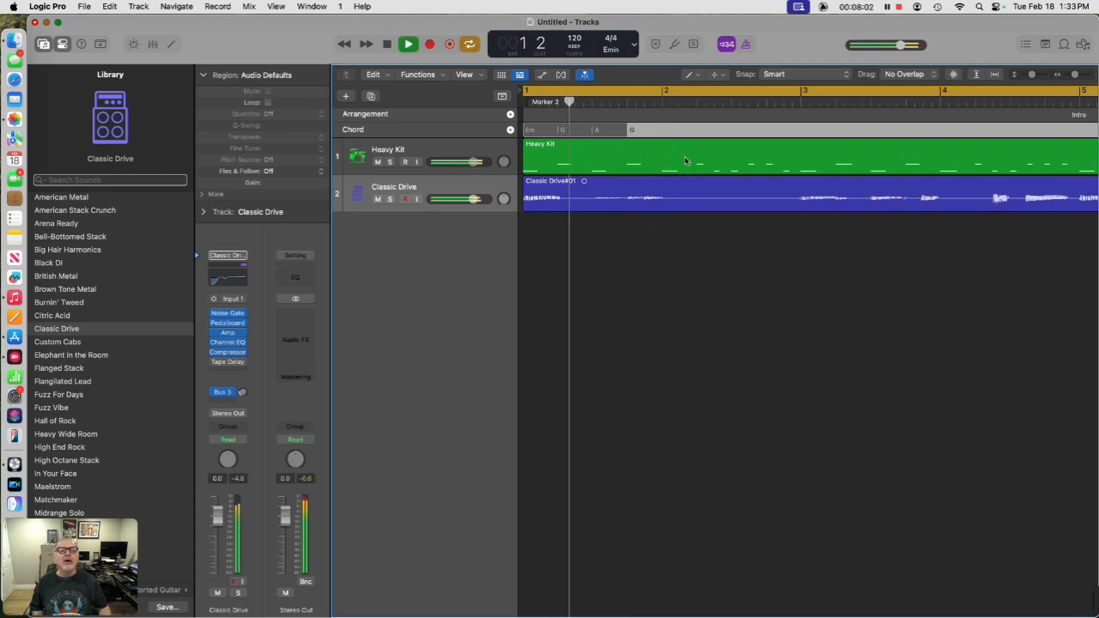
key(space)
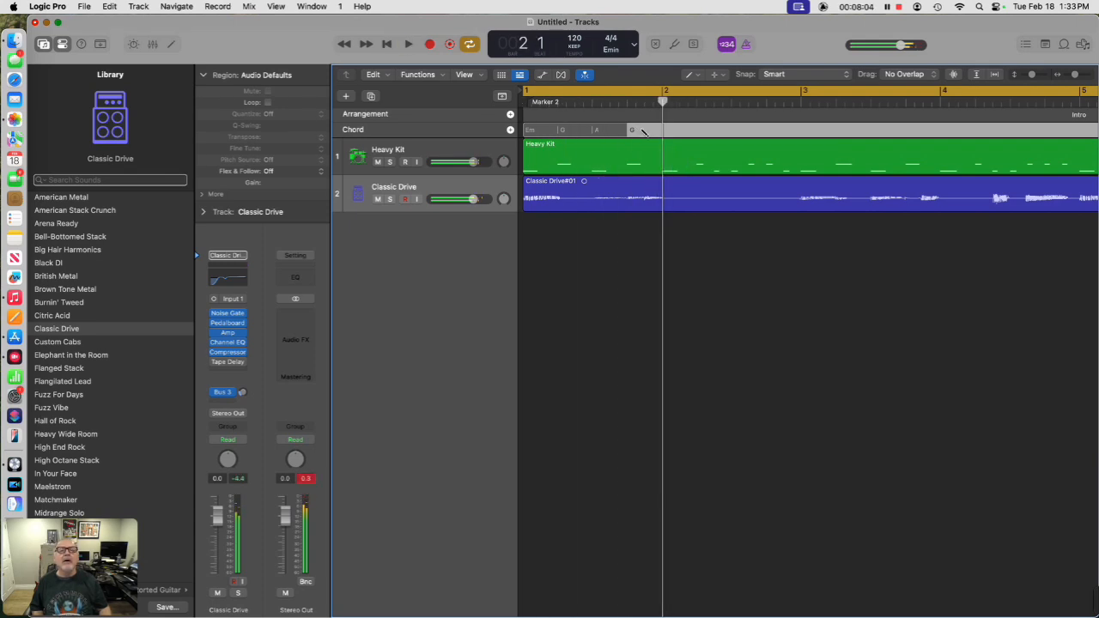
double_click(639, 130)
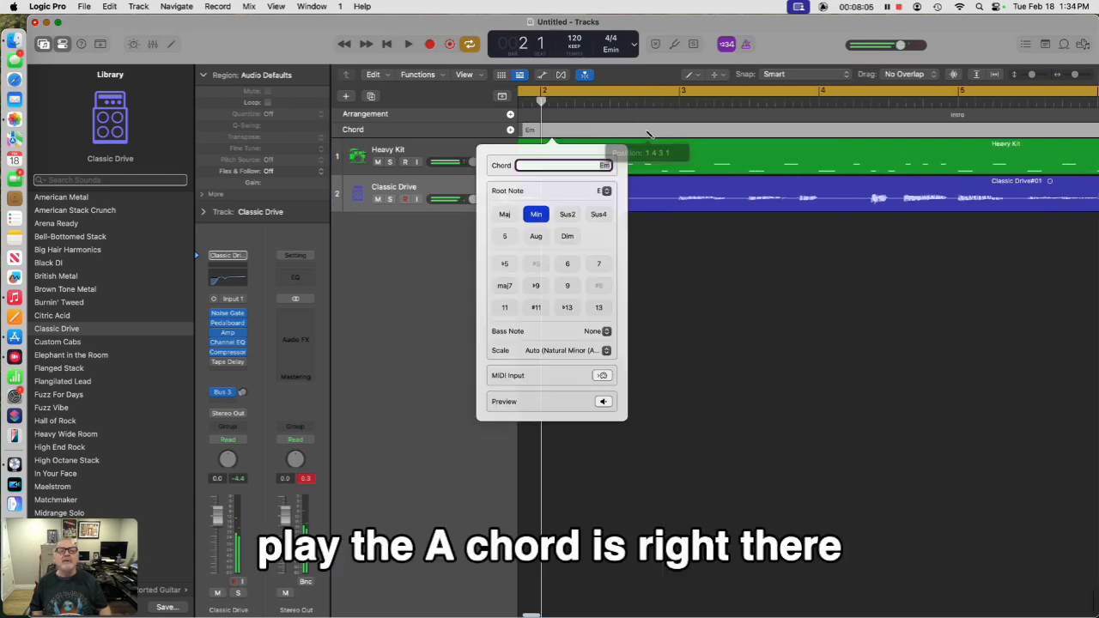
click(501, 225)
click(611, 198)
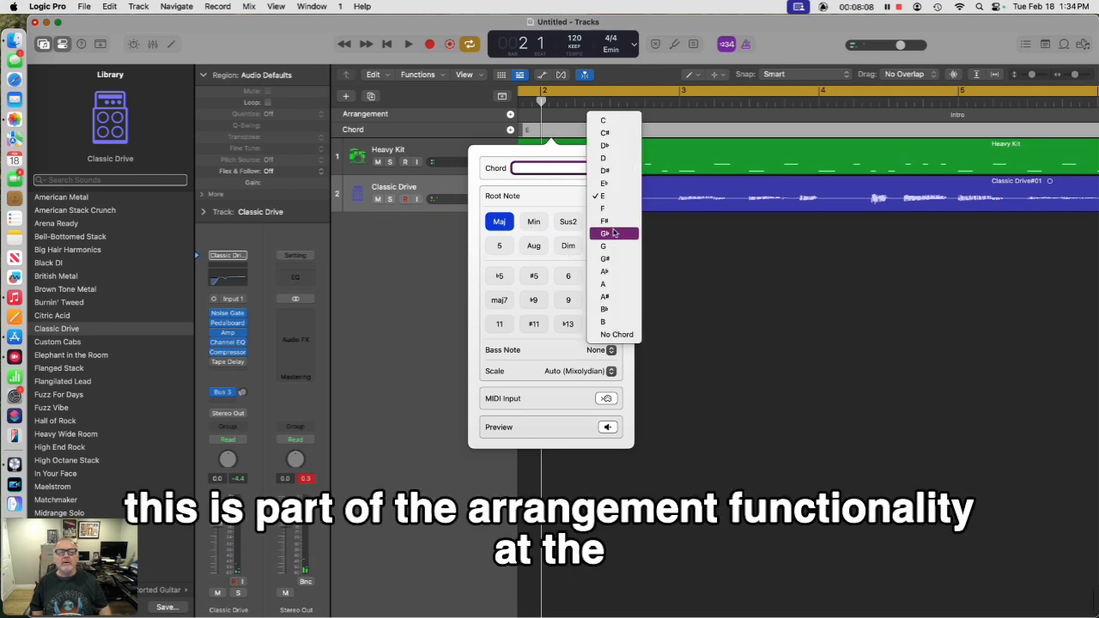
click(608, 282)
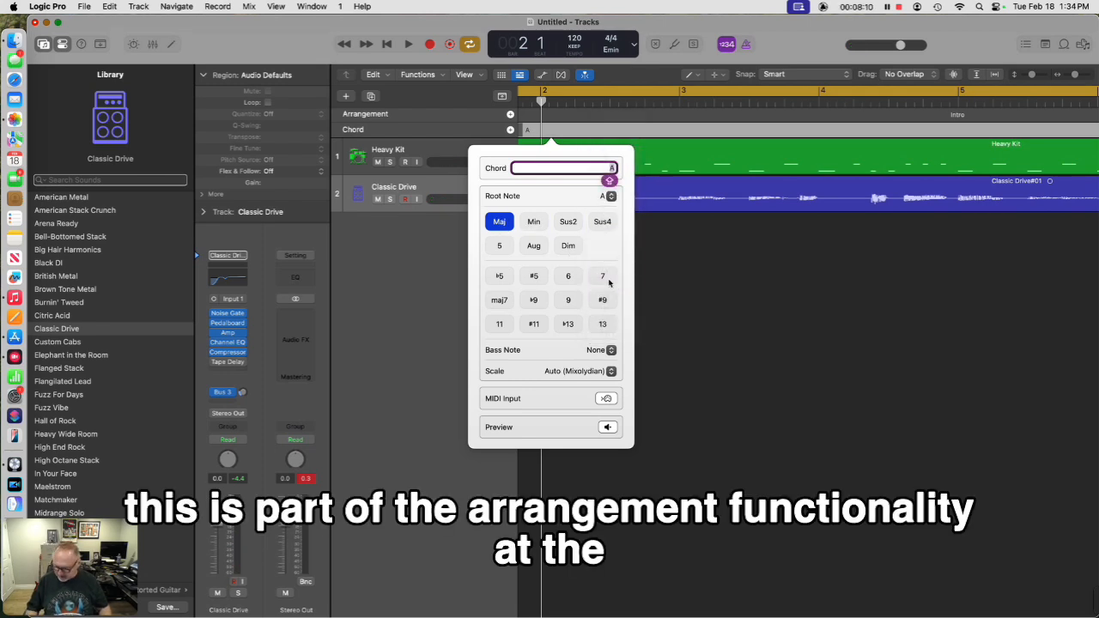
key(Return)
Play the riff through the entered chords and place the playhead at bar 3, where its next phrase starts.
key(space)
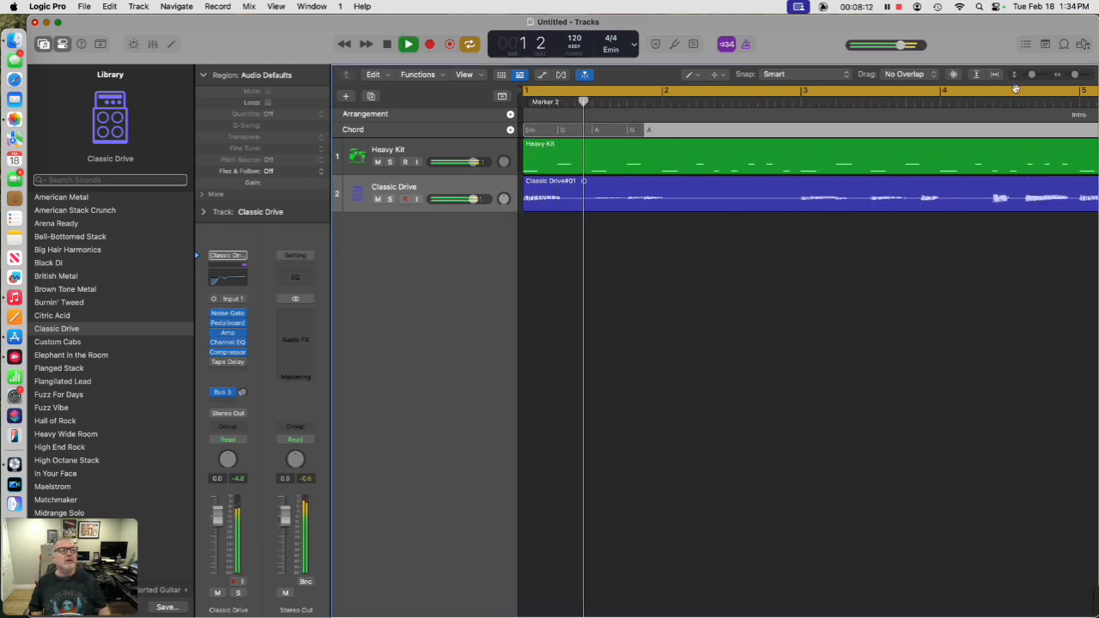
drag(1075, 78, 1072, 79)
key(Return)
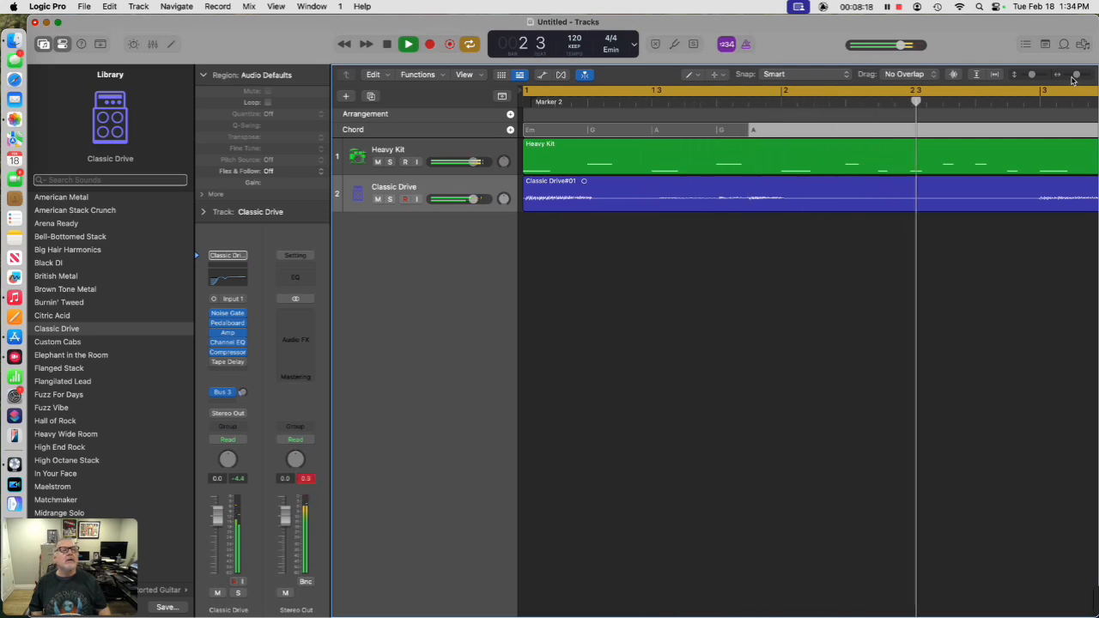
key(space)
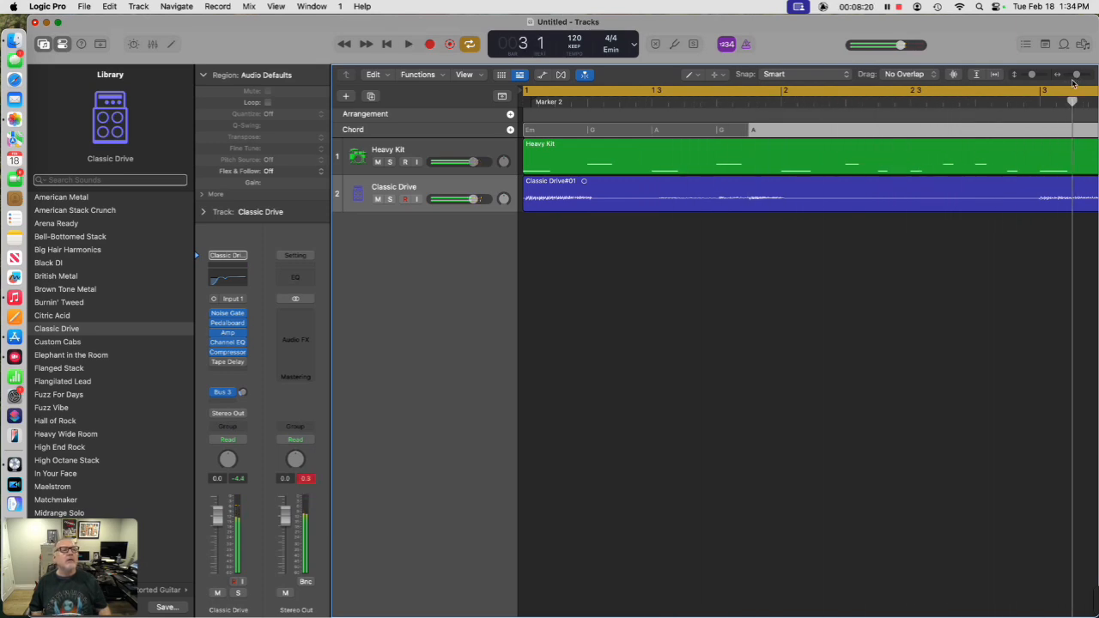
drag(1077, 78, 1073, 79)
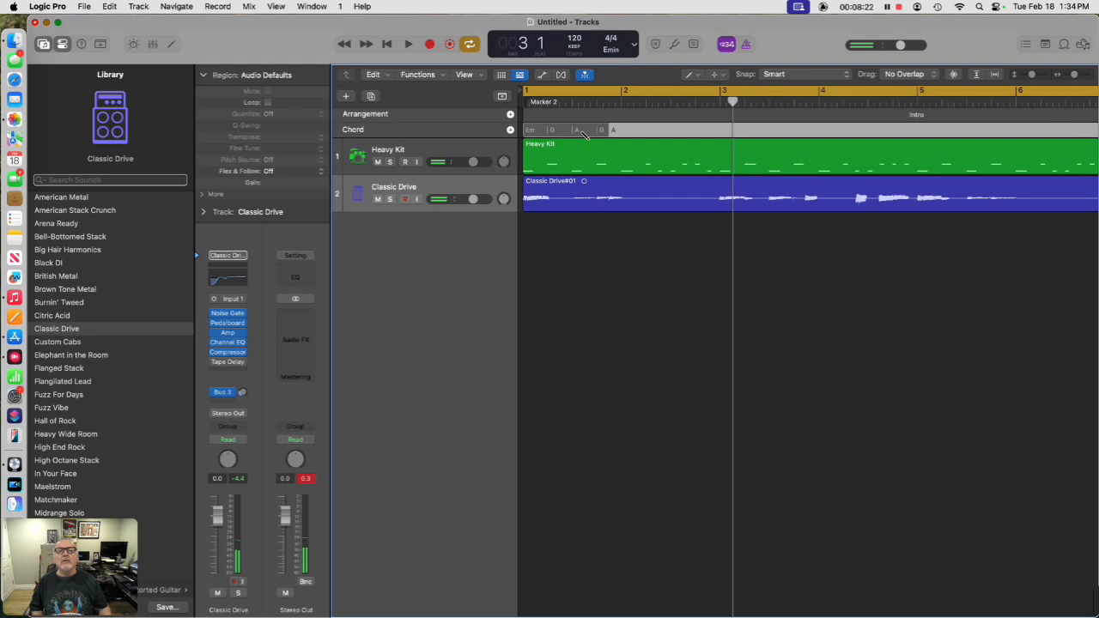
drag(732, 101, 721, 103)
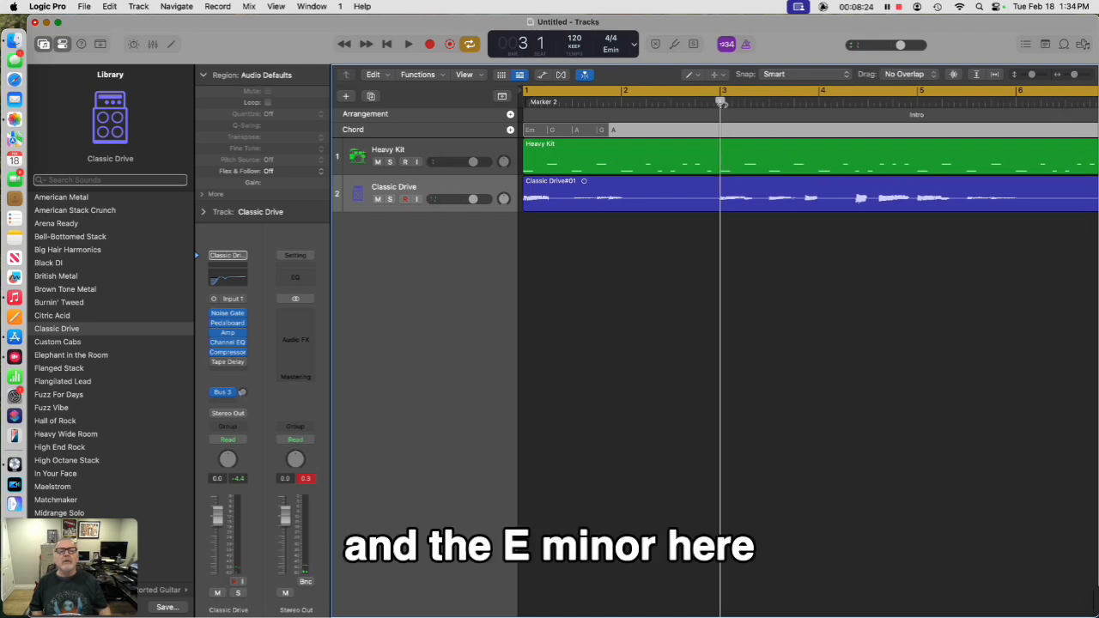
Try an E minor chord at bar 3 in the chord track and play the riff from there.
click(723, 136)
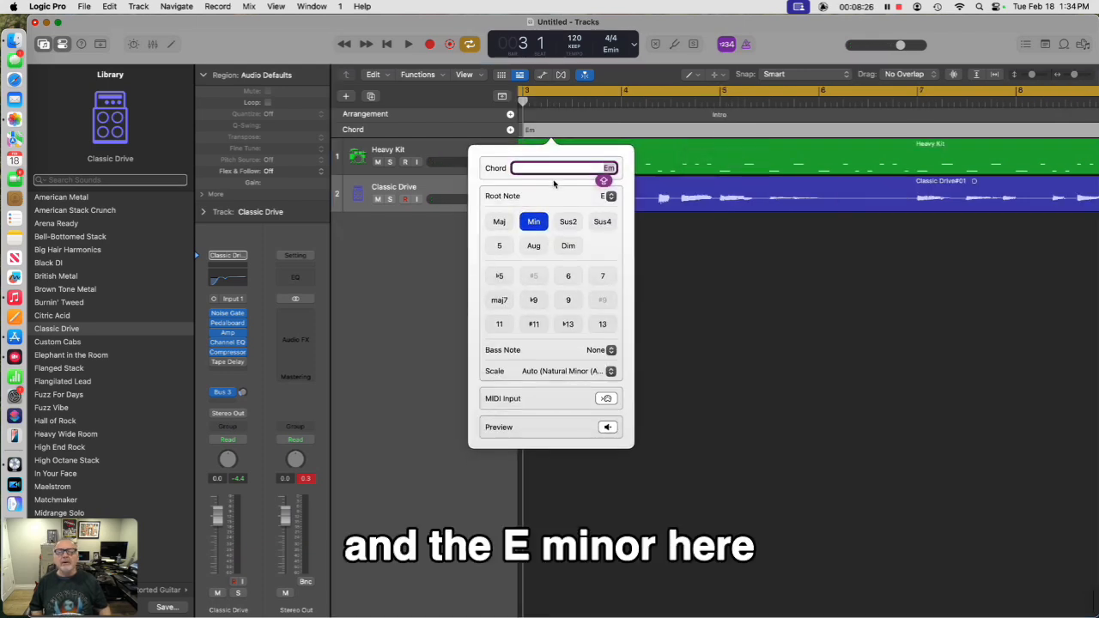
click(702, 191)
key(space)
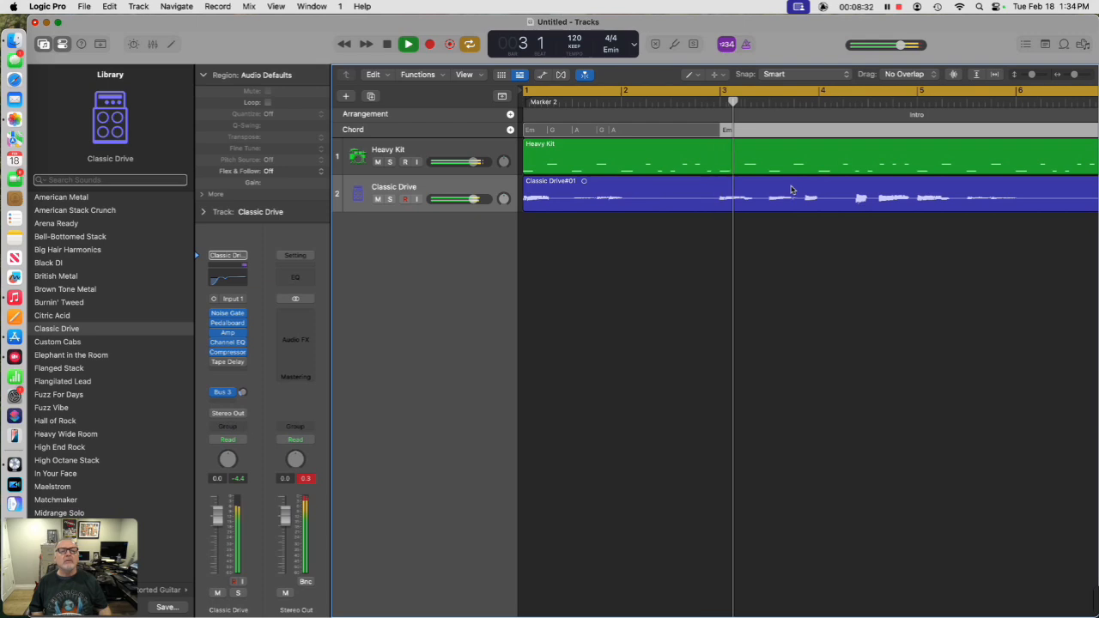
key(space)
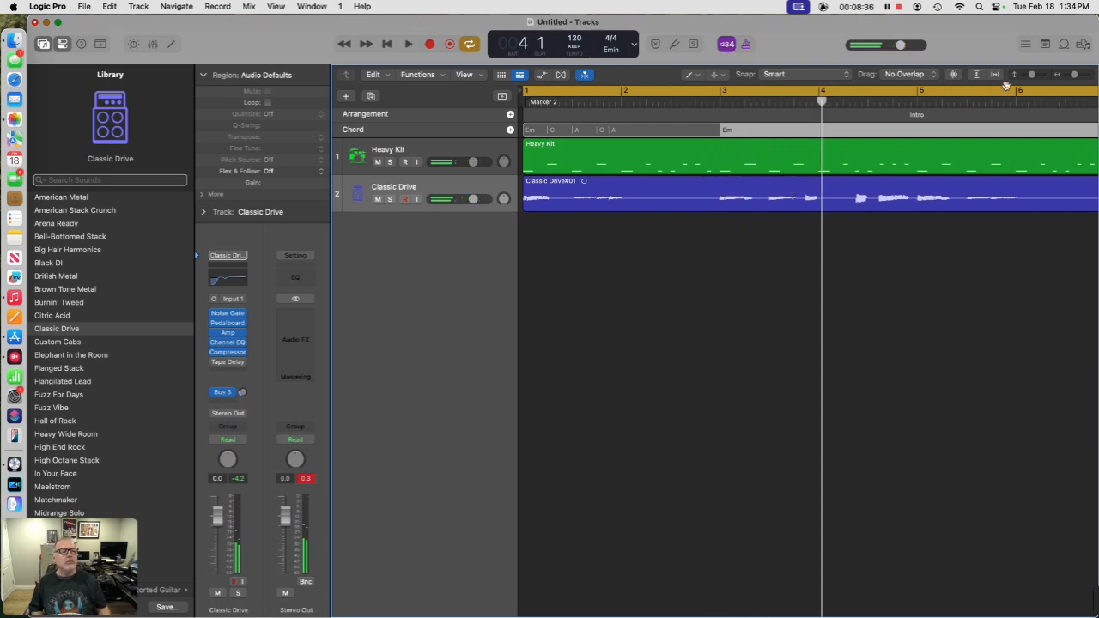
drag(821, 101, 722, 118)
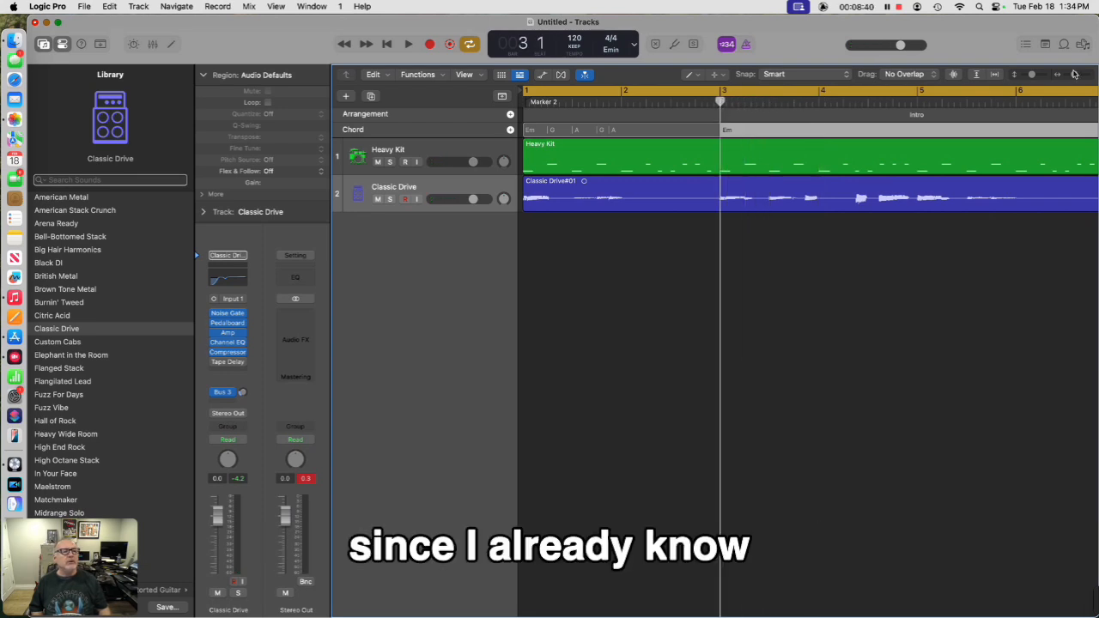
Split the chord group at bar 3 and repeat the bars 1–2 chord group once over bars 3 and 4.
click(693, 76)
click(709, 90)
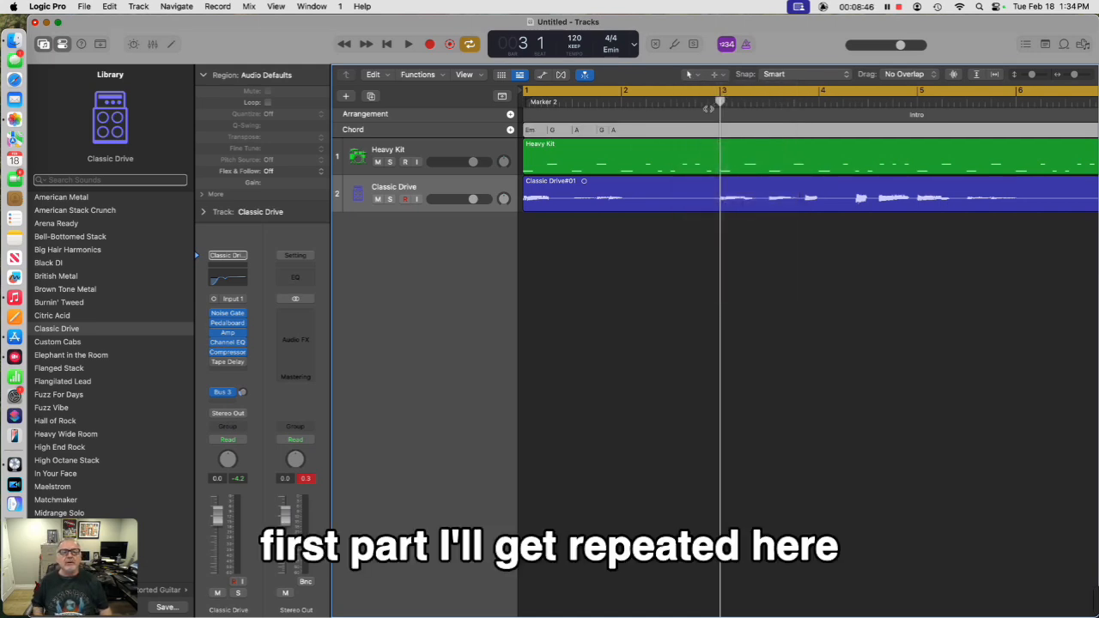
key(super+t)
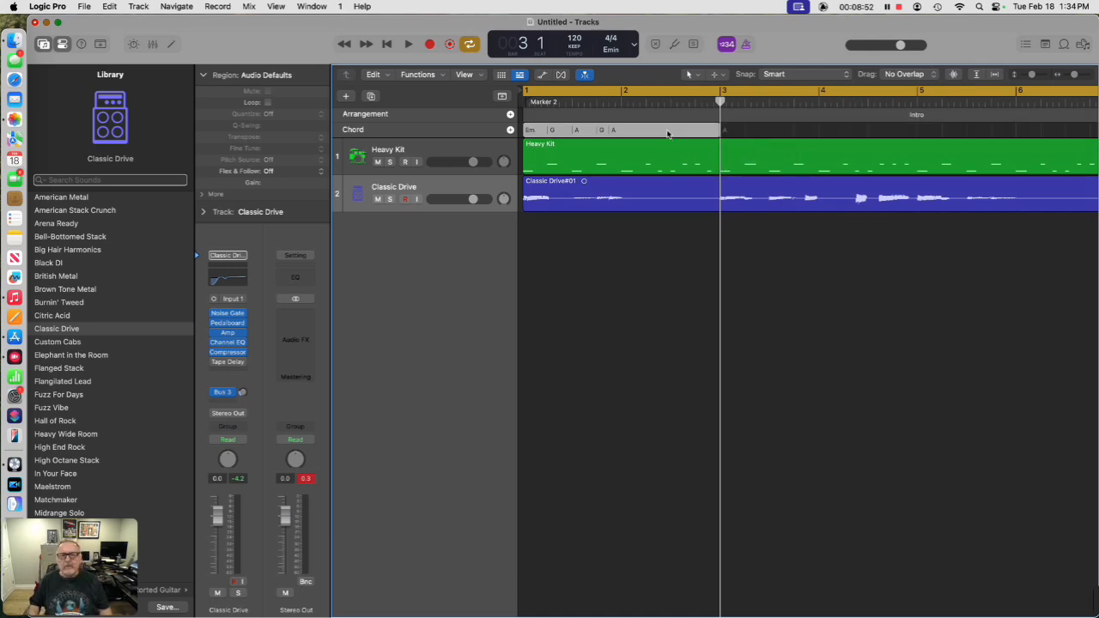
key(super+r)
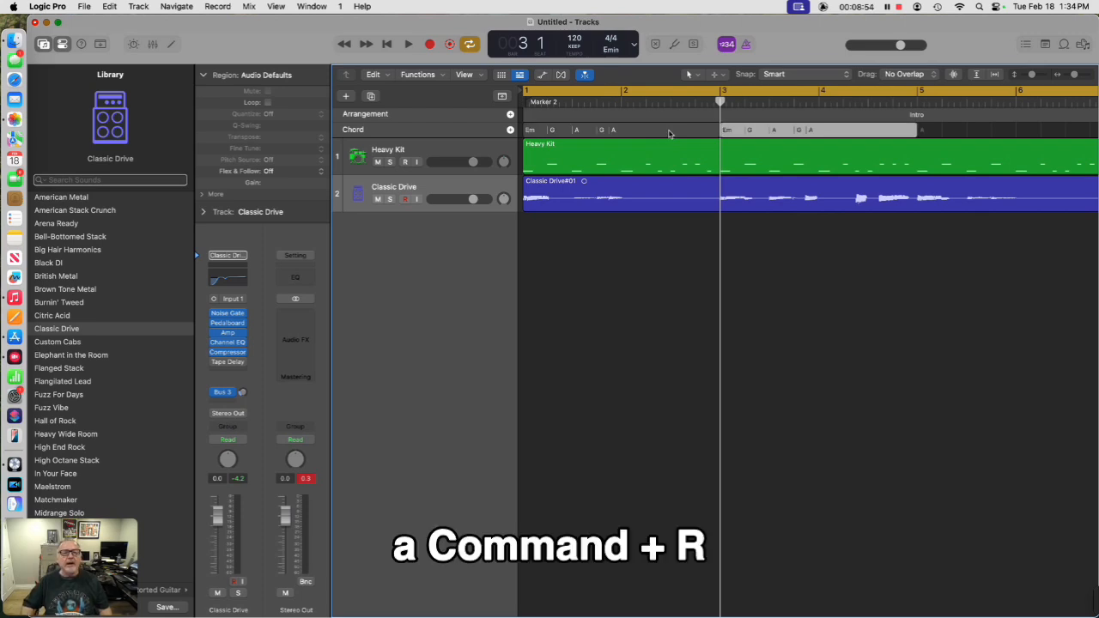
Play bars 3 and 4 to check the repeated chords against the guitar riff.
key(space)
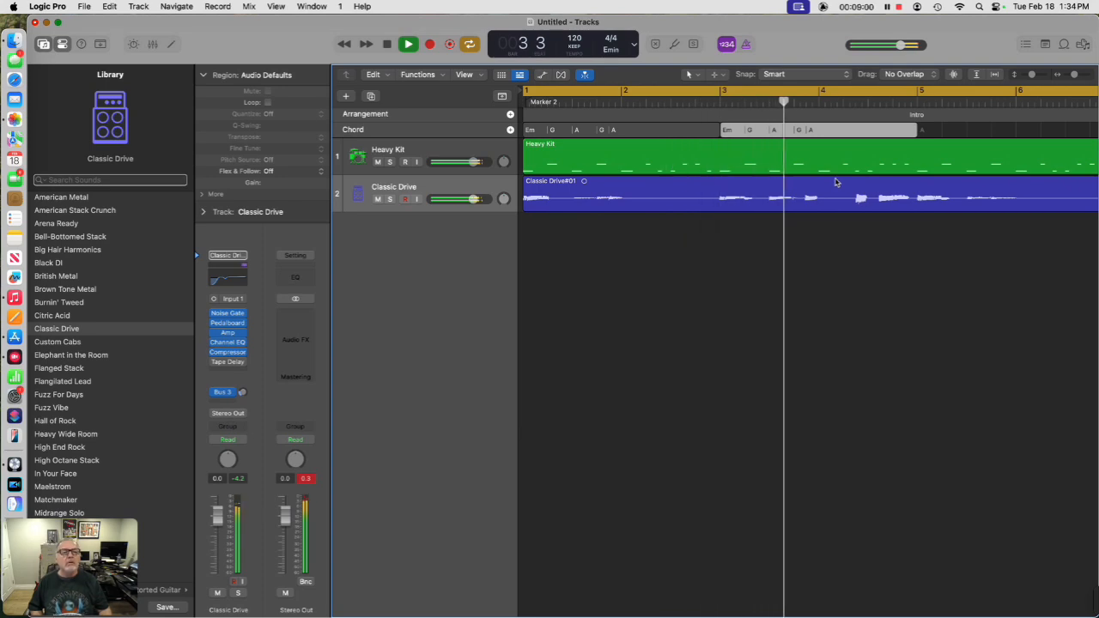
key(space)
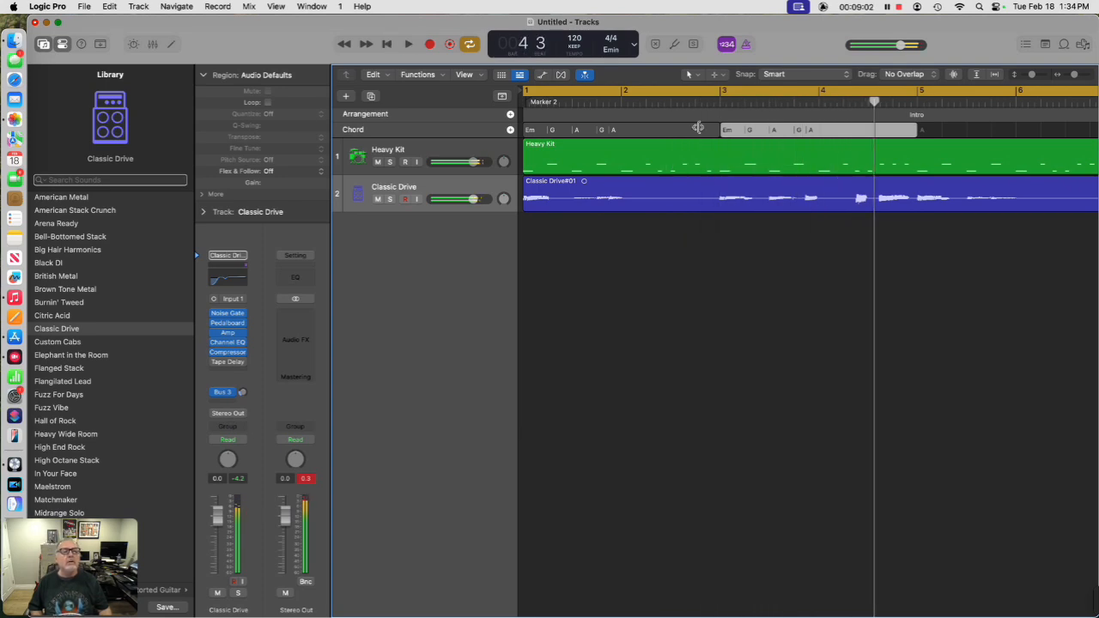
drag(1074, 75, 1071, 75)
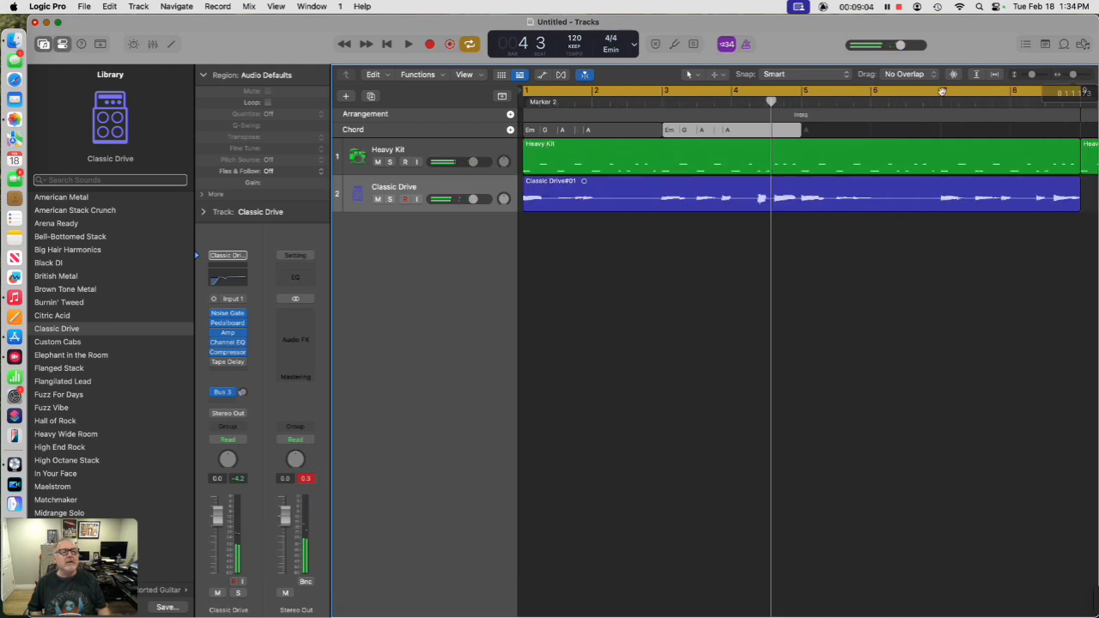
Move the cycle range's start to about bar 4 and find the riff's chord change in beat 2 by ear.
drag(563, 90, 770, 89)
key(space)
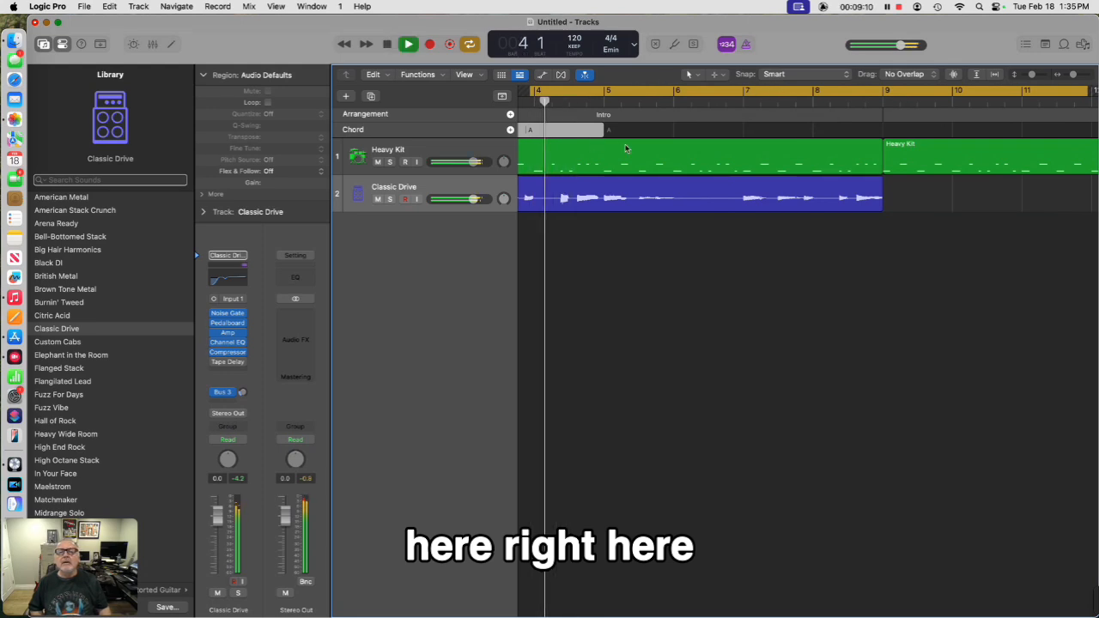
key(space)
drag(1074, 76, 1077, 75)
key(space)
key(space)
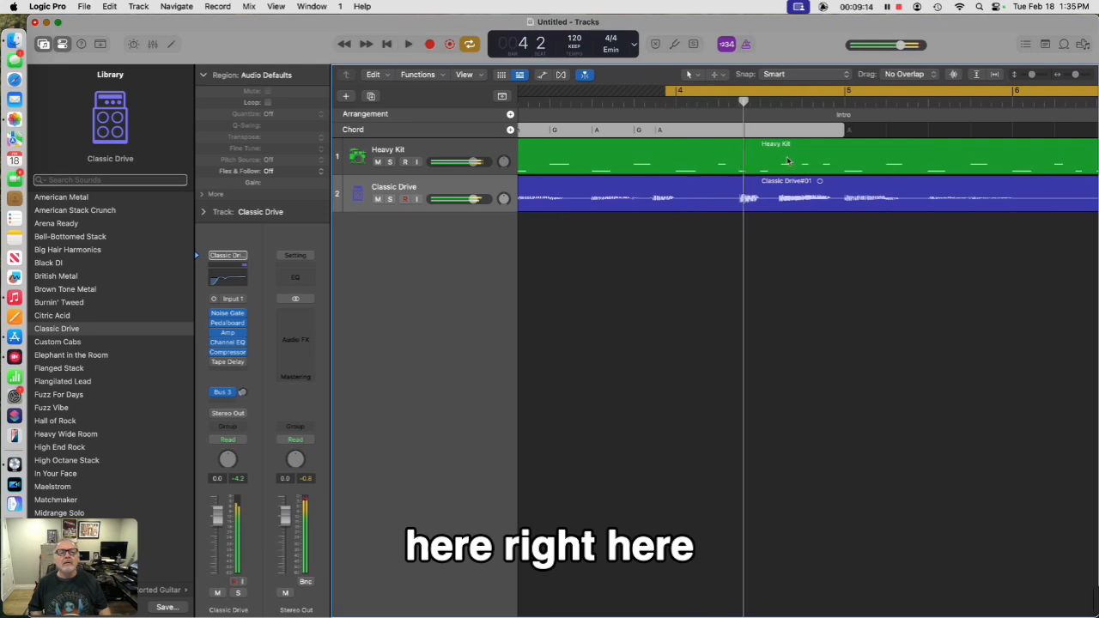
Add a C major chord at the playhead in beat 2 of bar 4 in the chord track with the Pencil tool.
click(696, 75)
click(731, 101)
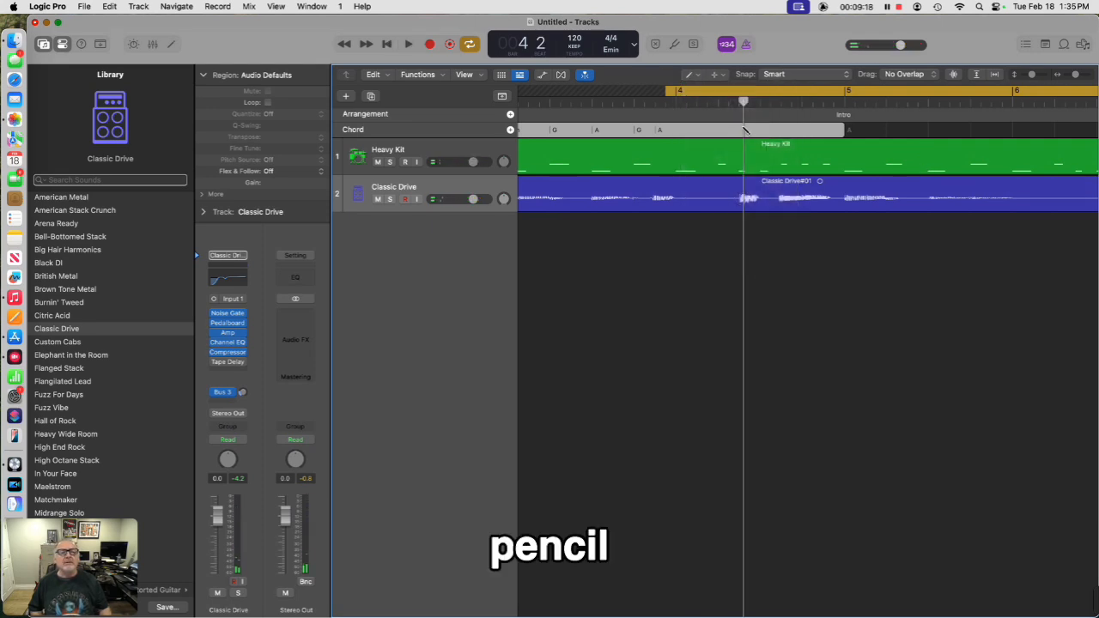
click(743, 130)
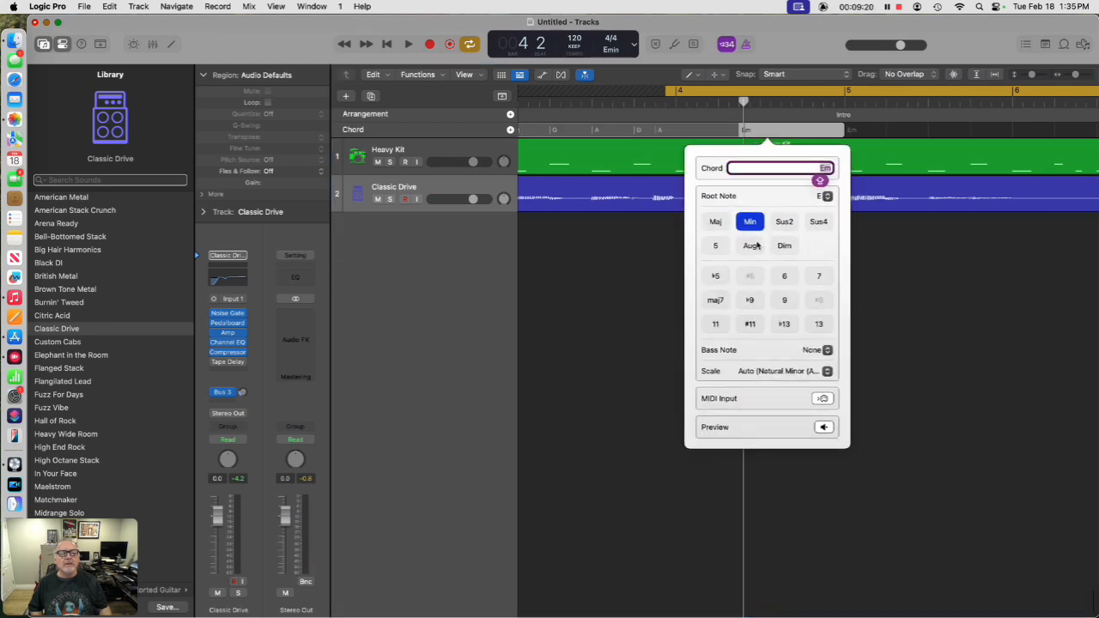
click(715, 220)
click(825, 195)
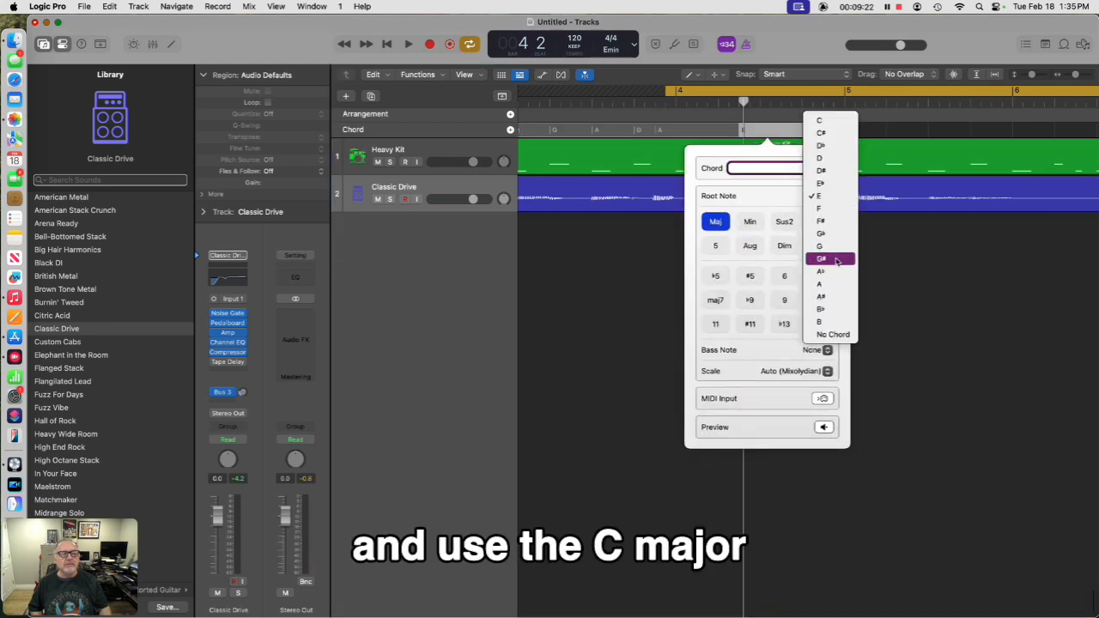
click(828, 125)
key(Escape)
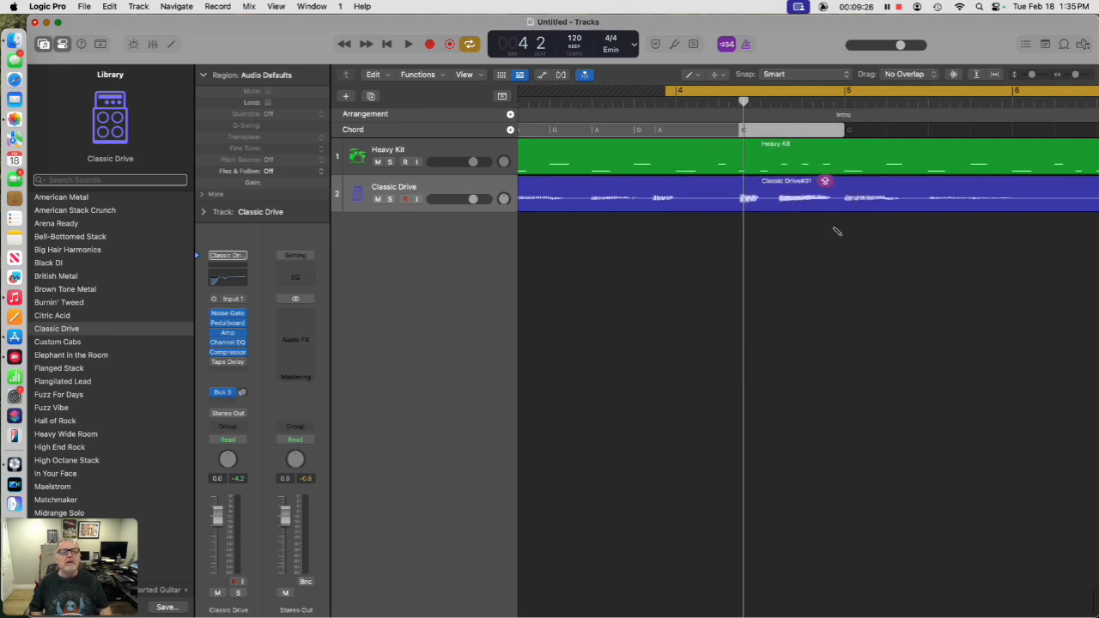
Play on to the riff's next change and add a D major chord at position 4 3 3 1 in the chord track.
key(space)
key(space)
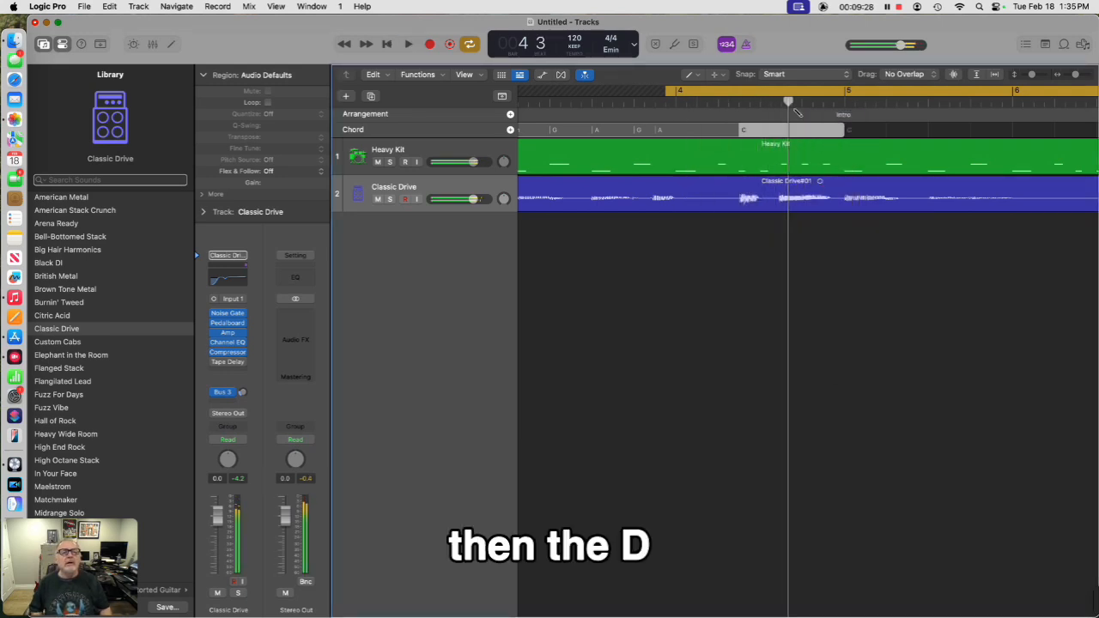
double_click(783, 133)
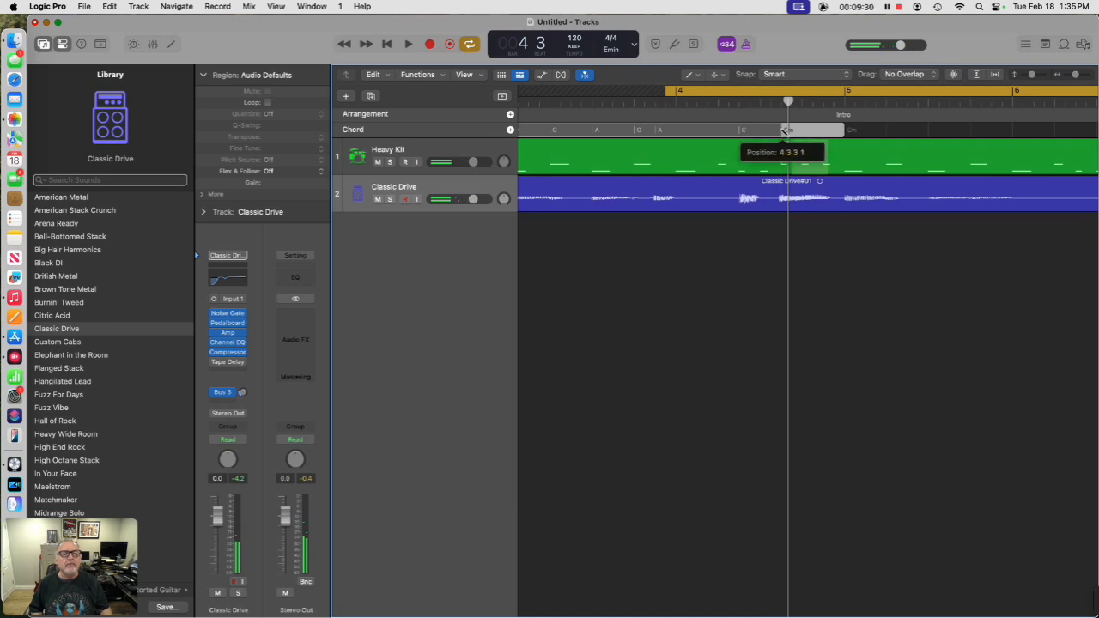
click(757, 222)
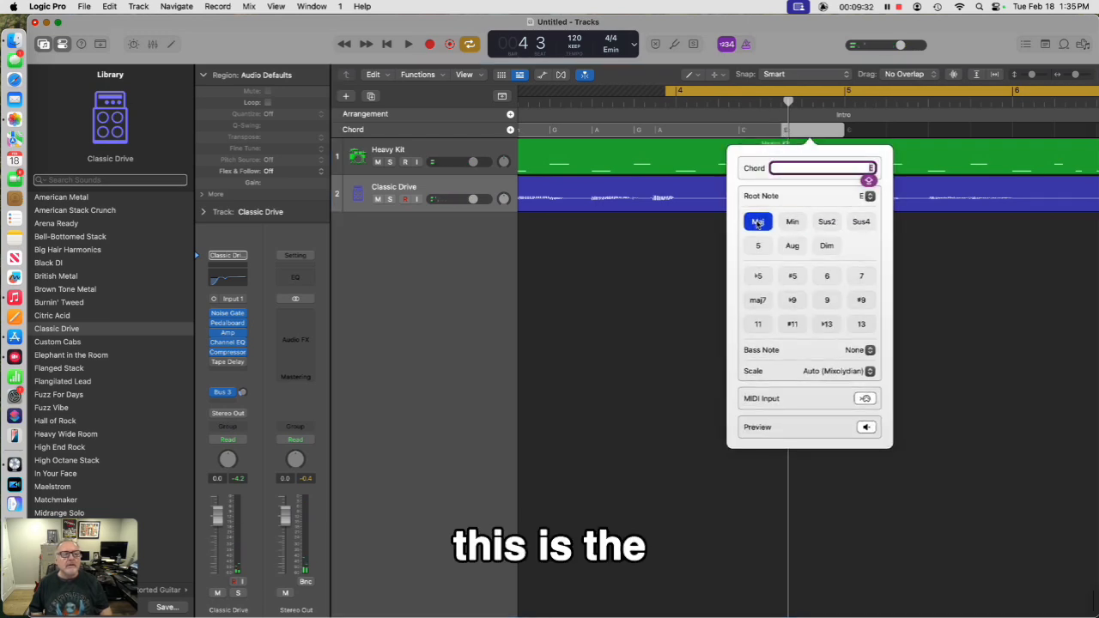
click(870, 197)
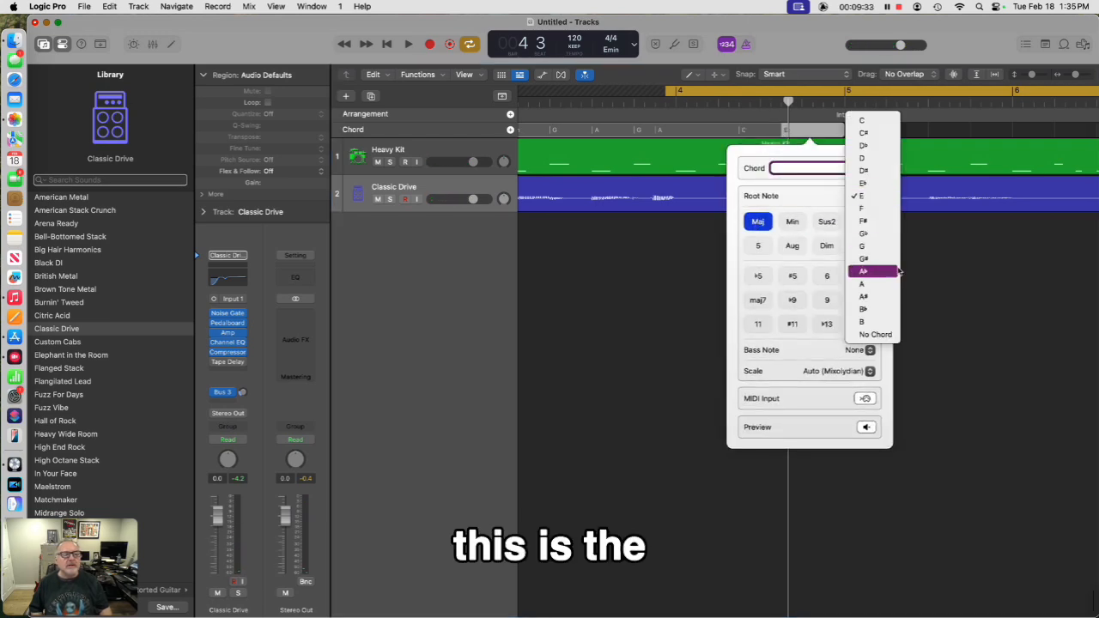
click(878, 159)
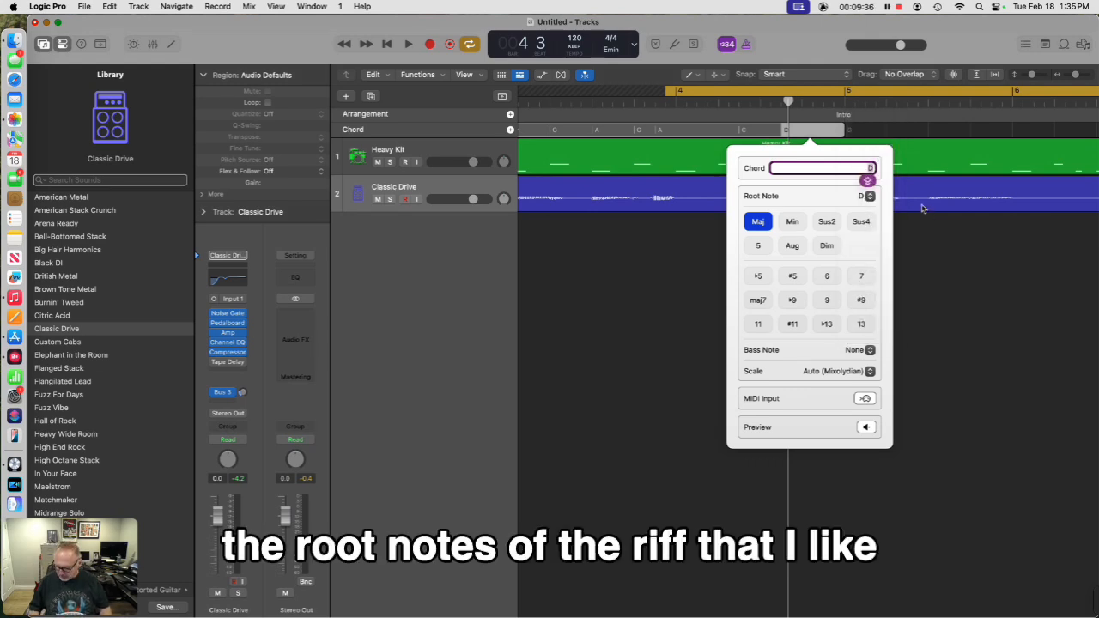
click(921, 208)
Extend the cycle range back to bar 1 and play the riff through all entered chords.
key(space)
click(704, 97)
drag(1076, 75, 1074, 75)
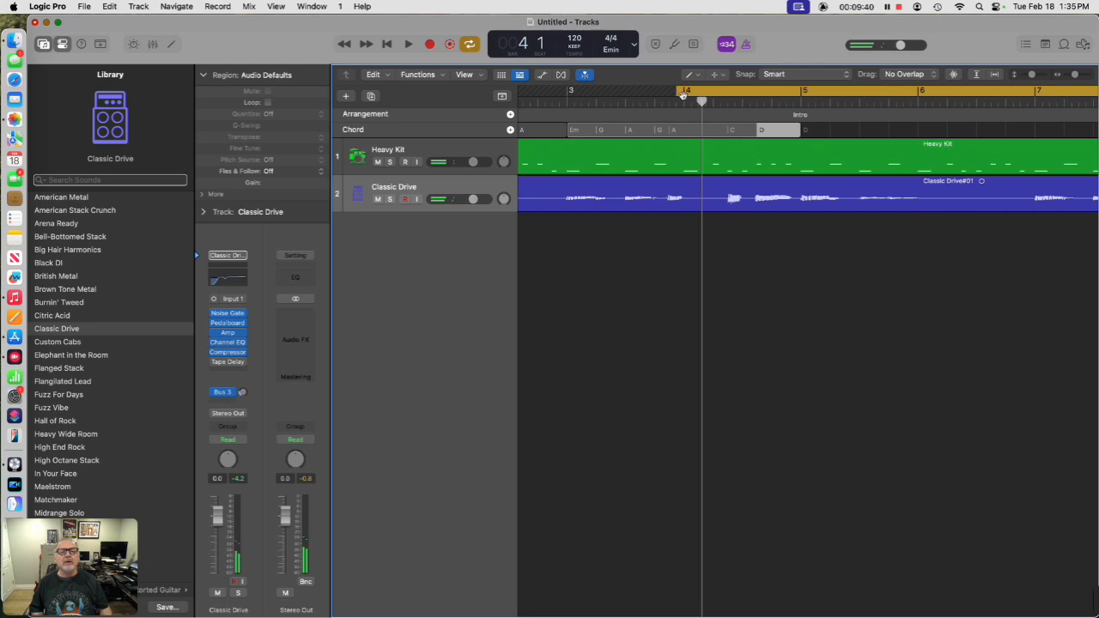
drag(683, 95, 432, 74)
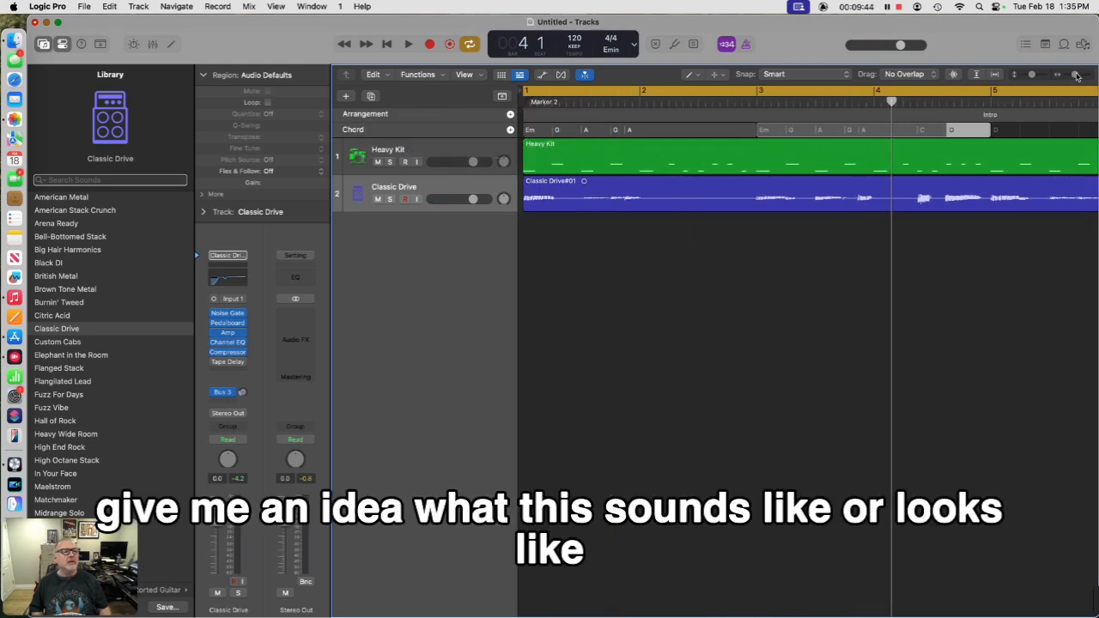
drag(1078, 78, 1073, 80)
key(space)
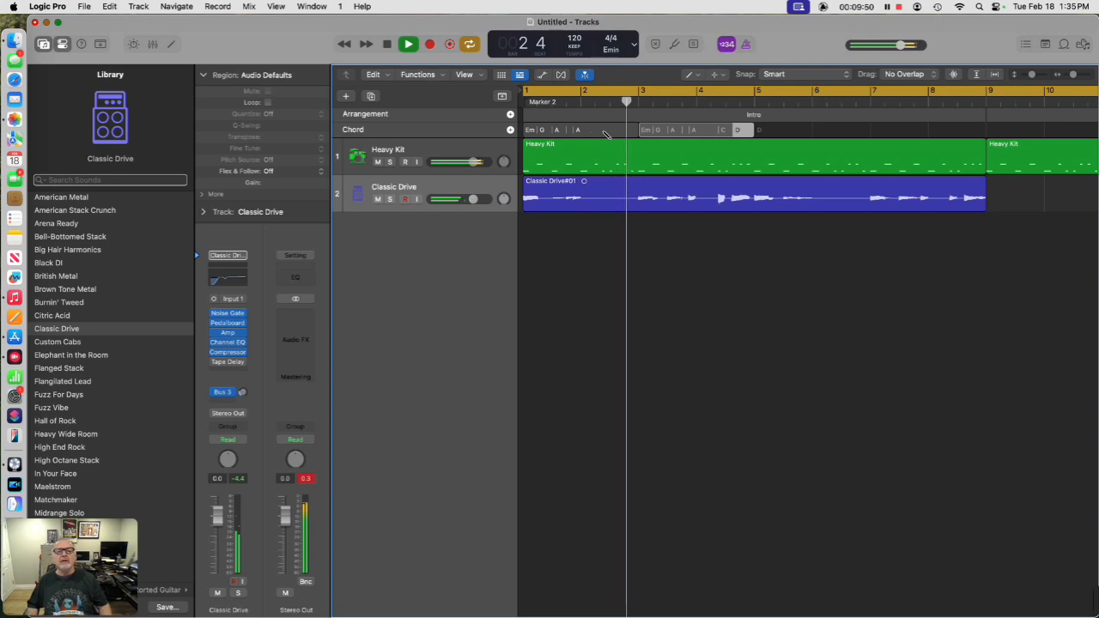
Stop playback and repeat both chord groups of bars 1 to 4 over bars 5 to 8 with the Pointer tool active.
key(t)
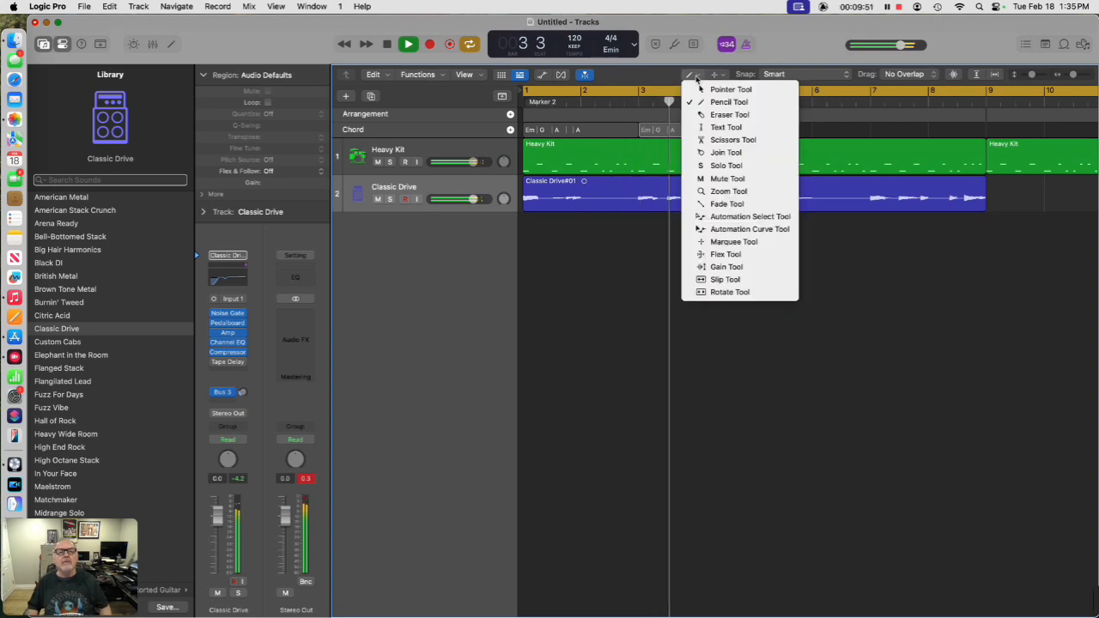
click(718, 89)
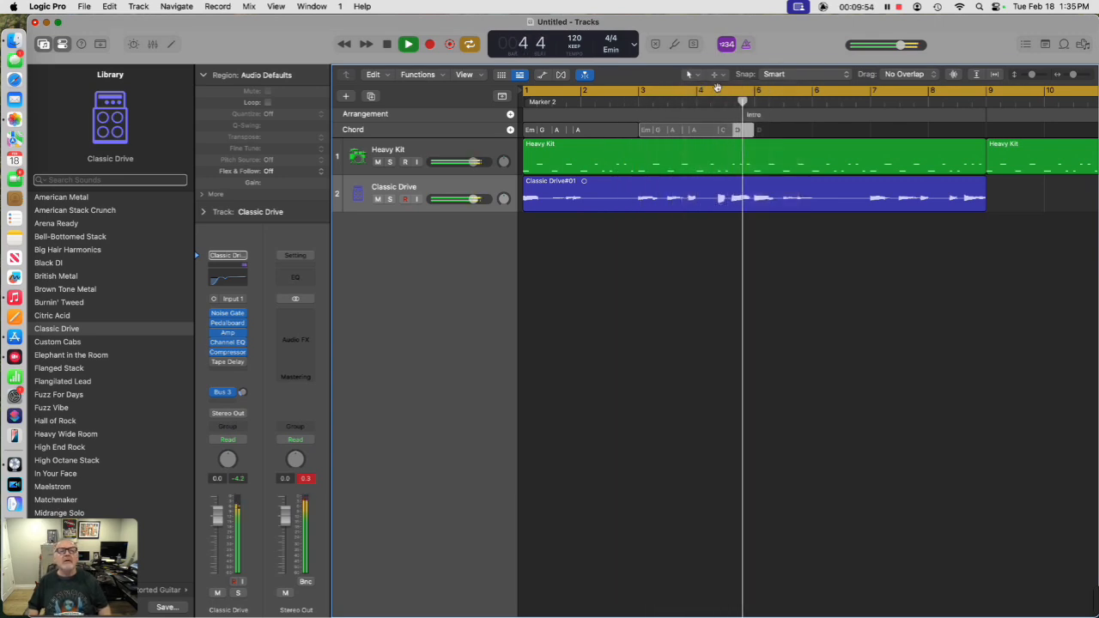
key(space)
shift+click(606, 132)
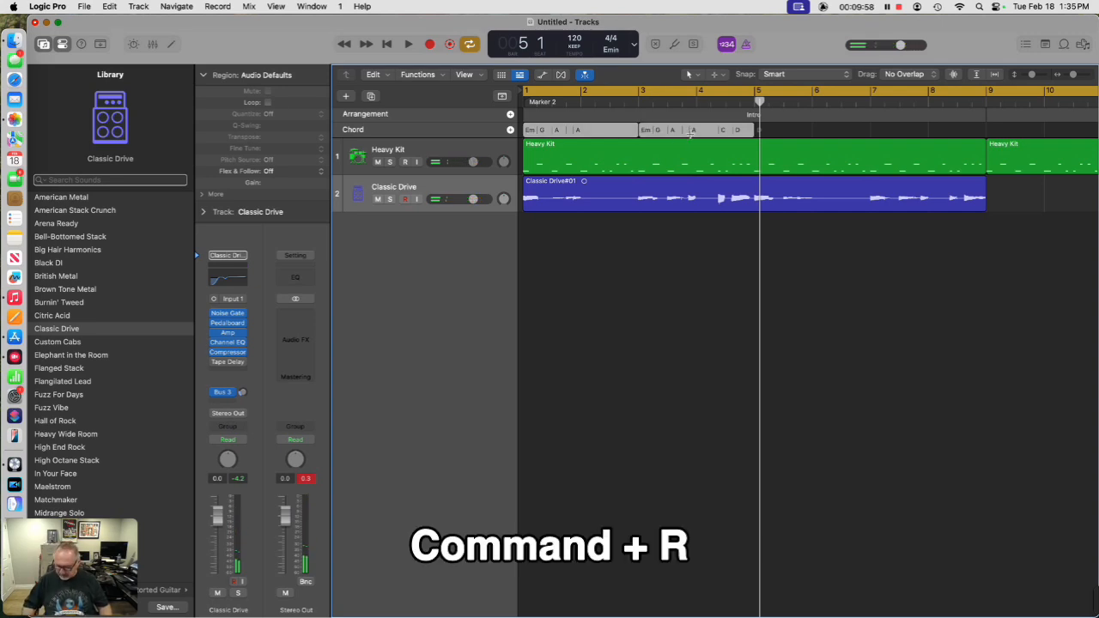
key(super+r)
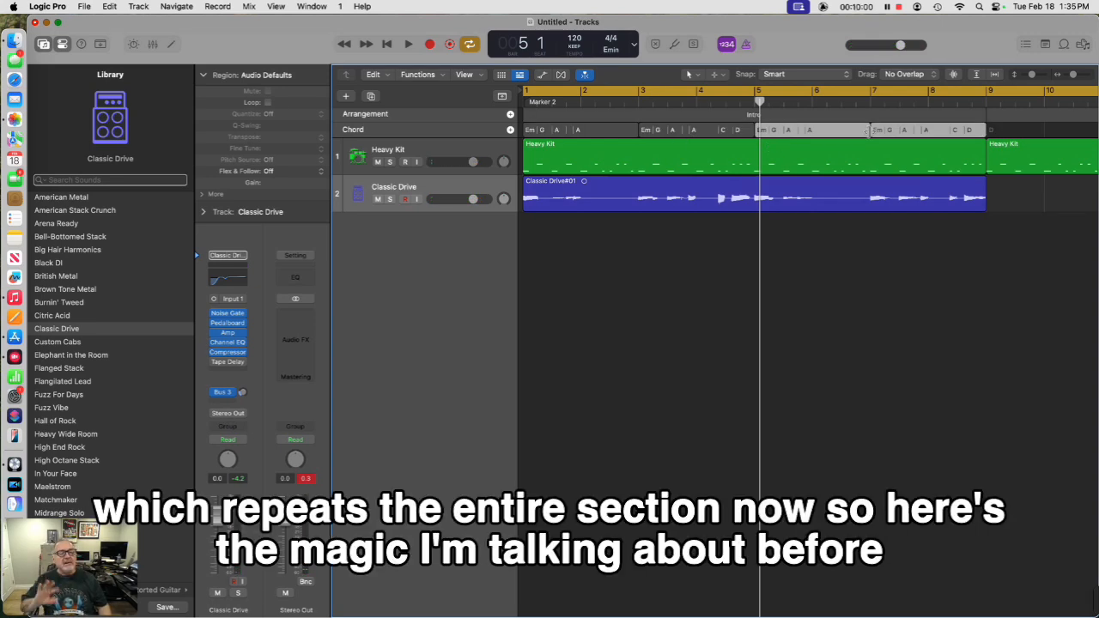
Create one Session Player bass track in the Disco Slap style, using the default chord progression for new regions.
drag(1076, 79, 1072, 79)
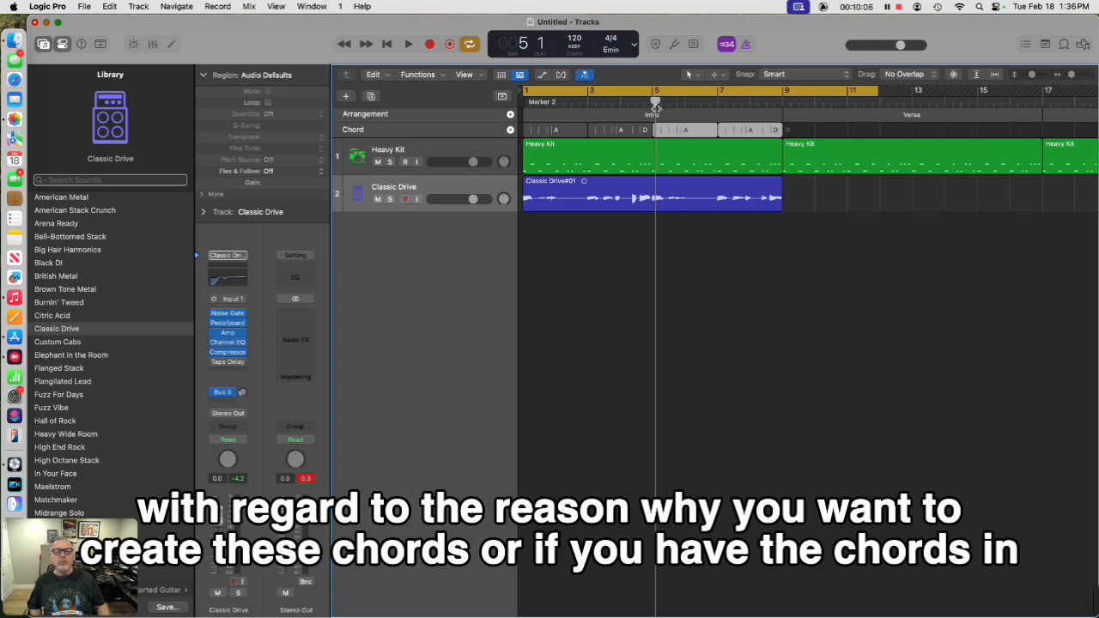
drag(1072, 78, 1075, 78)
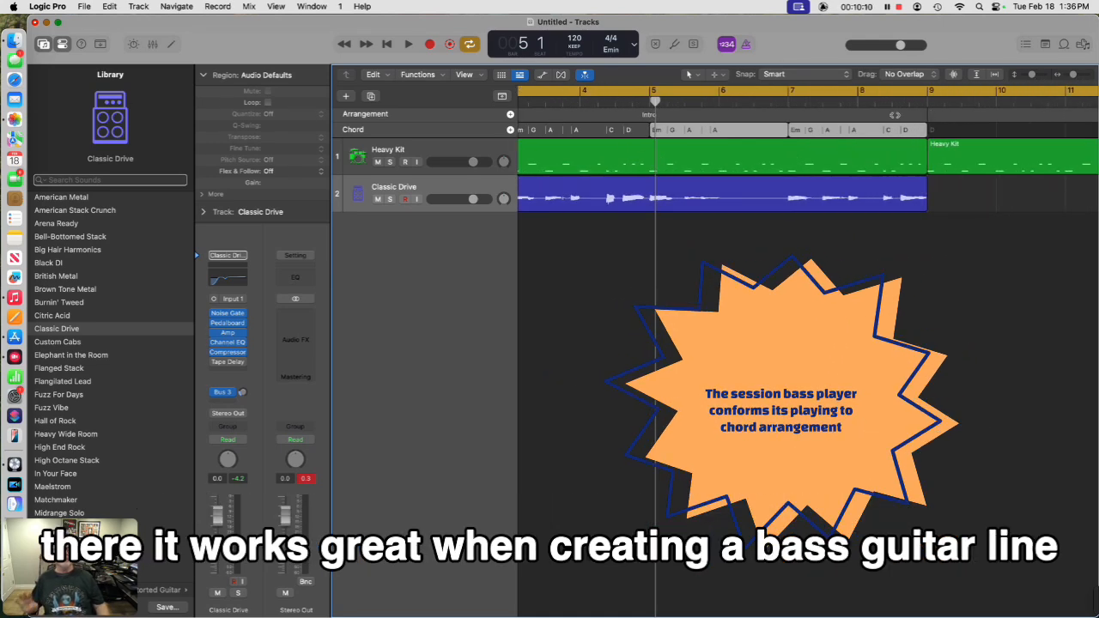
click(220, 6)
mouse_move(139, 7)
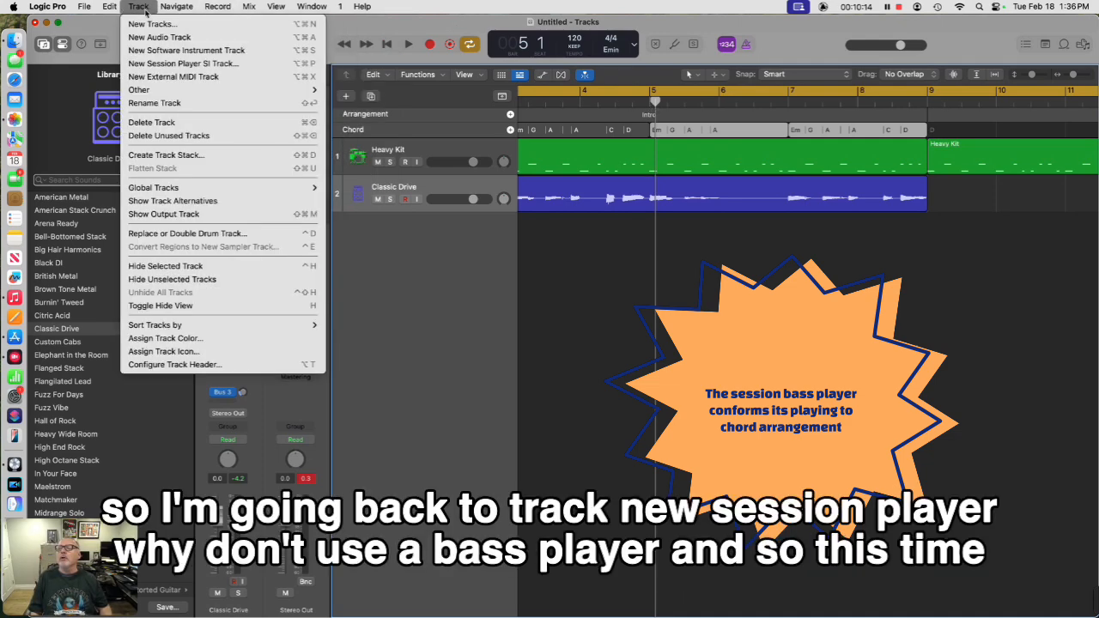
click(177, 65)
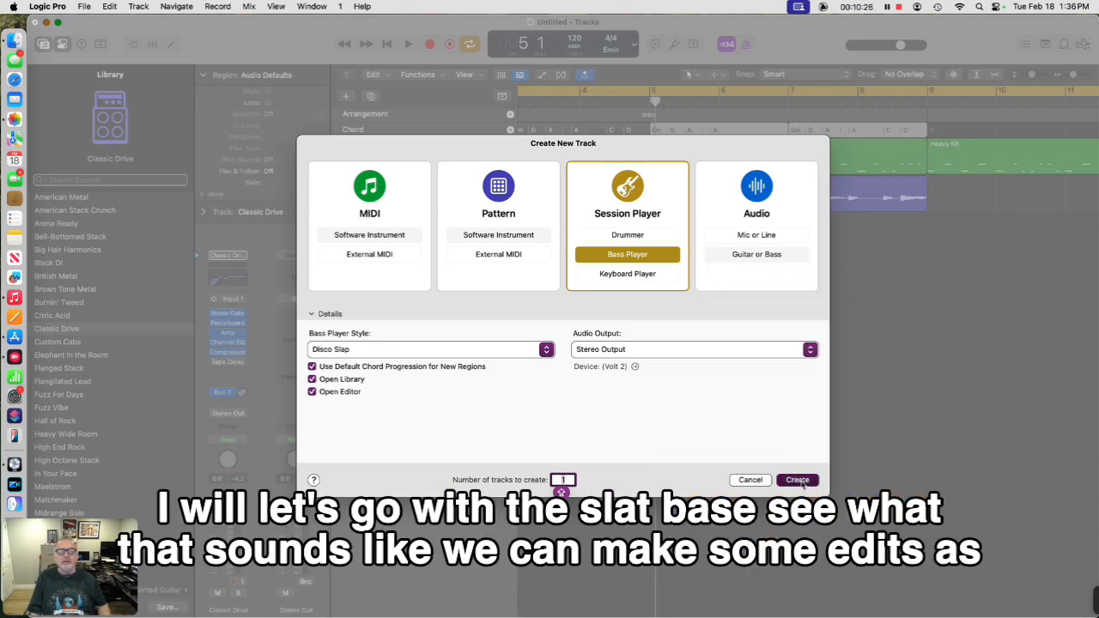
click(800, 481)
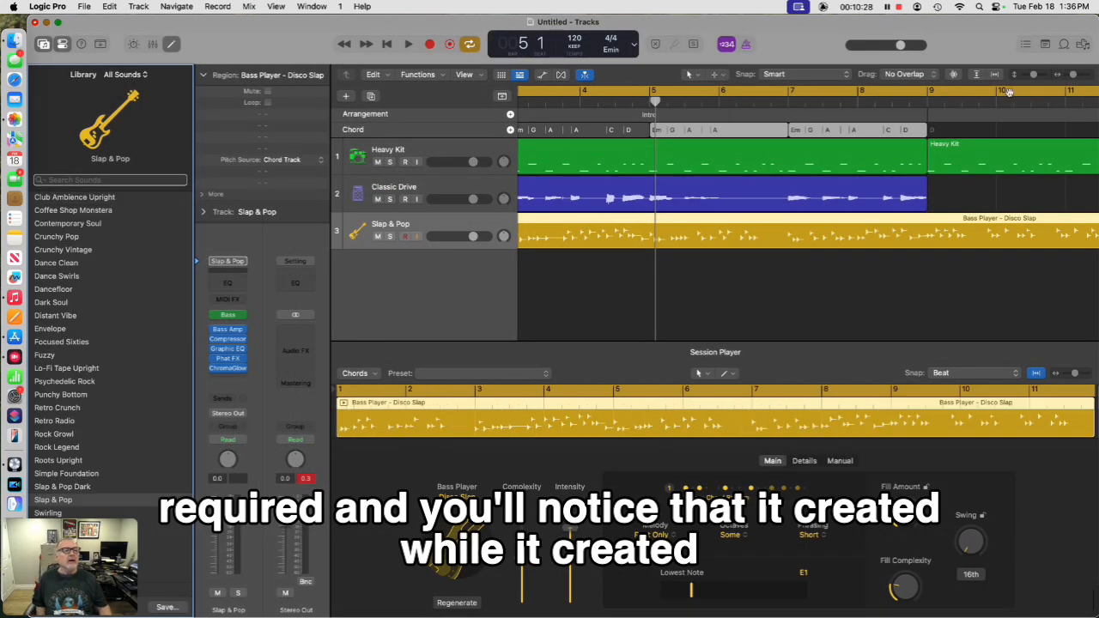
Extend the cycle range's end to bar 25, at the end of the Chorus section.
drag(1074, 74, 1068, 74)
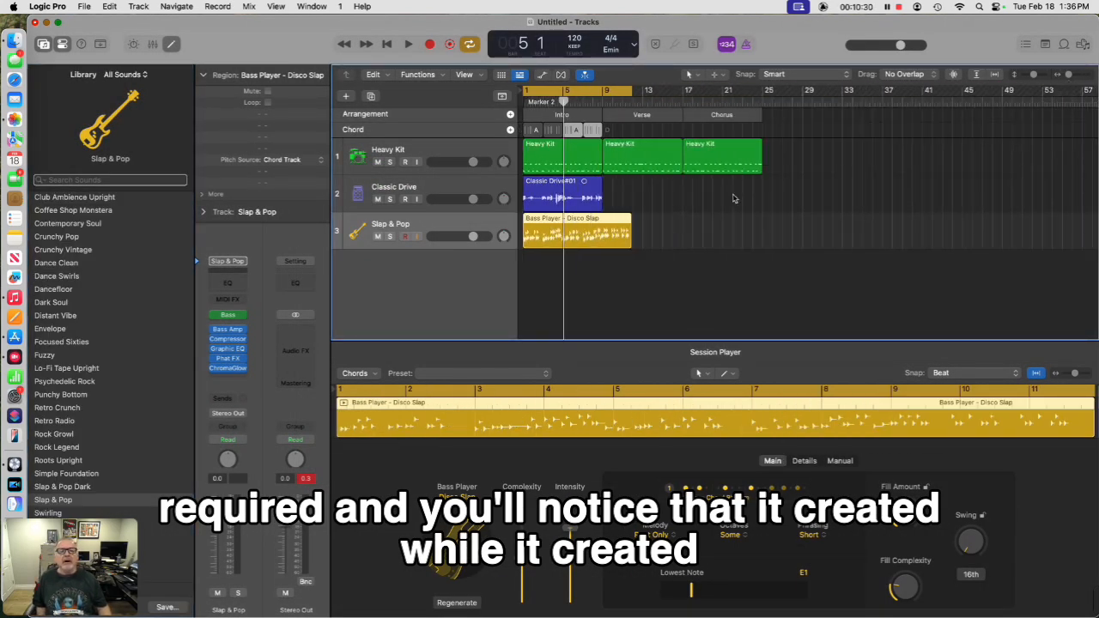
drag(633, 91, 763, 108)
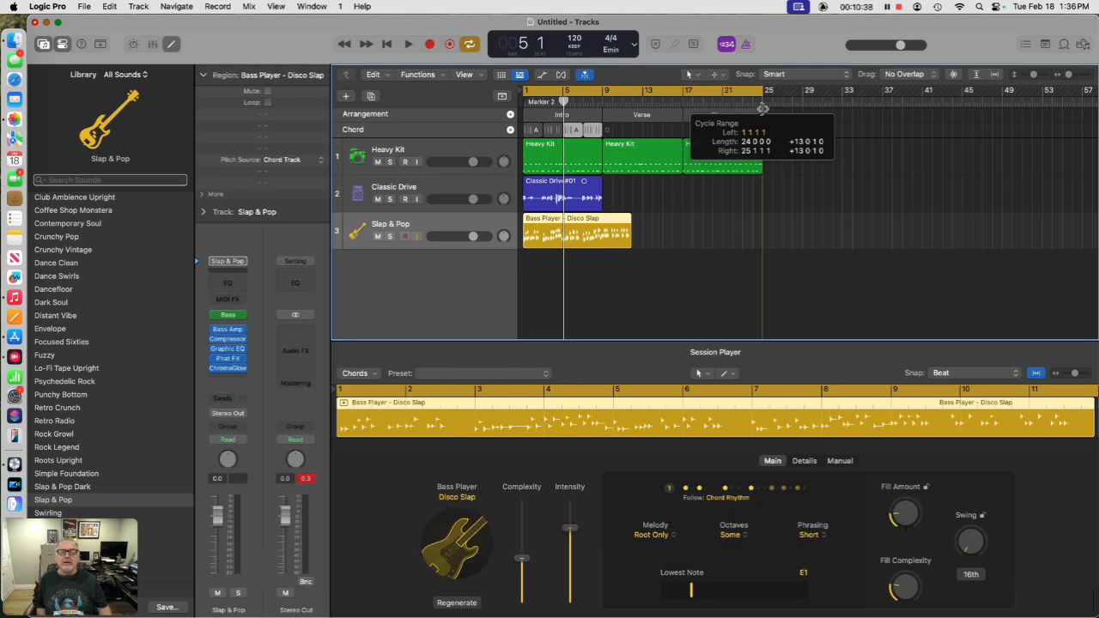
Shorten the cycle range to end at bar 9, split the Disco Slap bass region at bar 9 and delete the excess part.
drag(762, 108, 602, 135)
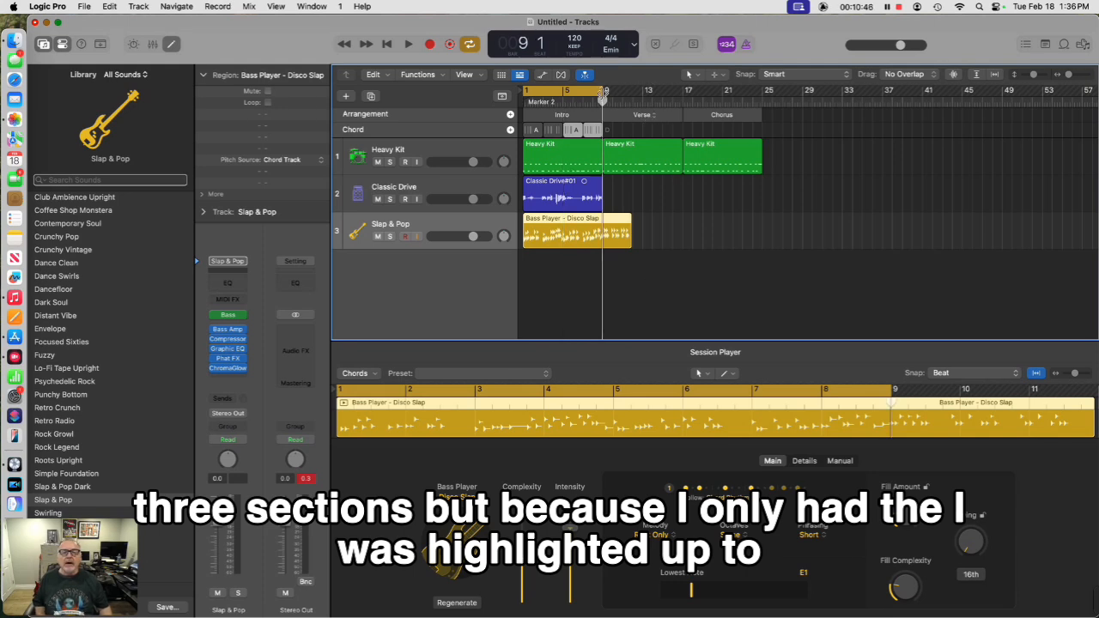
mouse_move(603, 95)
mouse_down()
mouse_move(647, 101)
mouse_move(603, 103)
mouse_up()
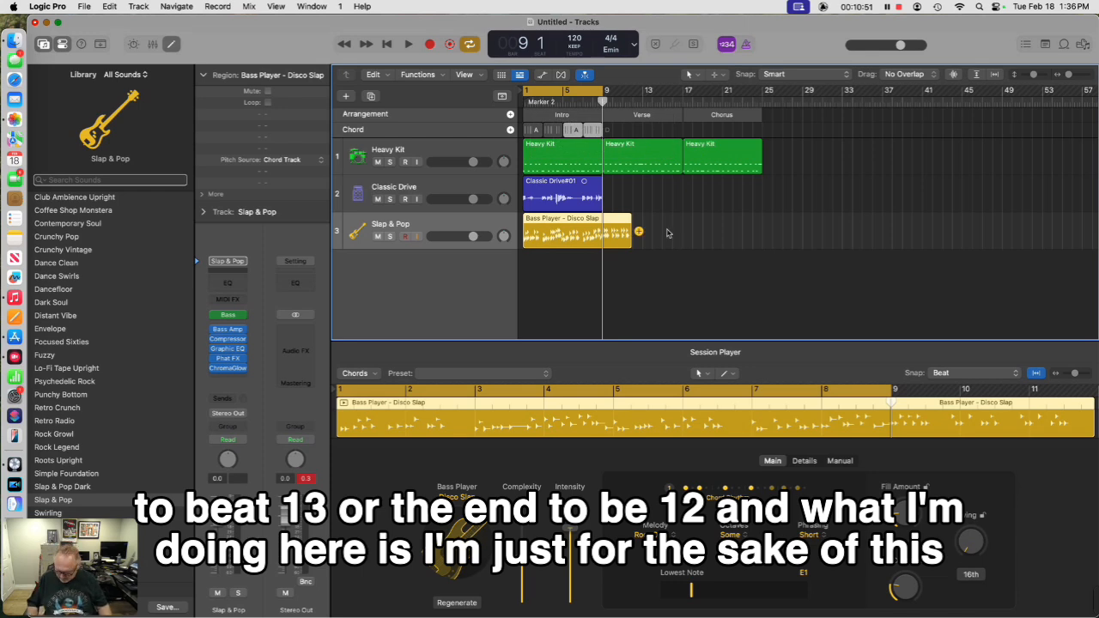
key(super+t)
key(Delete)
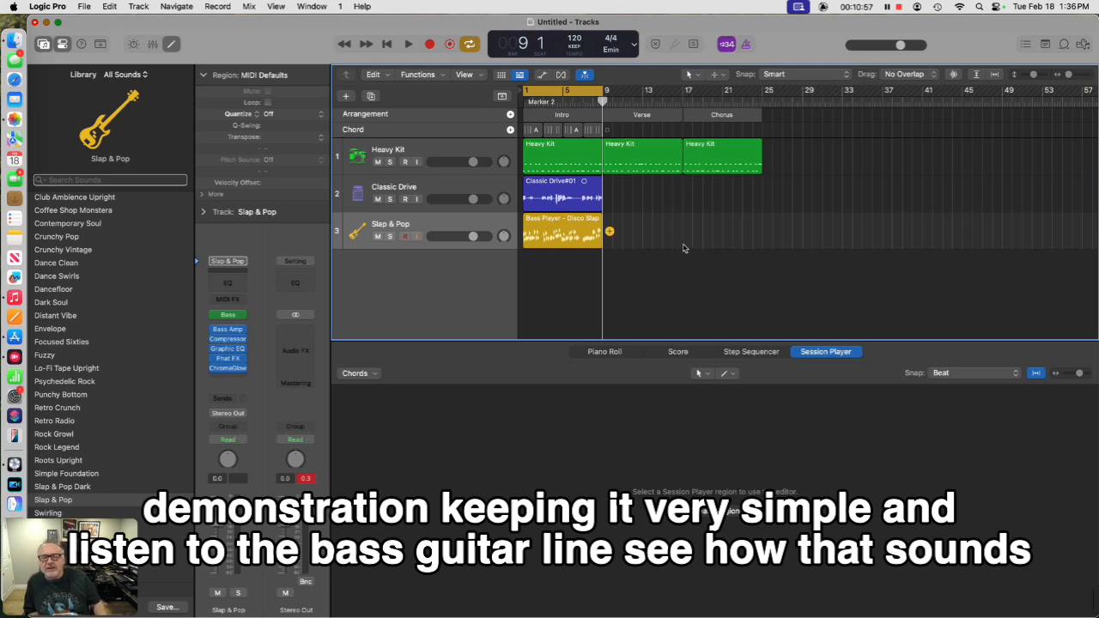
Audition the bass line over the Intro with all tracks, then with only Slap & Pop and Heavy Kit soloed, and clear both solos.
key(space)
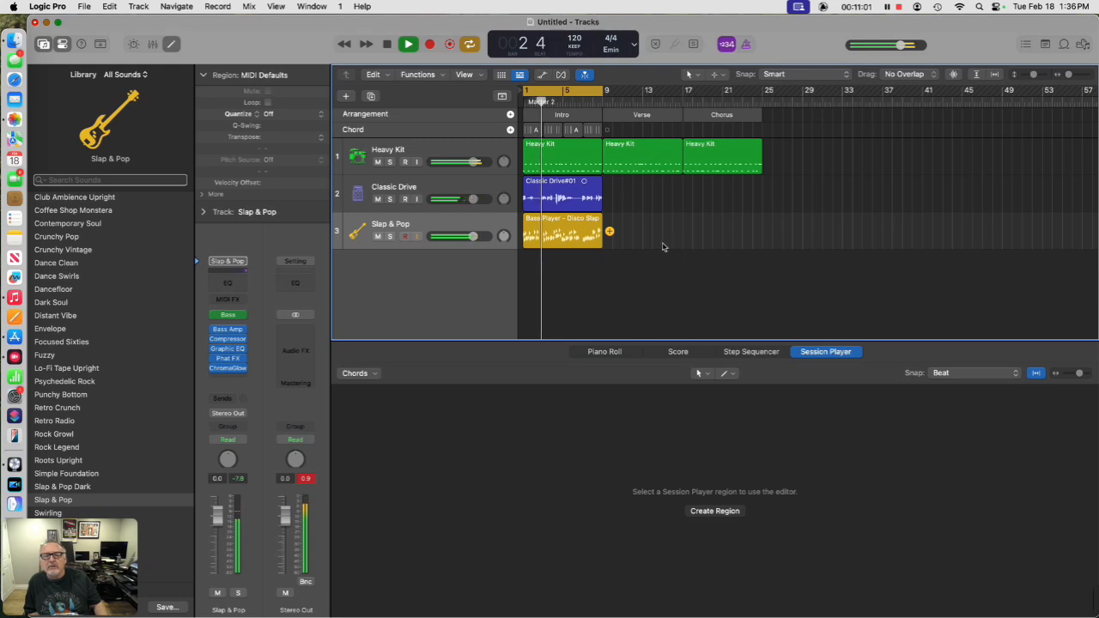
drag(1068, 75, 1073, 75)
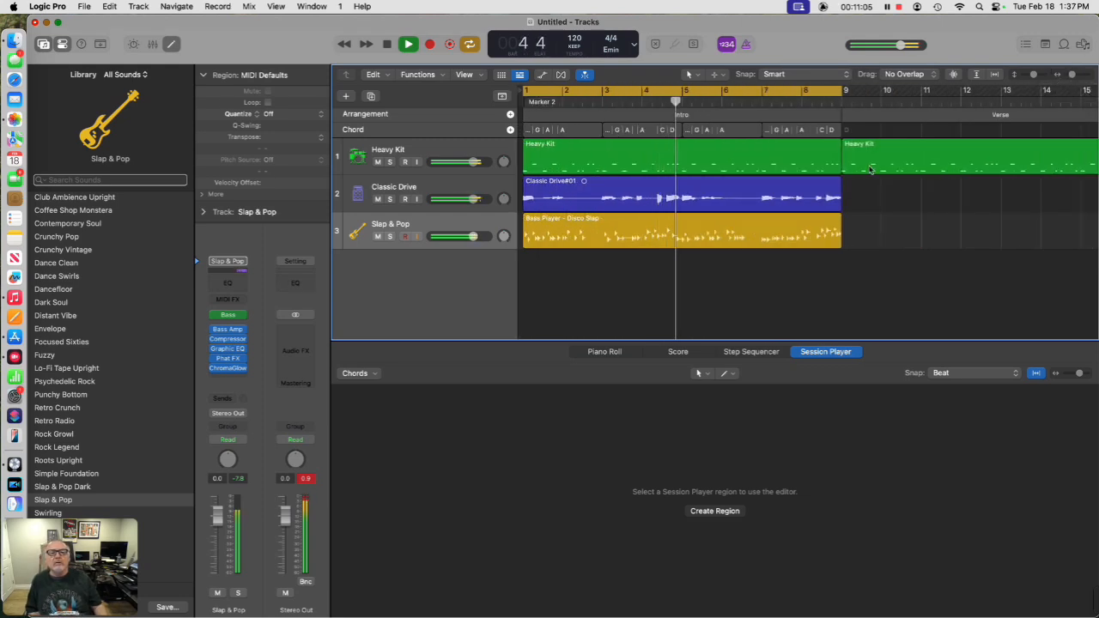
click(389, 237)
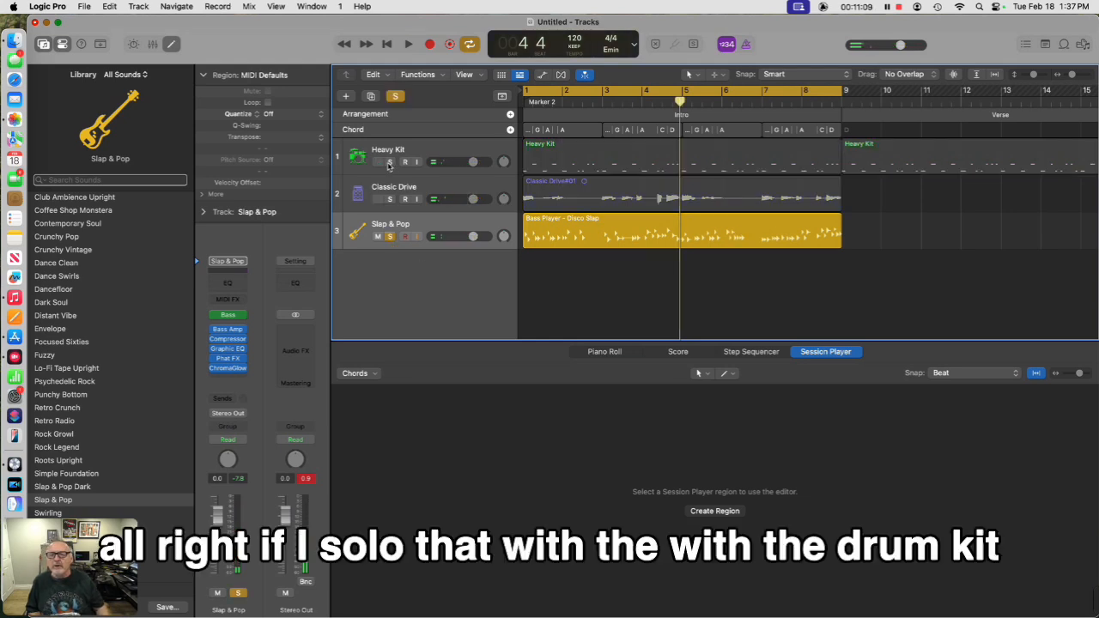
click(389, 162)
key(space)
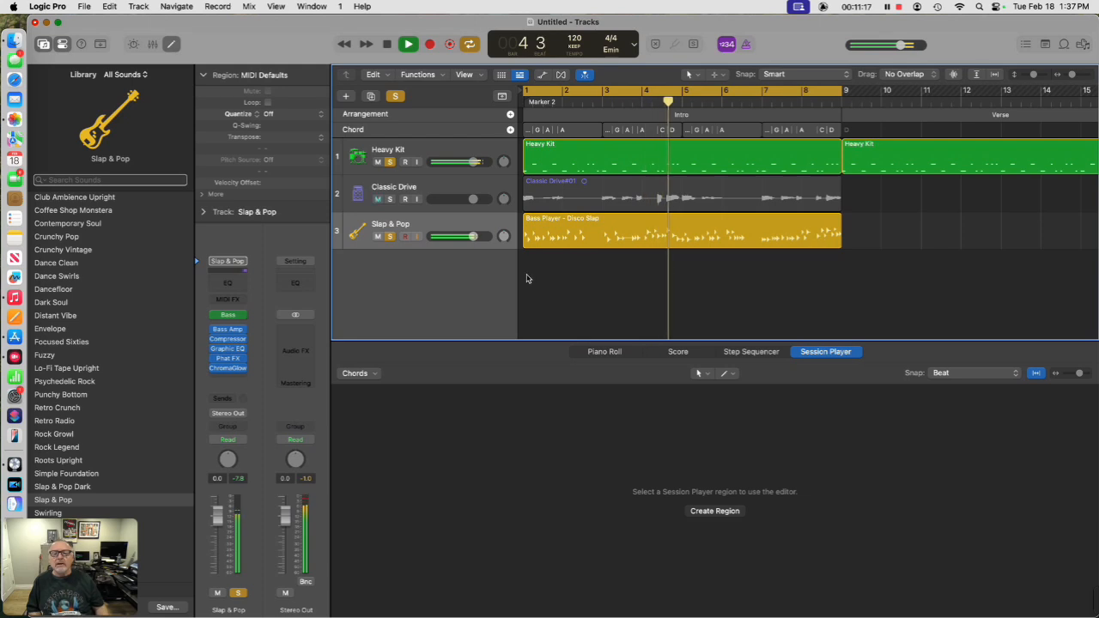
key(space)
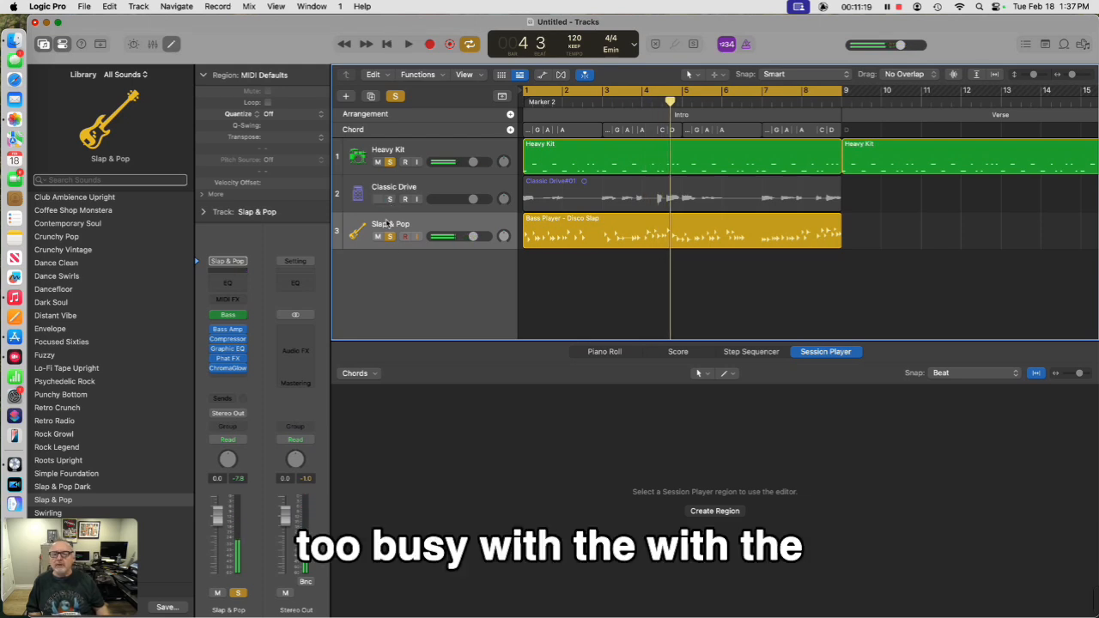
click(389, 236)
click(390, 162)
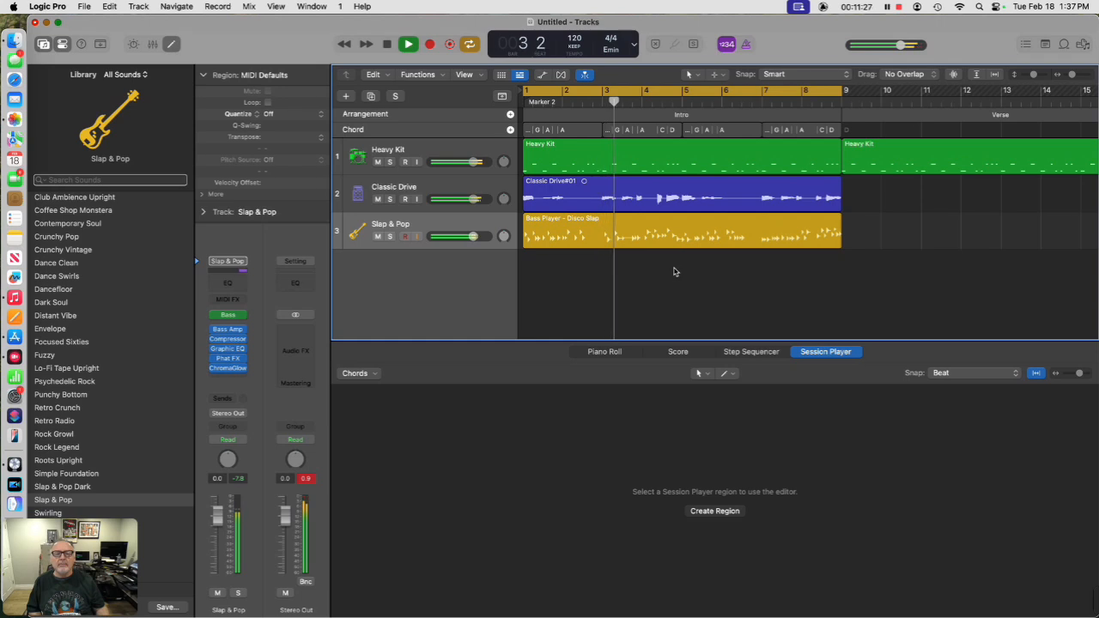
Try splitting the Disco Slap bass region at bar 3 and undo the split.
click(644, 232)
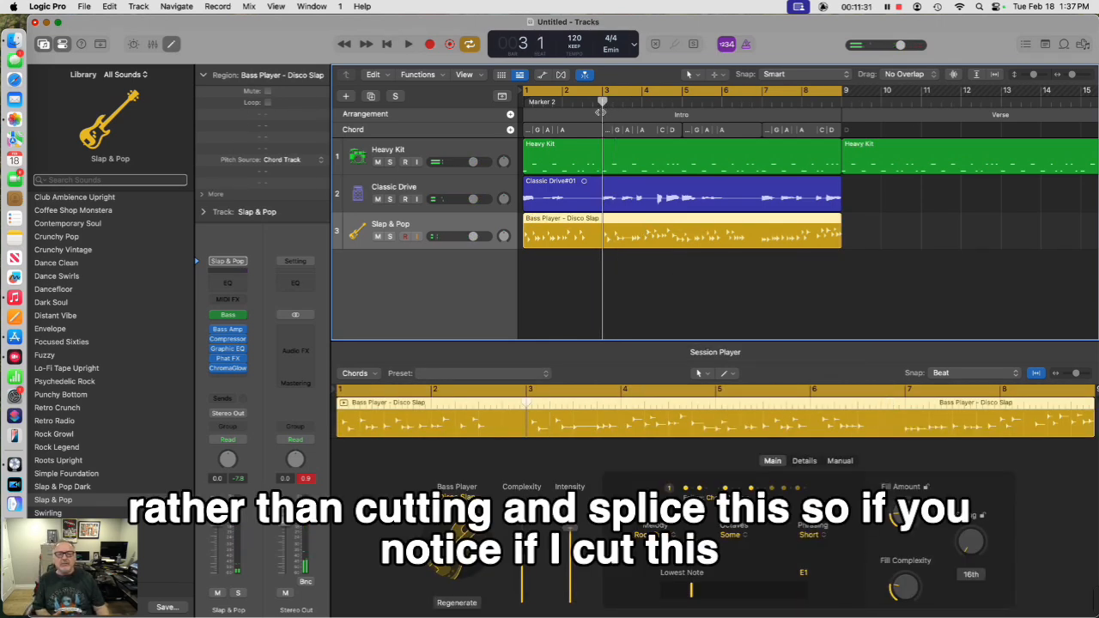
key(super+t)
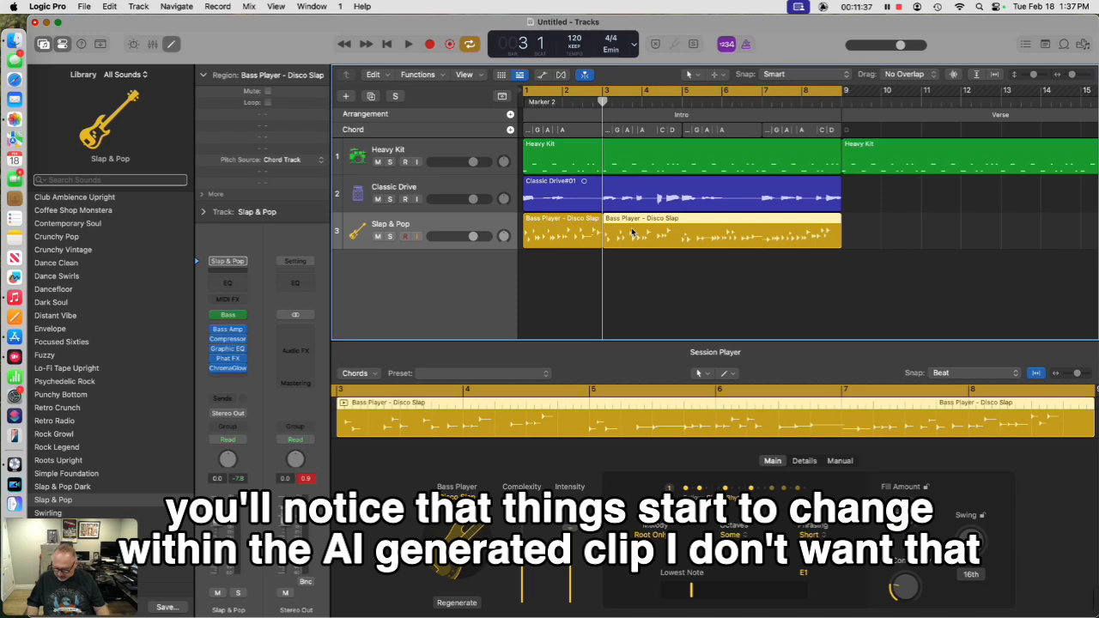
key(super+z)
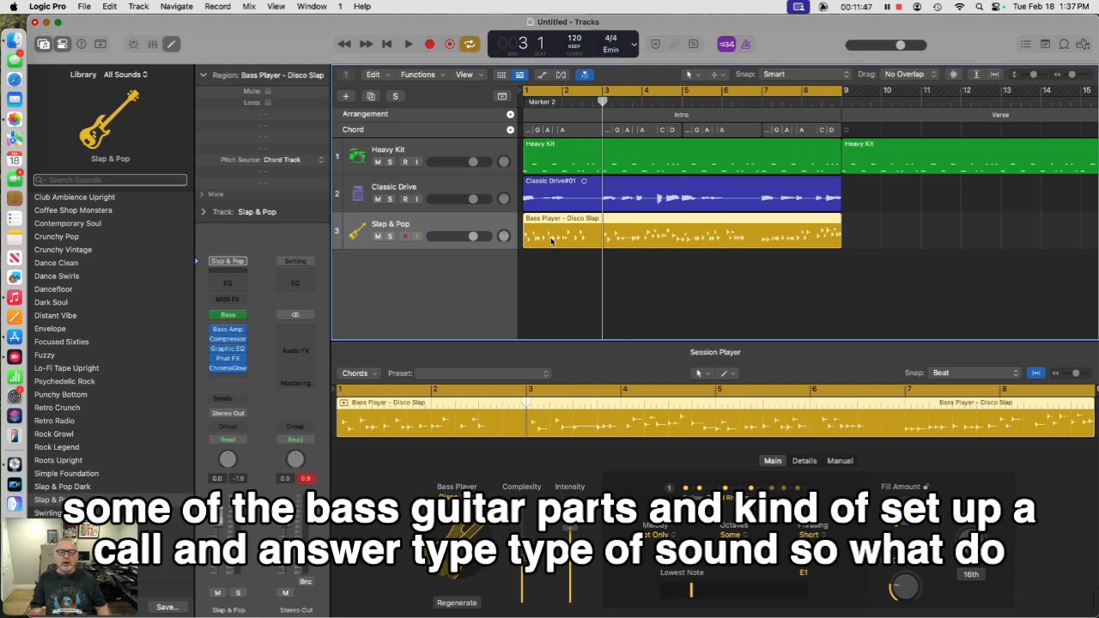
Convert the Disco Slap Session Player region to a MIDI region and play it briefly from bar 1.
ctrl+click(594, 221)
click(609, 223)
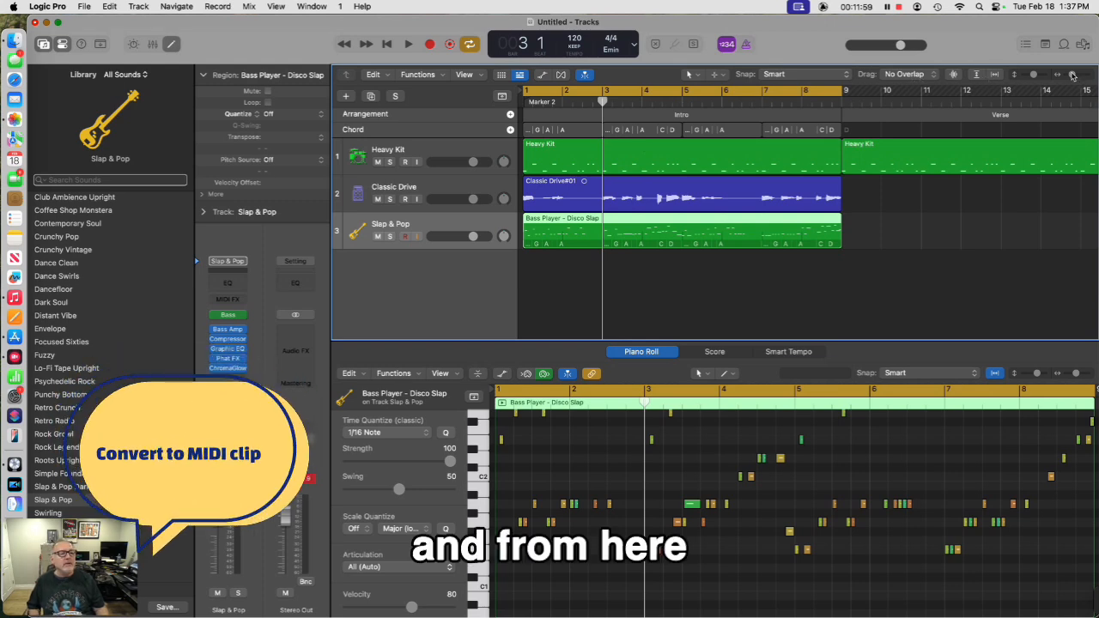
drag(1072, 76, 1075, 75)
key(Return)
key(space)
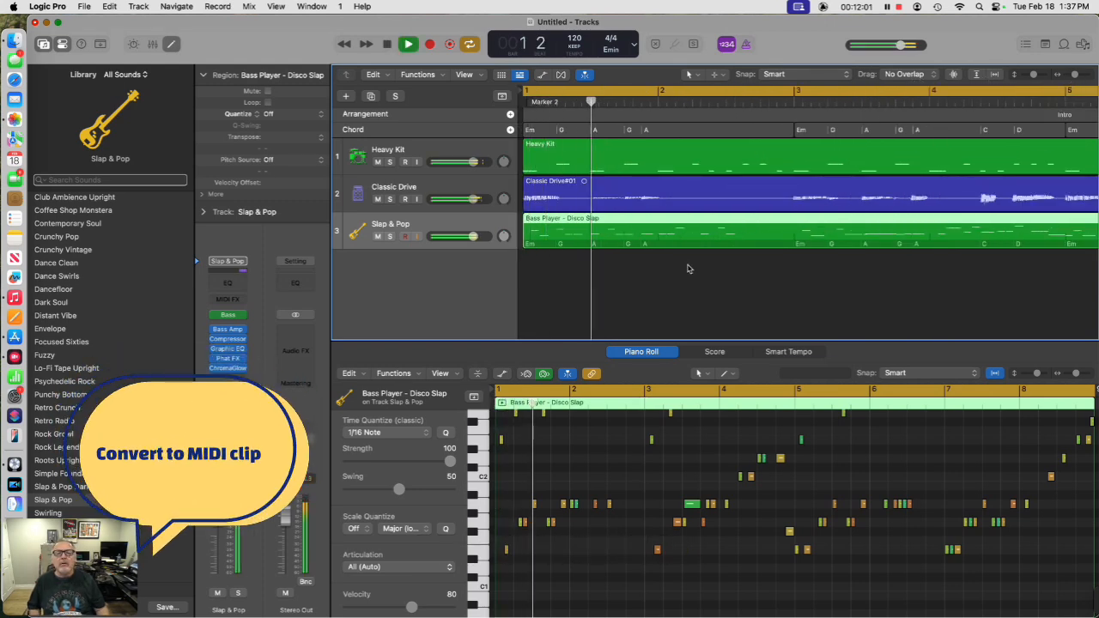
key(space)
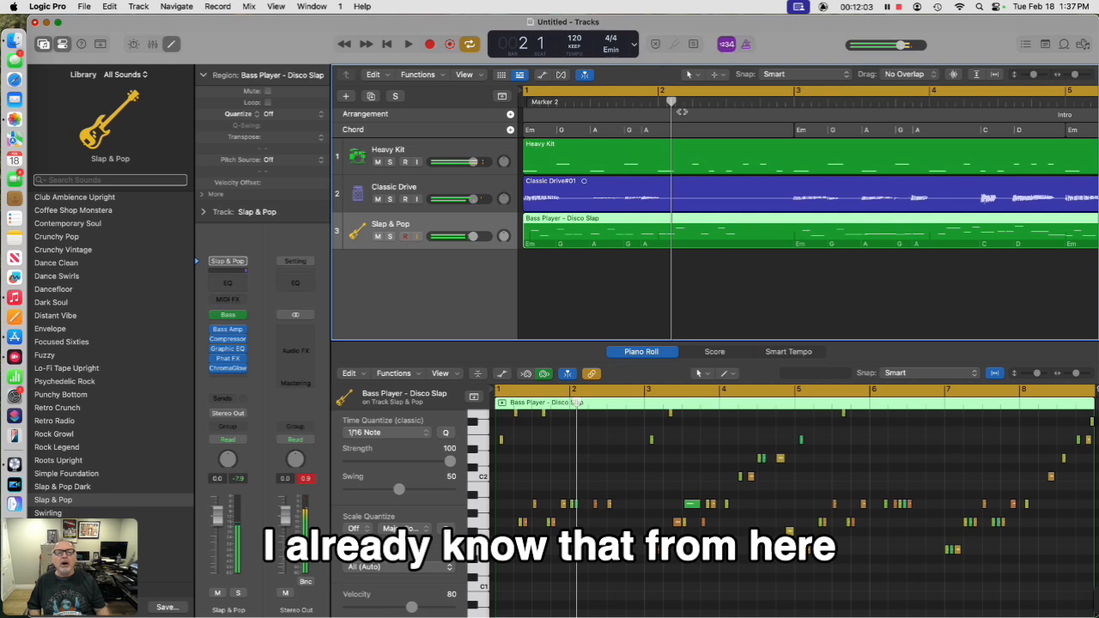
Delete the bass notes in bar 1 except the pickup just before bar 2, and play the result from bar 2.
drag(670, 101, 659, 103)
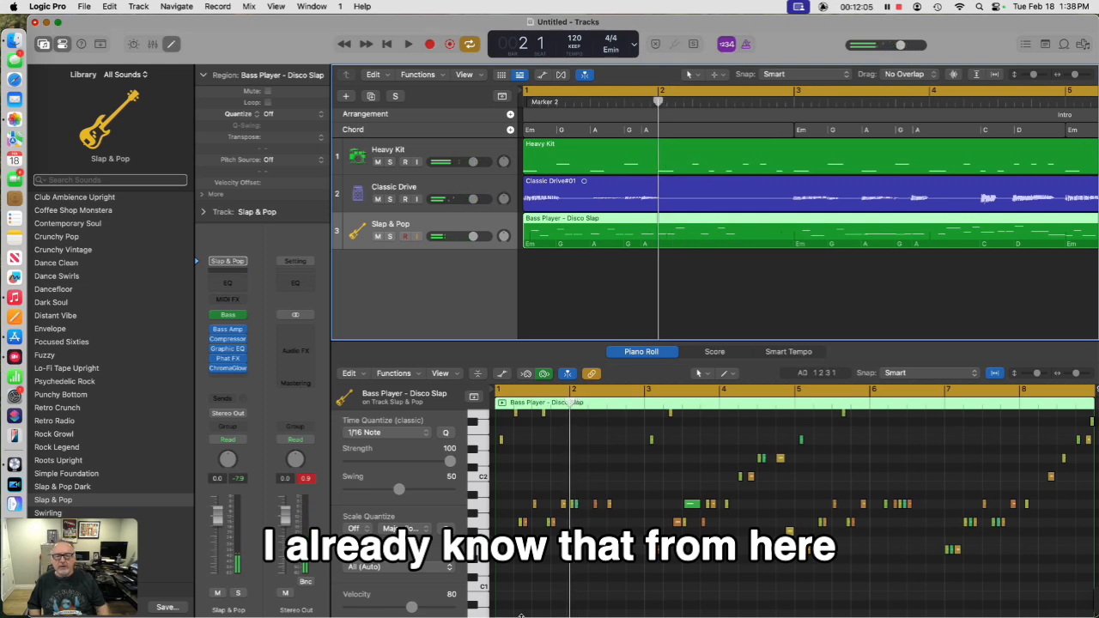
drag(540, 578, 497, 421)
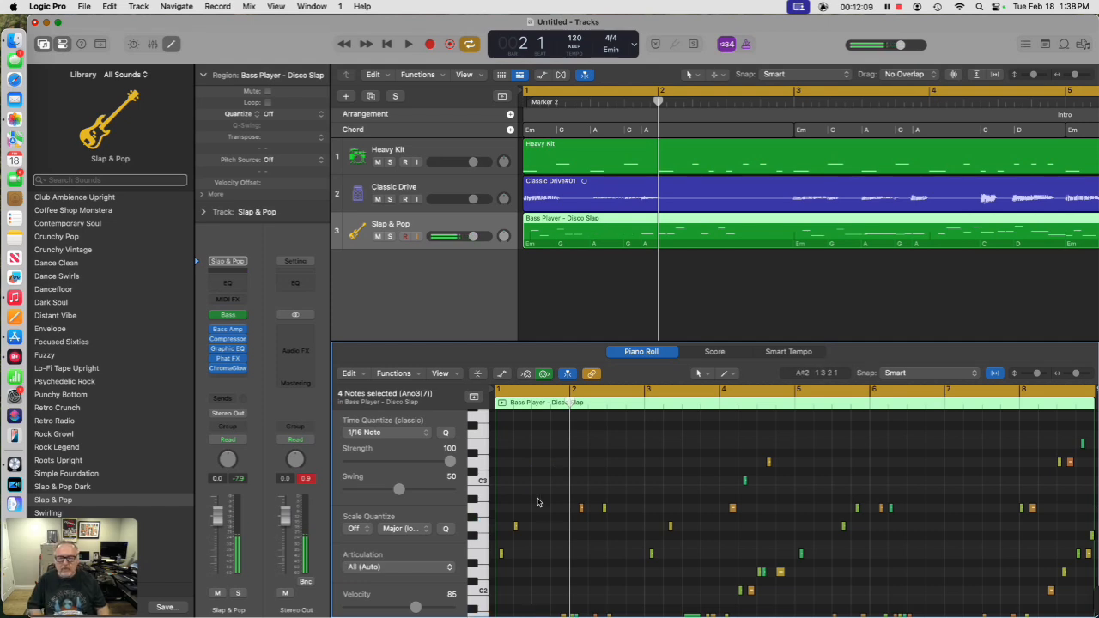
scroll(550, 541, down, 5)
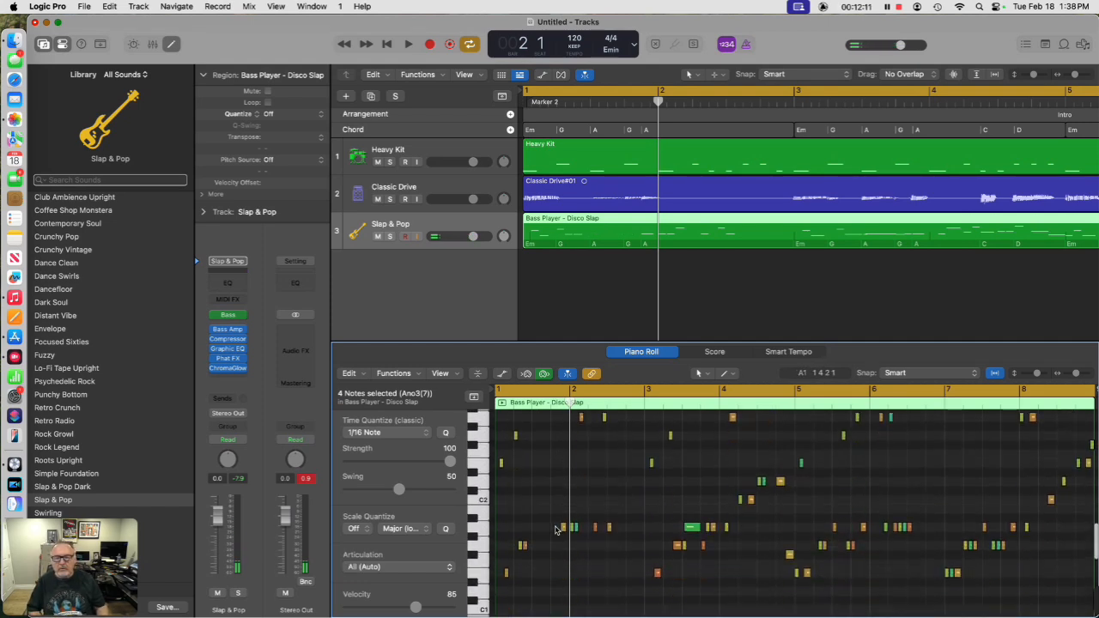
scroll(526, 546, down, 1)
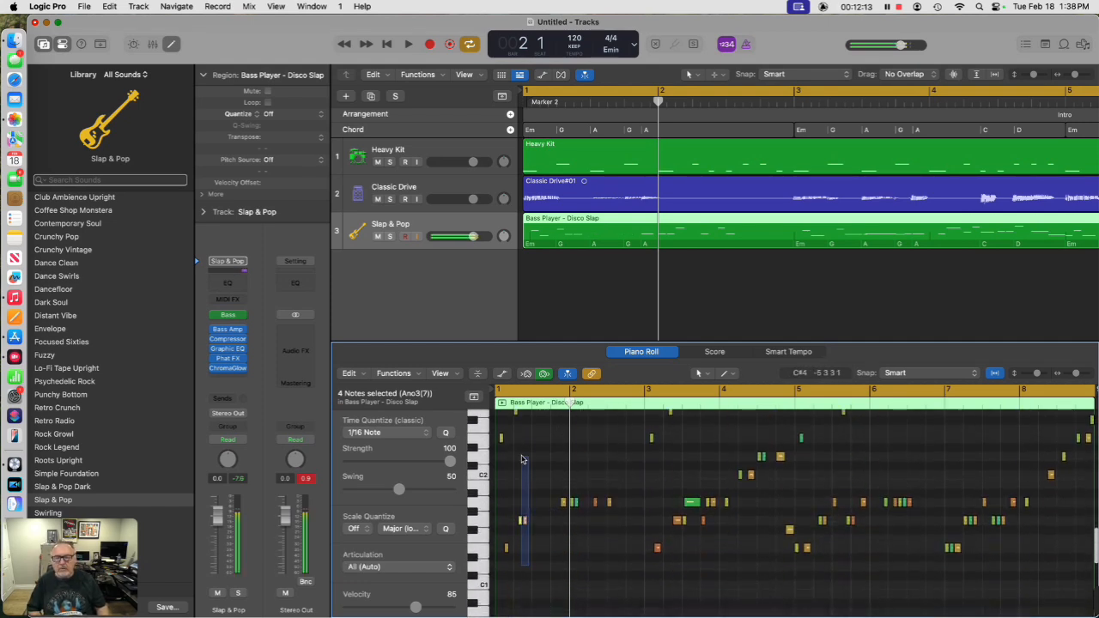
drag(507, 420, 506, 420)
key(Delete)
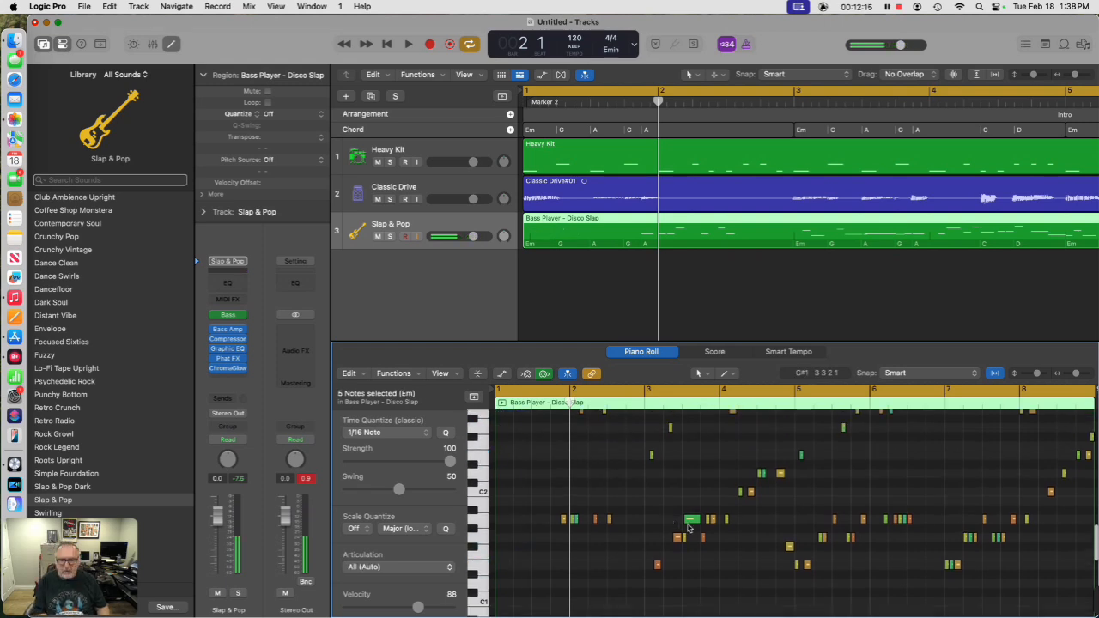
key(space)
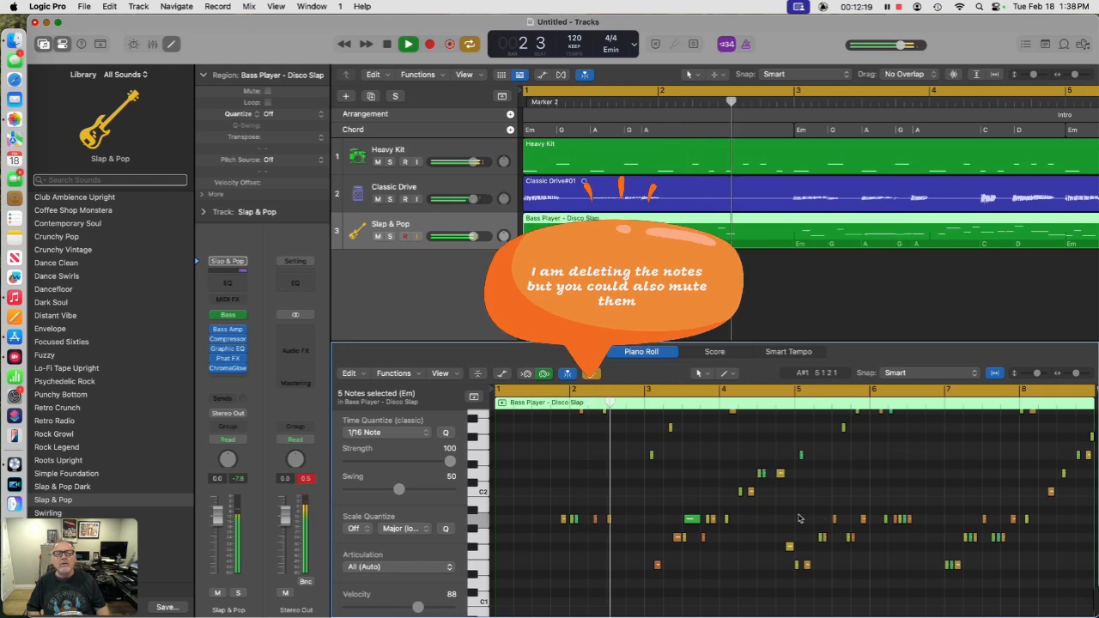
key(space)
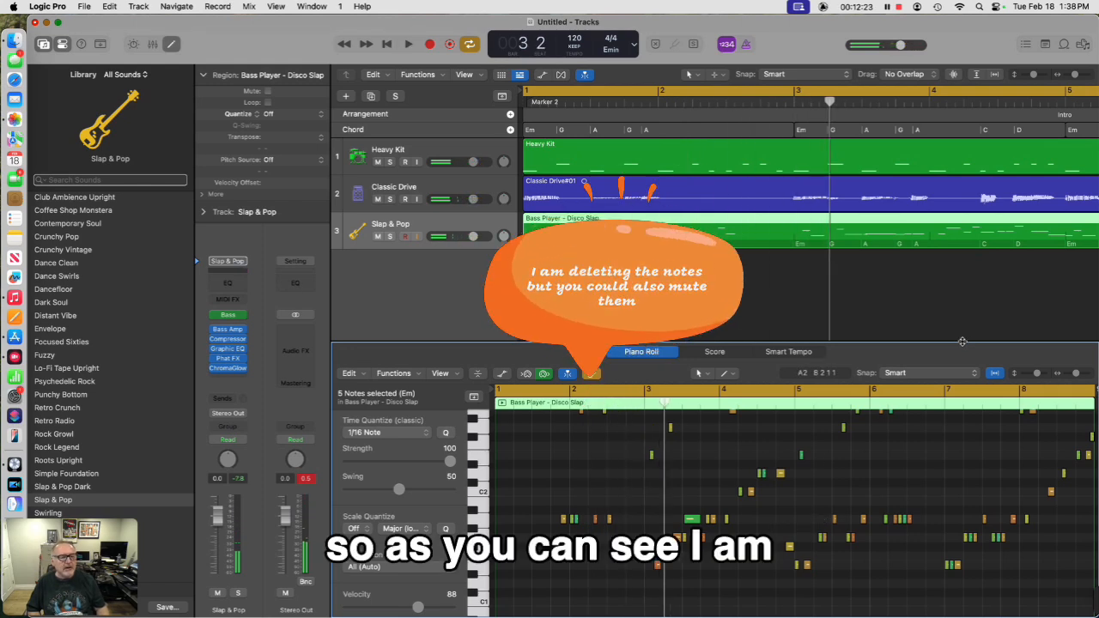
Enlarge the Piano Roll and delete all bass notes in bar 3, playing the passage between the two deletions.
drag(962, 341, 962, 219)
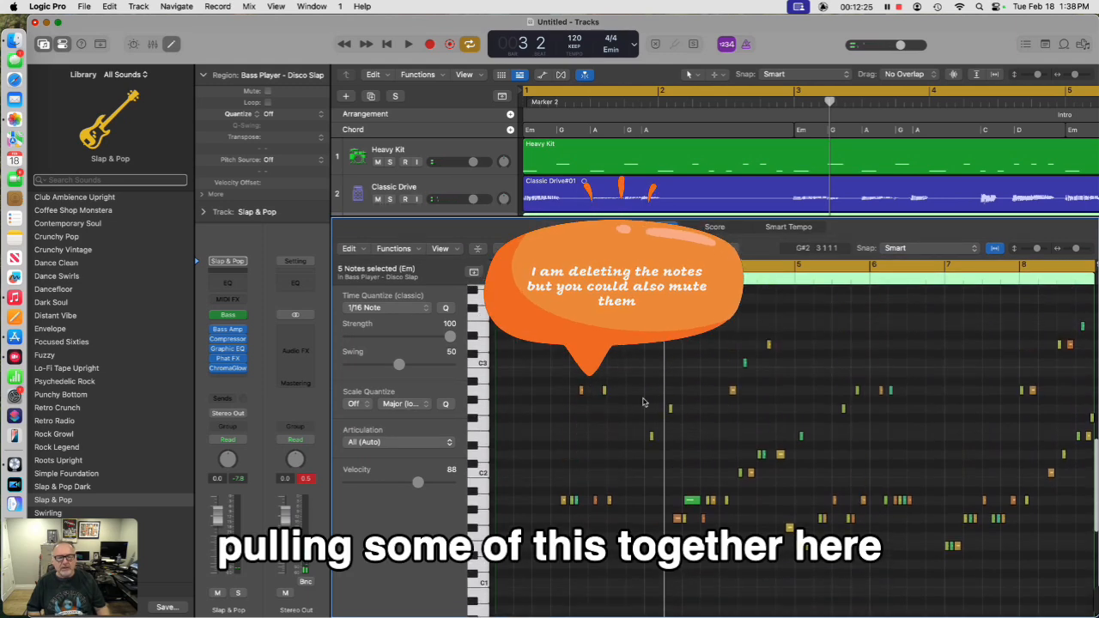
drag(729, 386, 672, 591)
key(Delete)
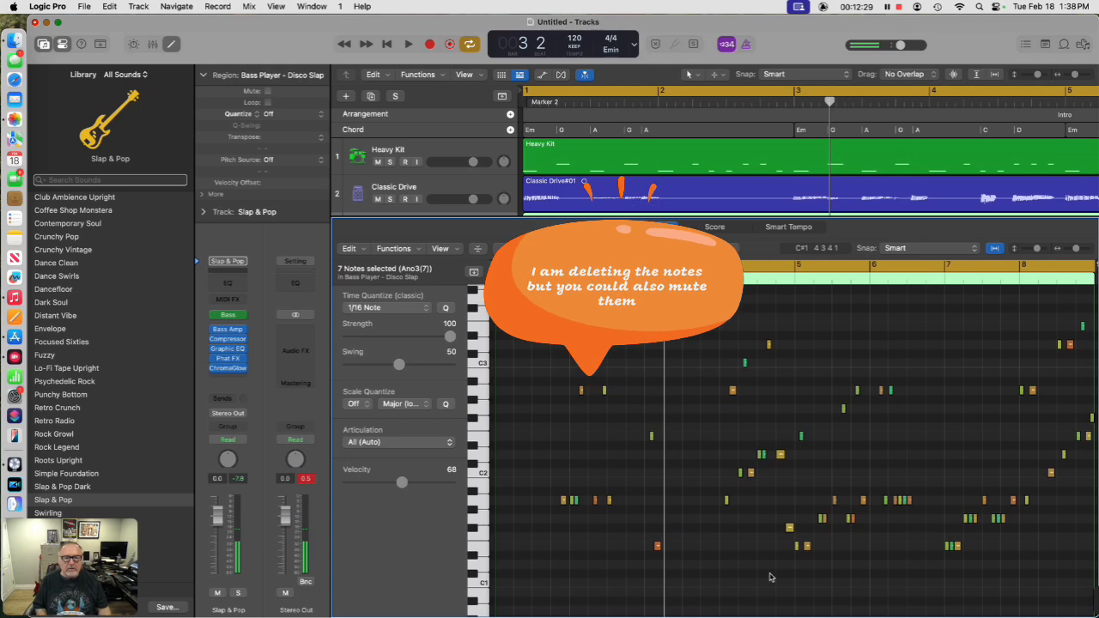
key(space)
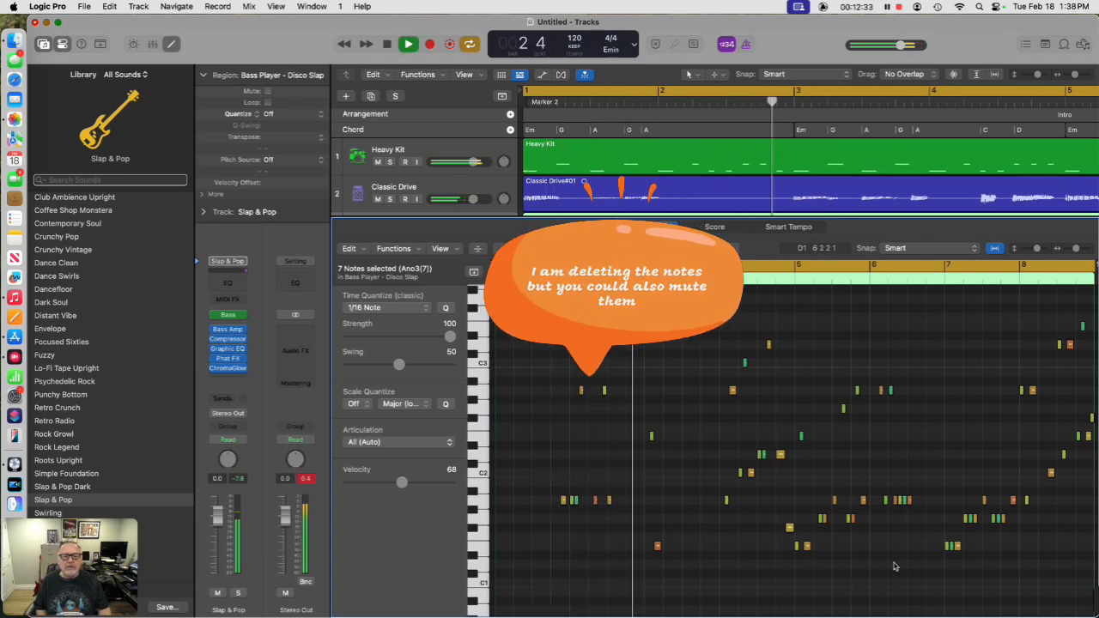
key(space)
drag(629, 406, 696, 560)
key(Delete)
Play the thinned bass line up to bar 5, including one pass from bar 1.
key(space)
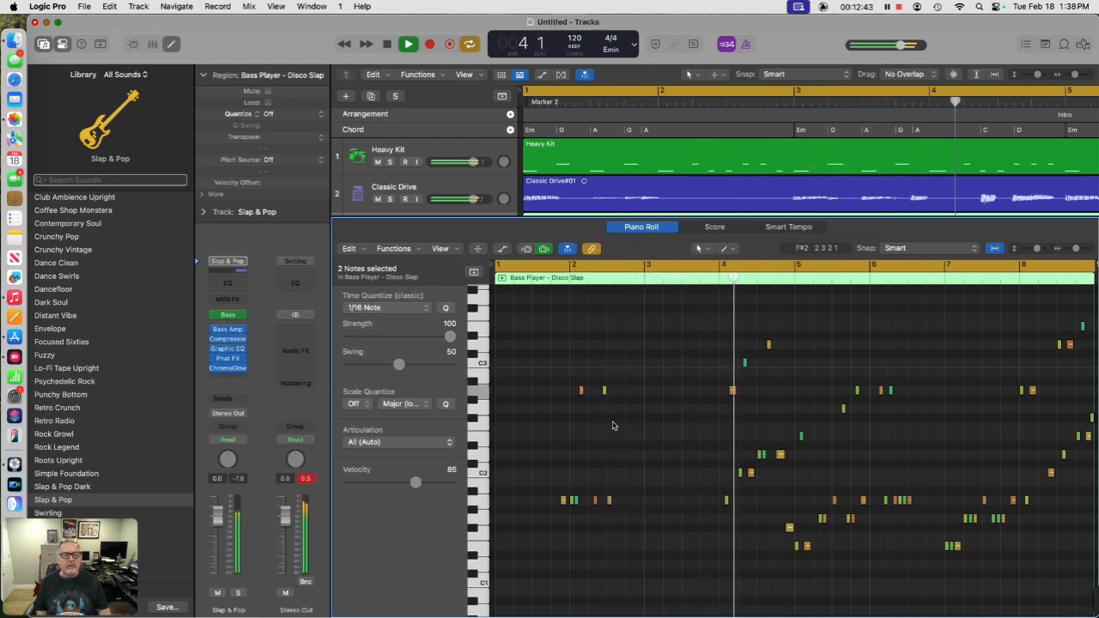
key(space)
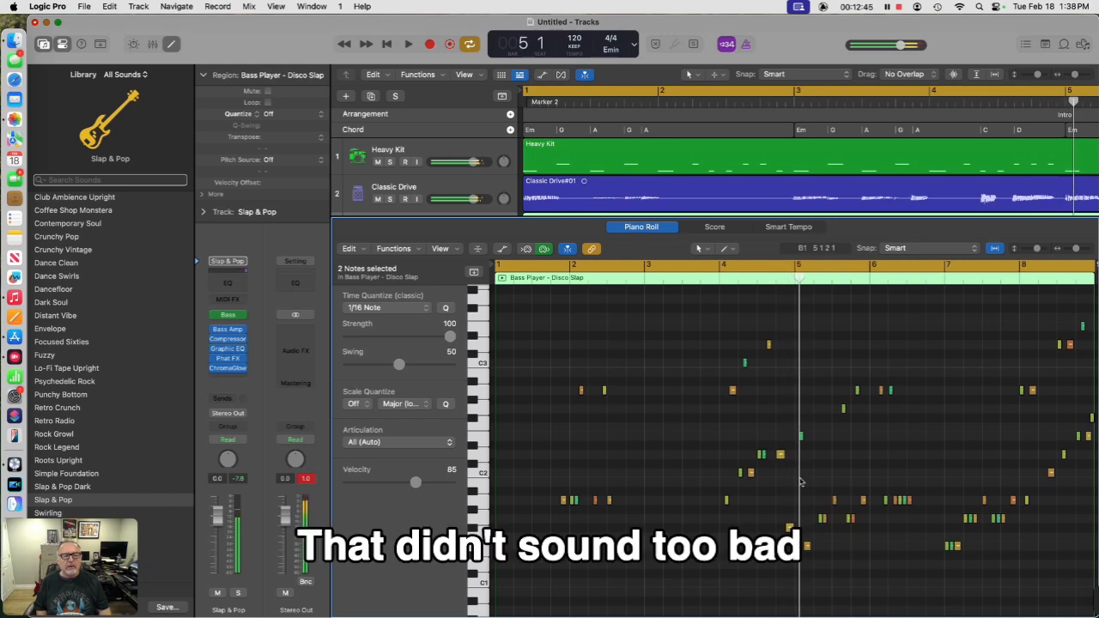
key(Return)
key(space)
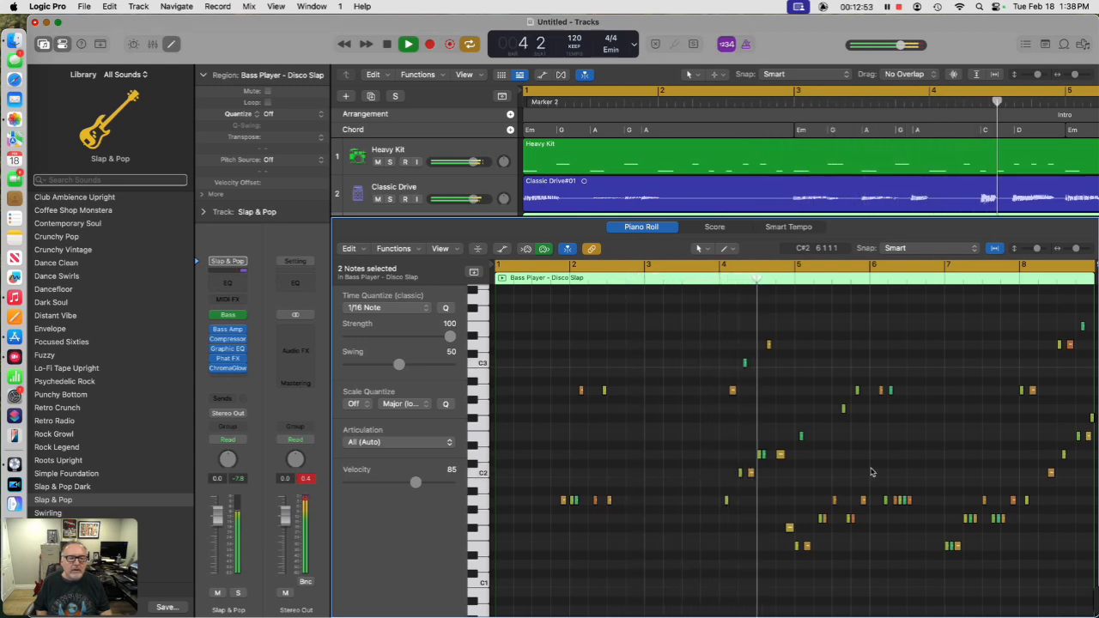
key(space)
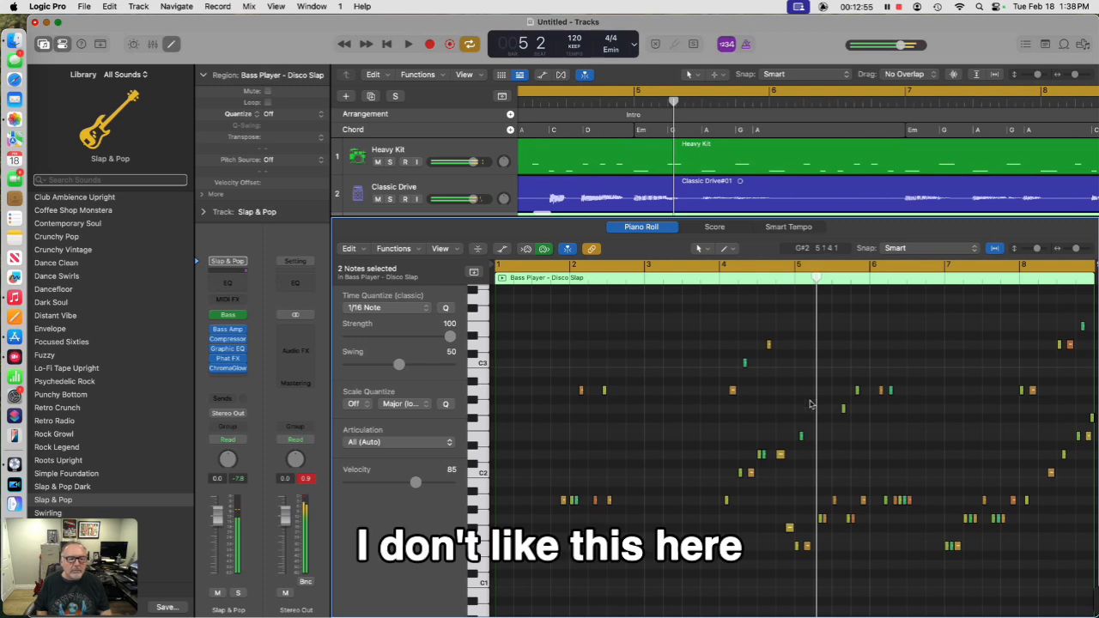
Delete the bass notes in bar 5 except the low E at its start and the pickup into bar 6.
drag(791, 400, 815, 421)
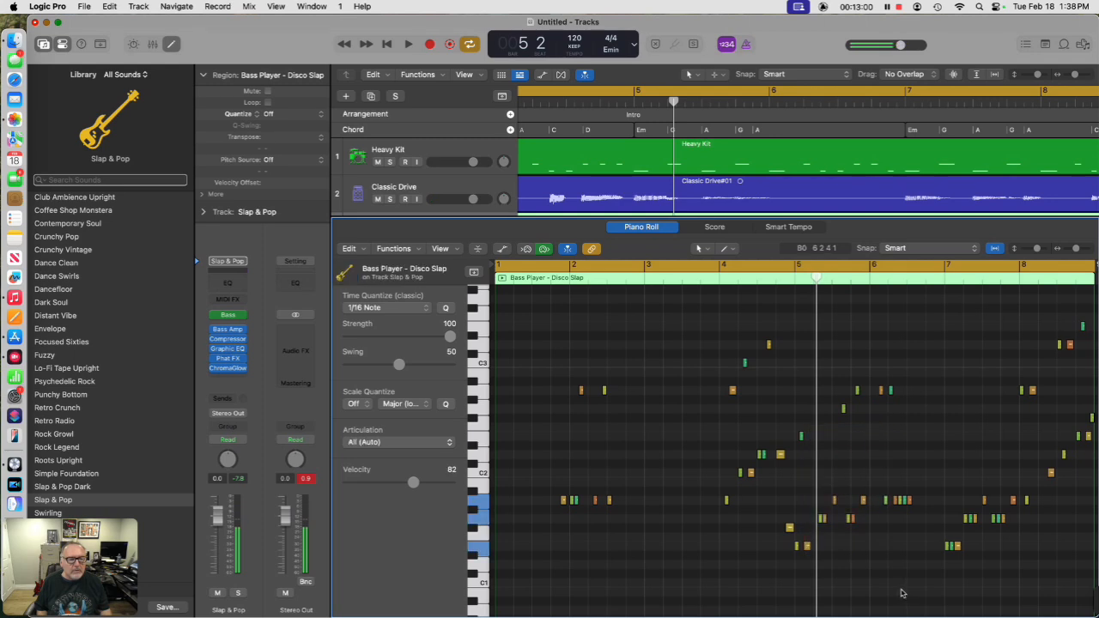
click(800, 437)
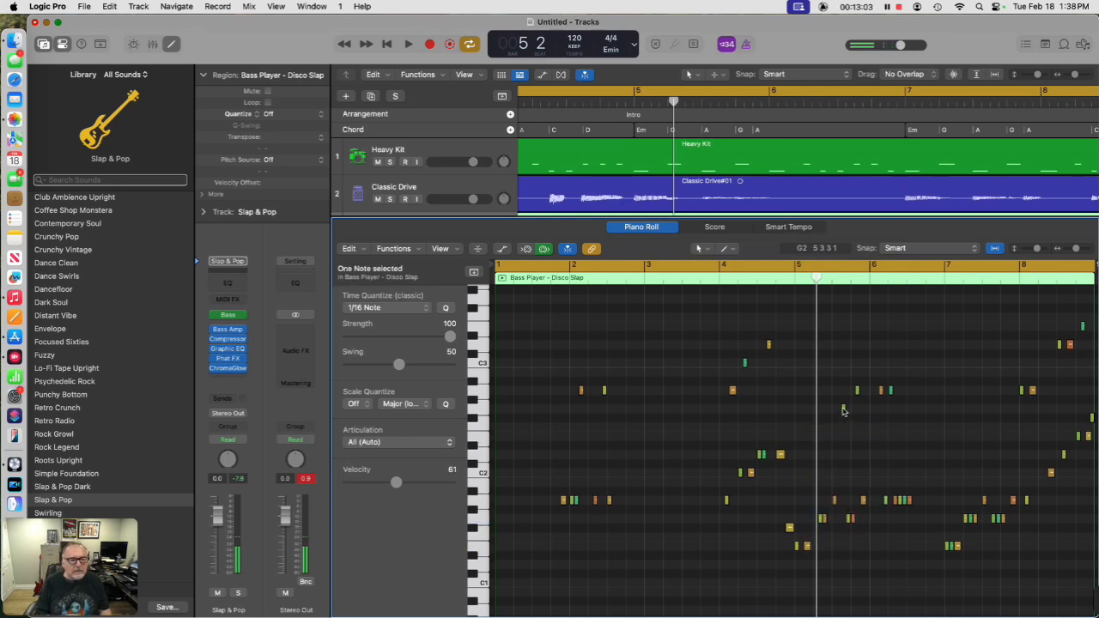
drag(848, 550, 818, 495)
drag(870, 534, 830, 501)
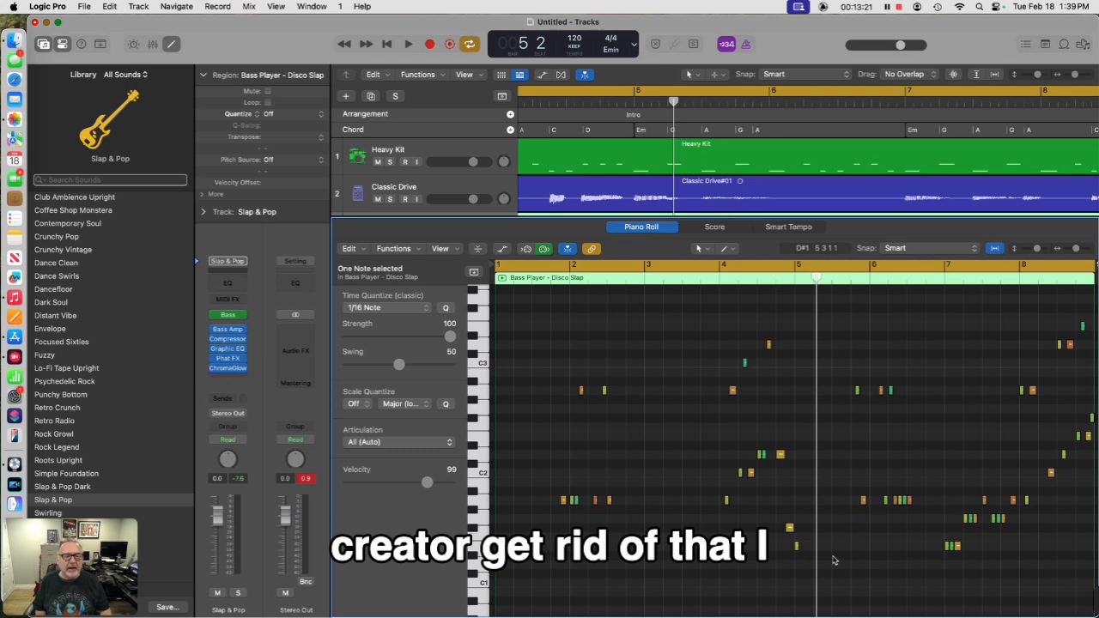
Delete the bass notes in bar 7 except the pickup into bar 8, and play the song from the start into bar 8.
key(space)
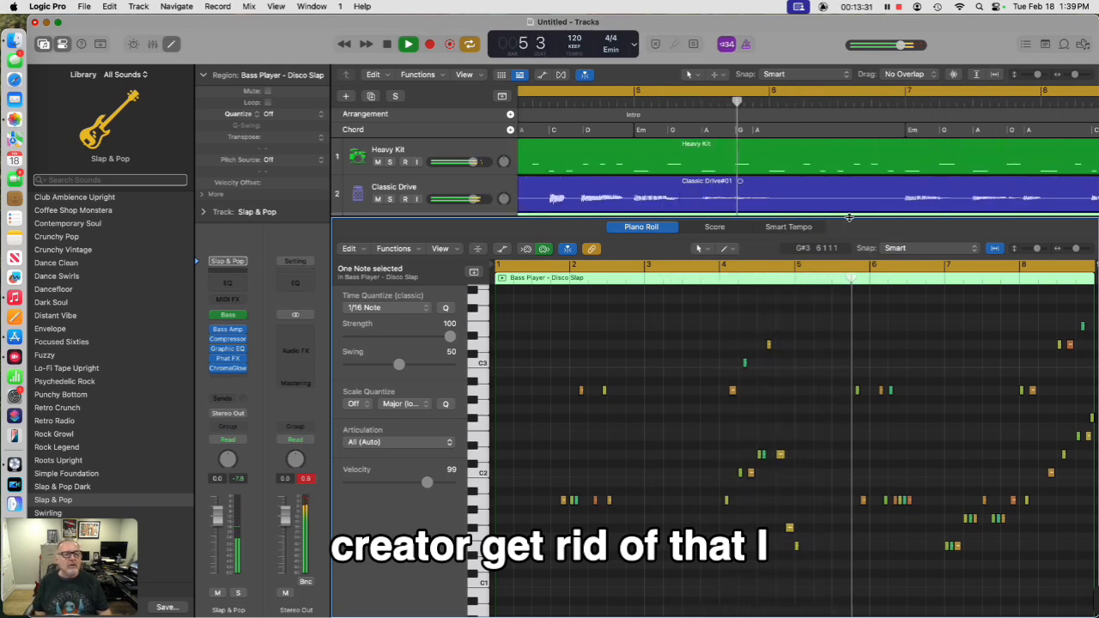
drag(1075, 248, 1075, 250)
key(space)
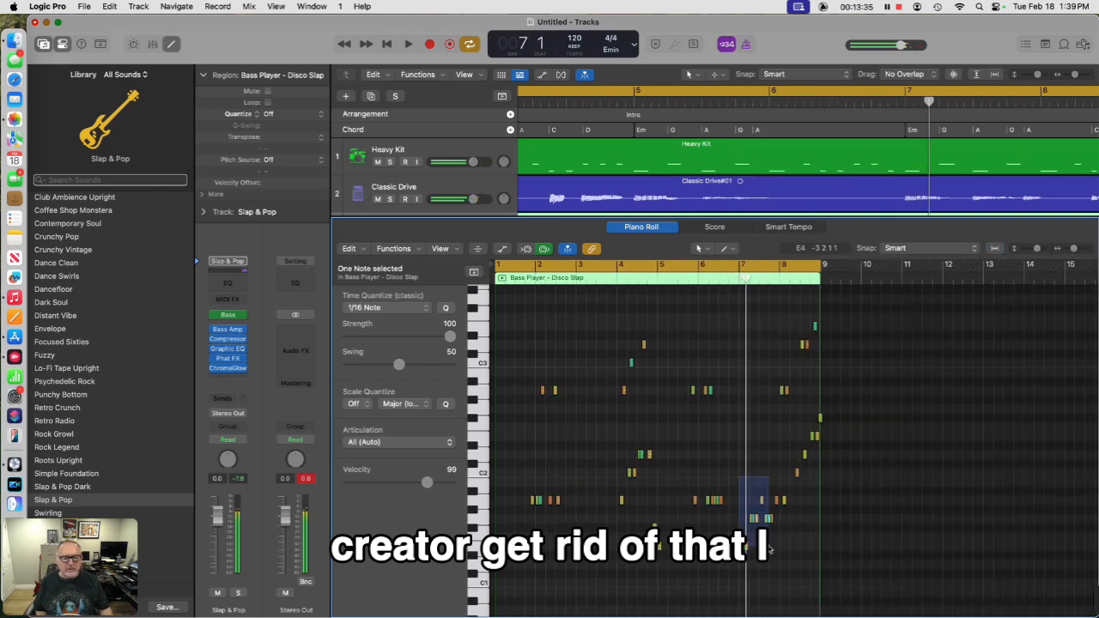
drag(771, 559, 777, 563)
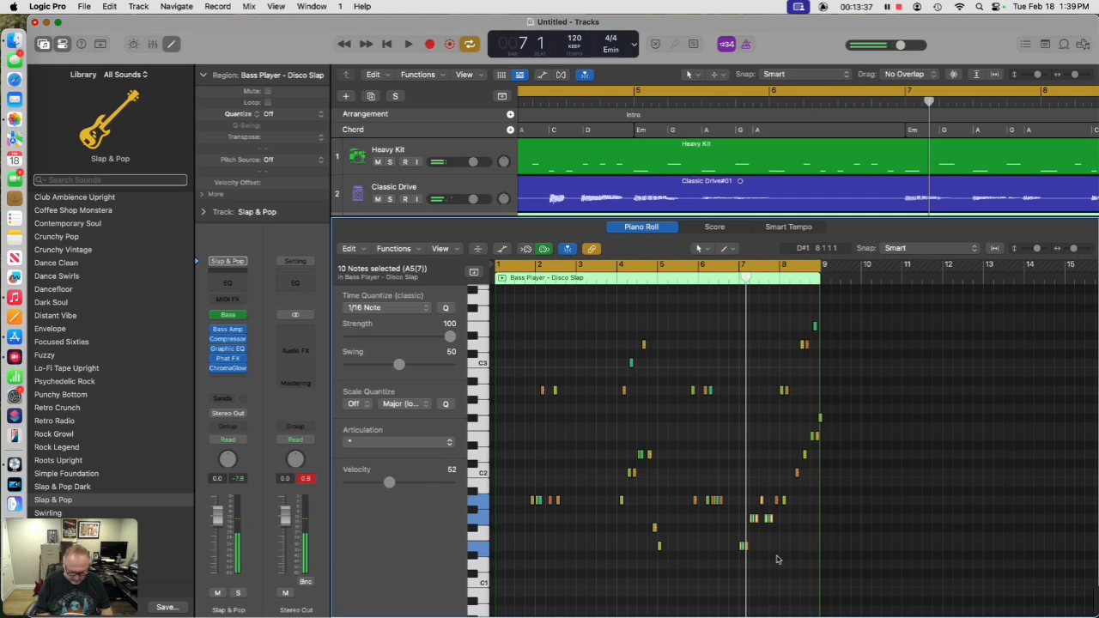
key(Return)
key(space)
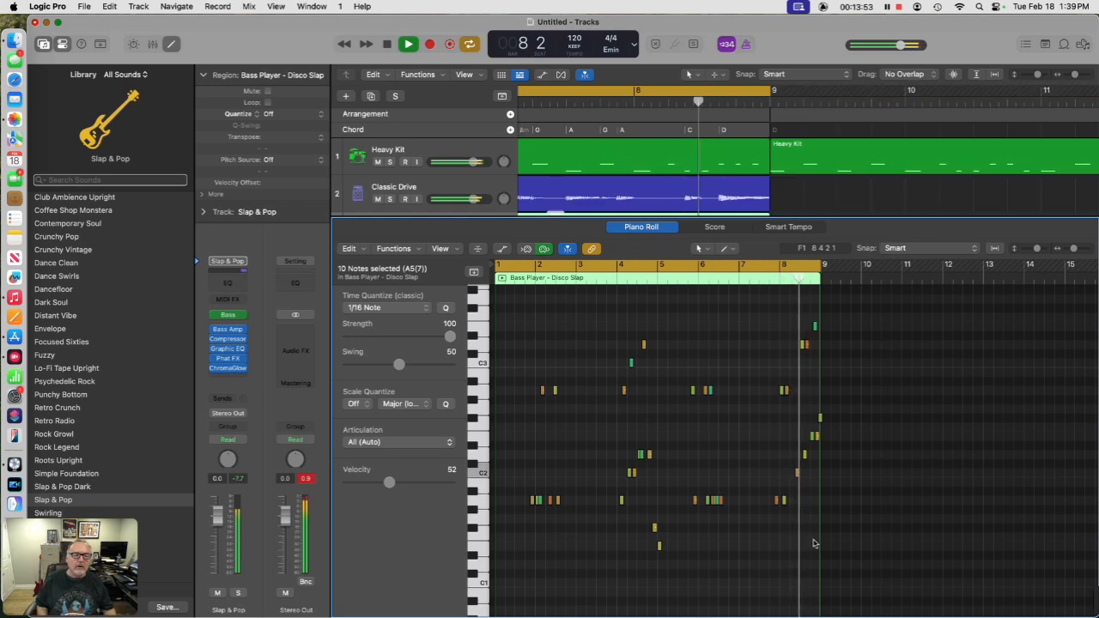
key(space)
Delete the three highest bass notes near the end of bar 8 and play the ending.
drag(792, 314, 821, 363)
key(BackSpace)
key(space)
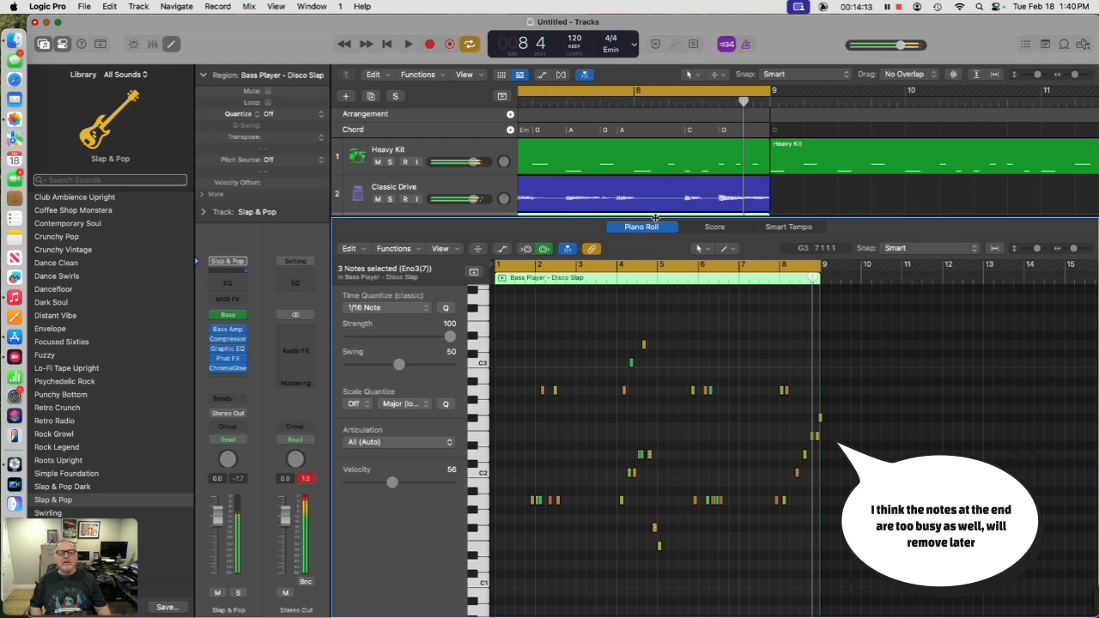
key(space)
Close the Piano Roll, move the Classic Drive track below Slap & Pop and return the playhead to bar 1.
key(e)
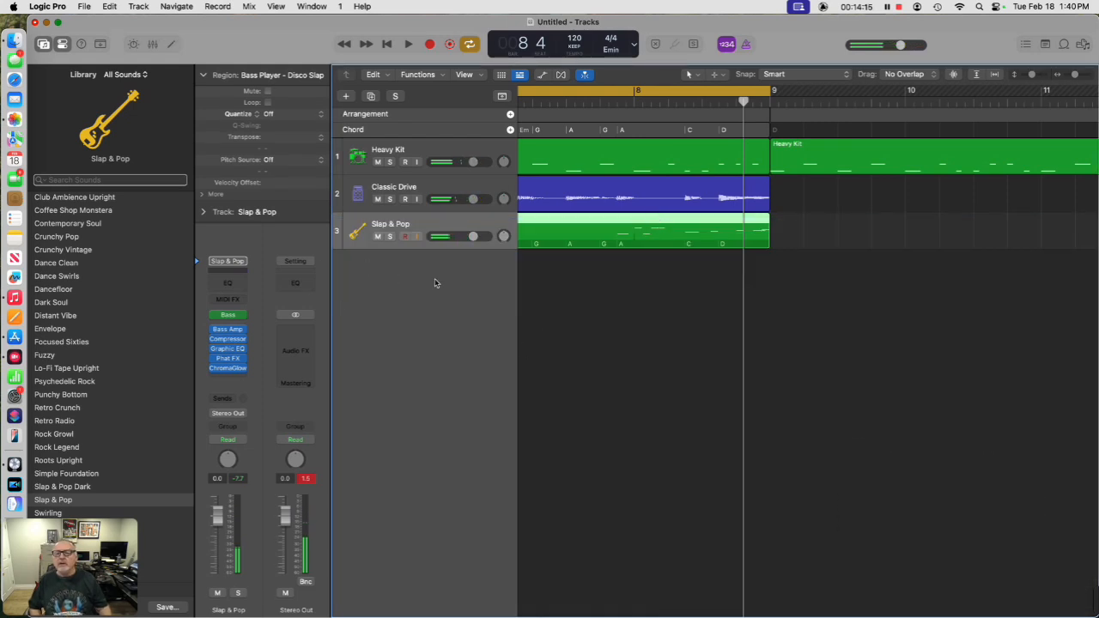
drag(447, 194, 483, 271)
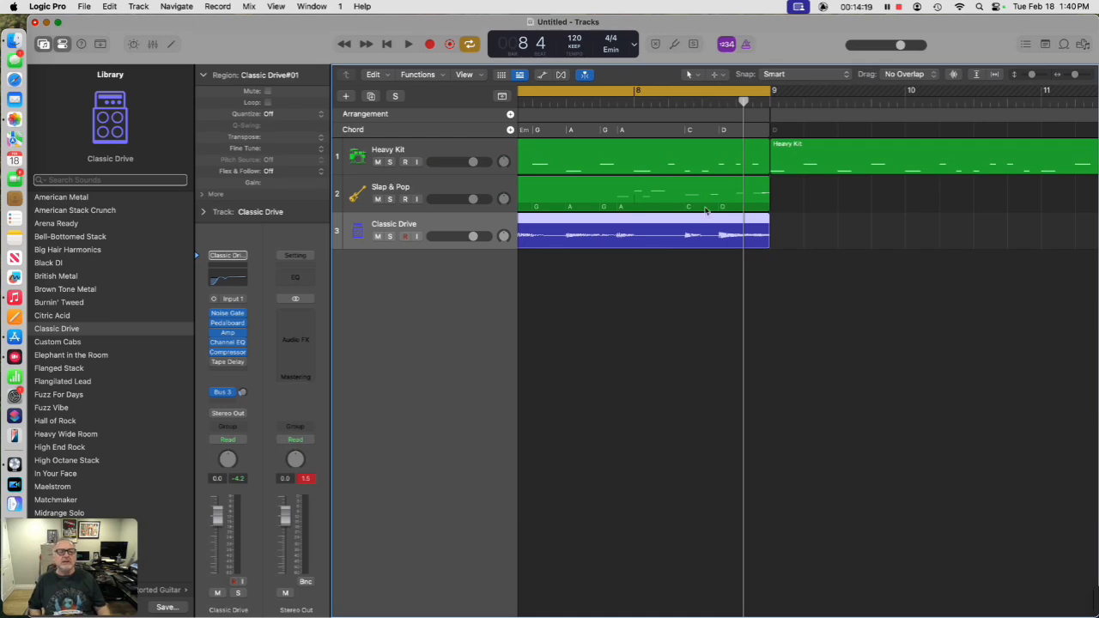
scroll(704, 210, right, 5)
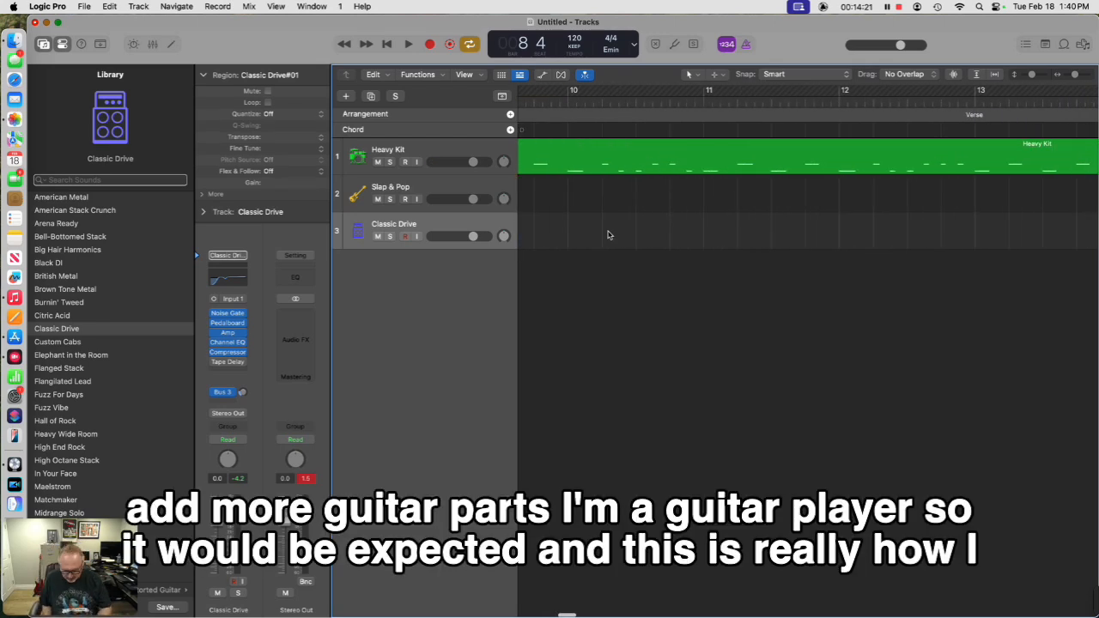
key(Return)
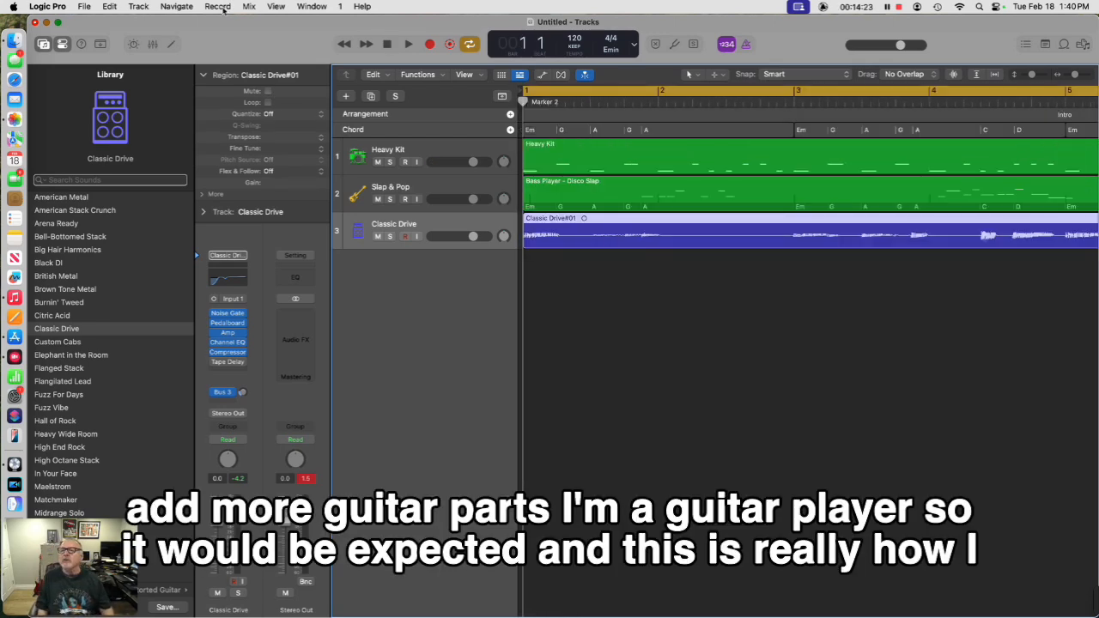
click(146, 9)
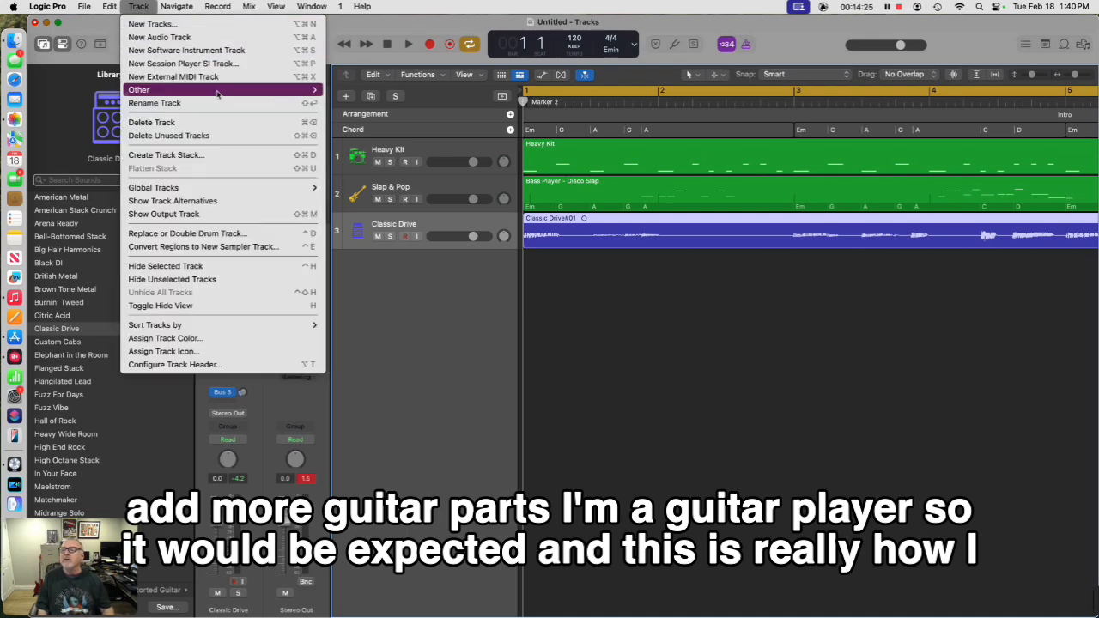
mouse_move(226, 188)
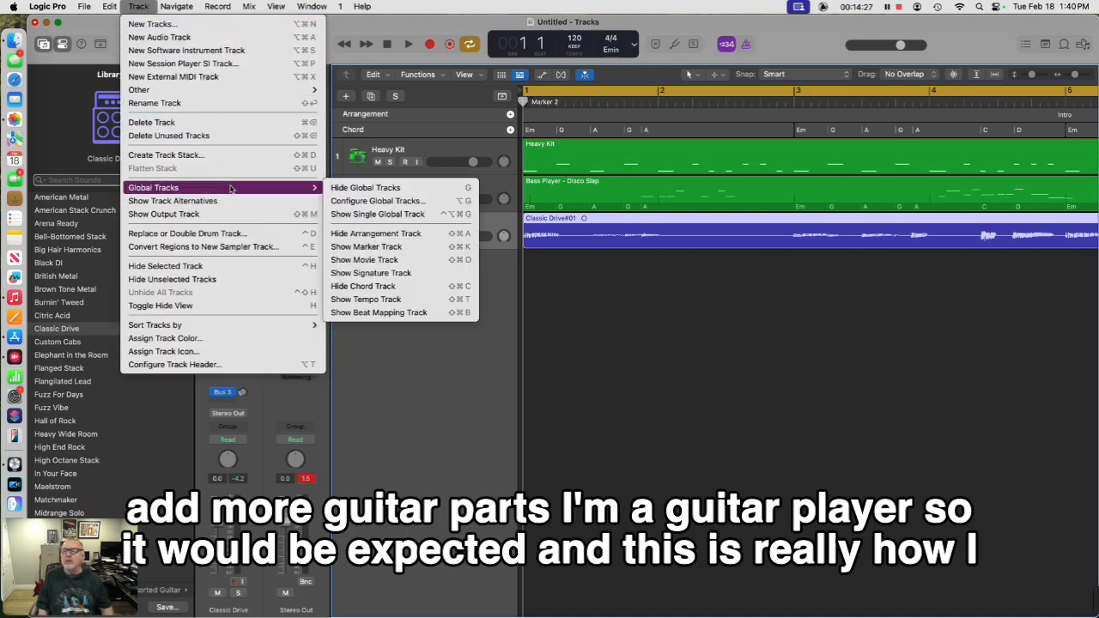
click(602, 351)
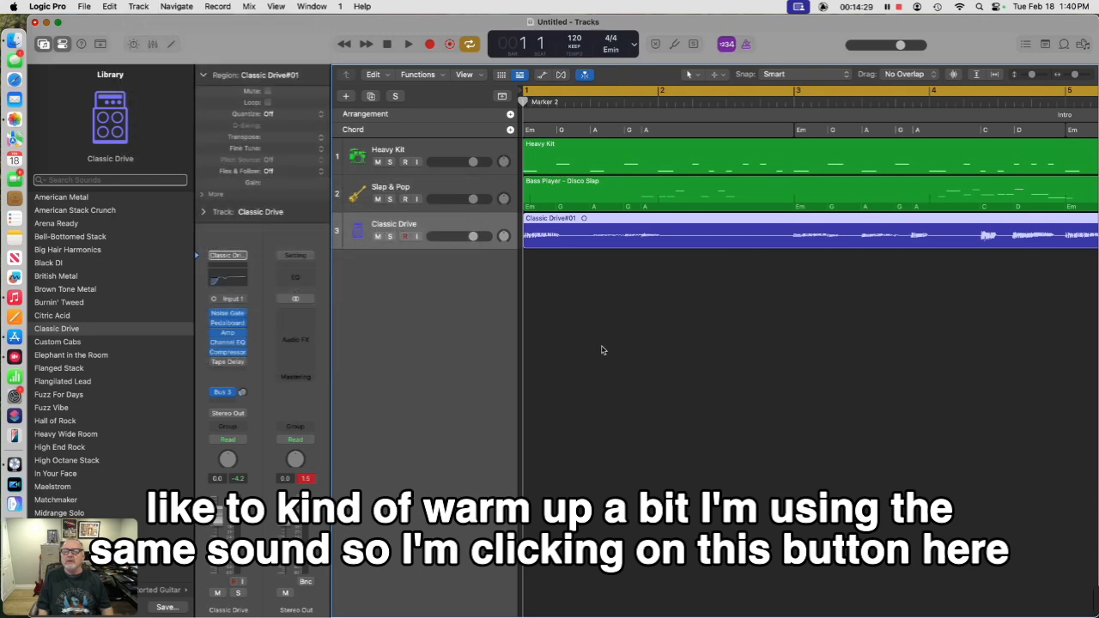
Duplicate the Classic Drive track with its sound and pan the new track to -9.
click(371, 99)
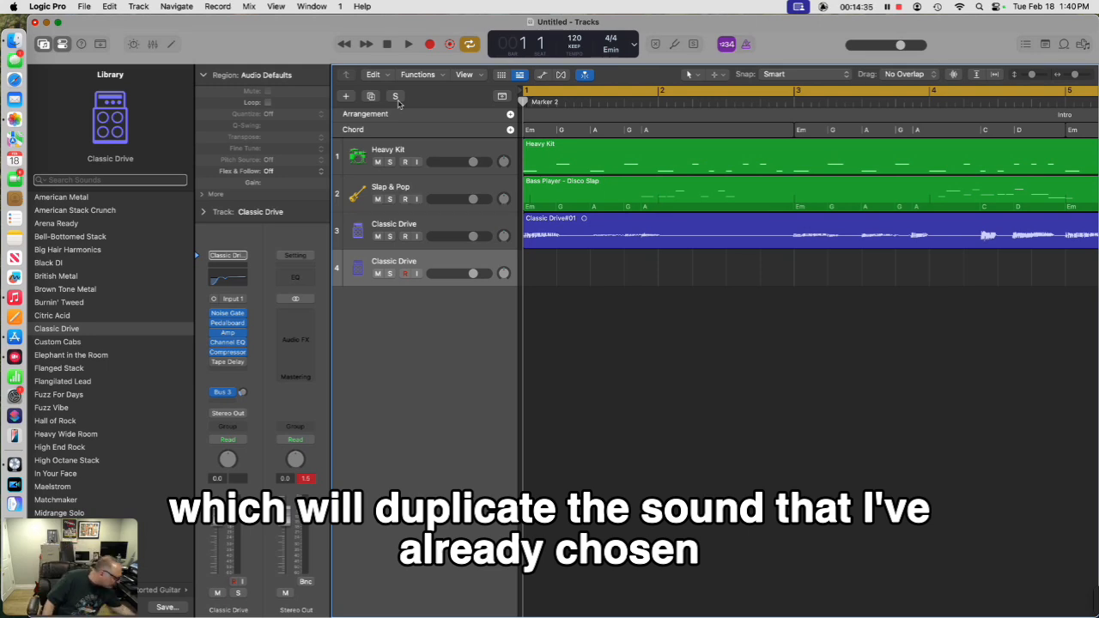
drag(502, 269, 498, 278)
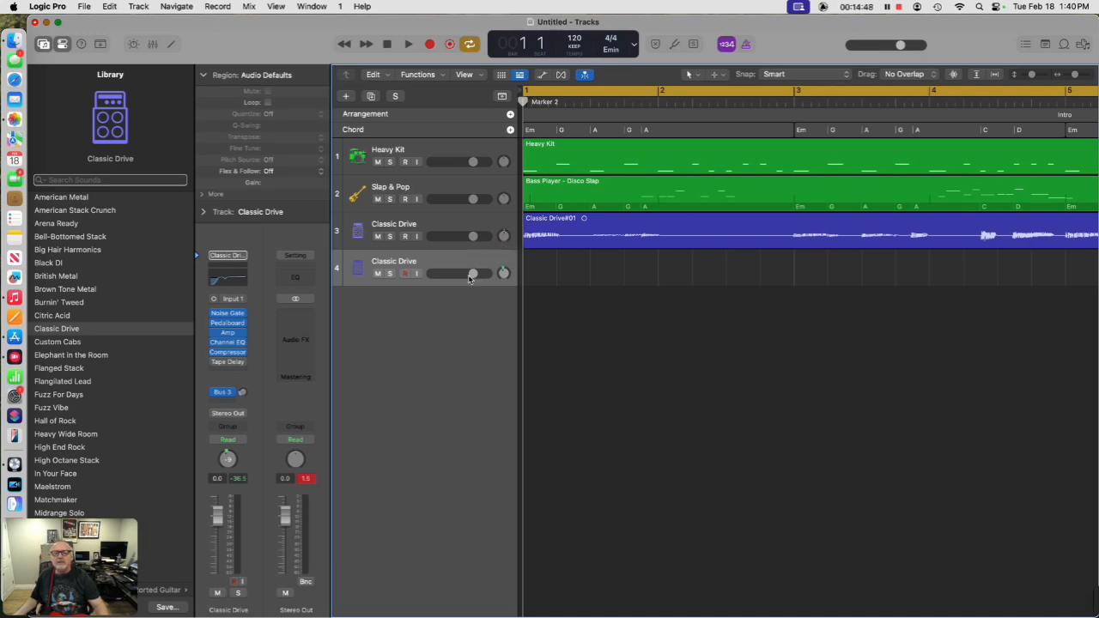
Record a second guitar part through the eight-bar Intro on the duplicated Classic Drive track, and select the bass region.
click(450, 48)
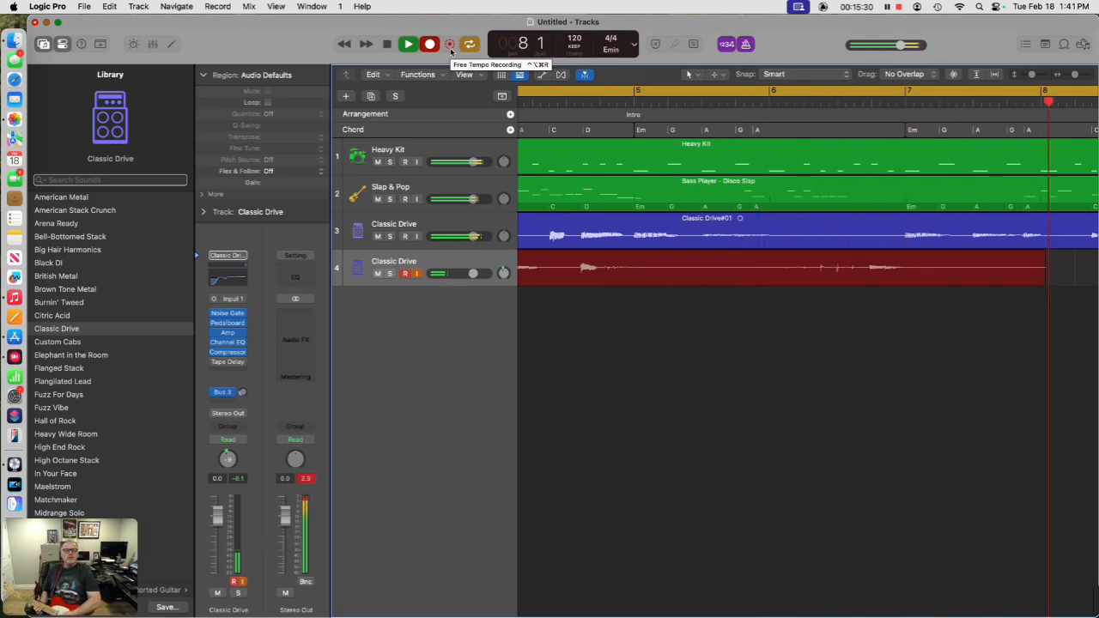
key(space)
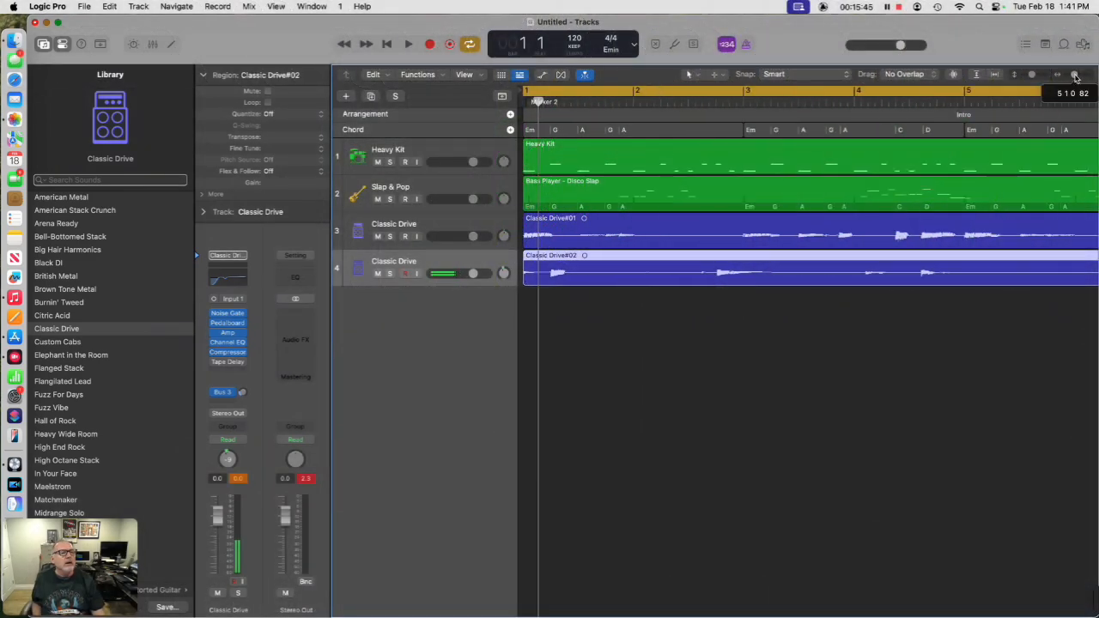
drag(1075, 77, 1072, 78)
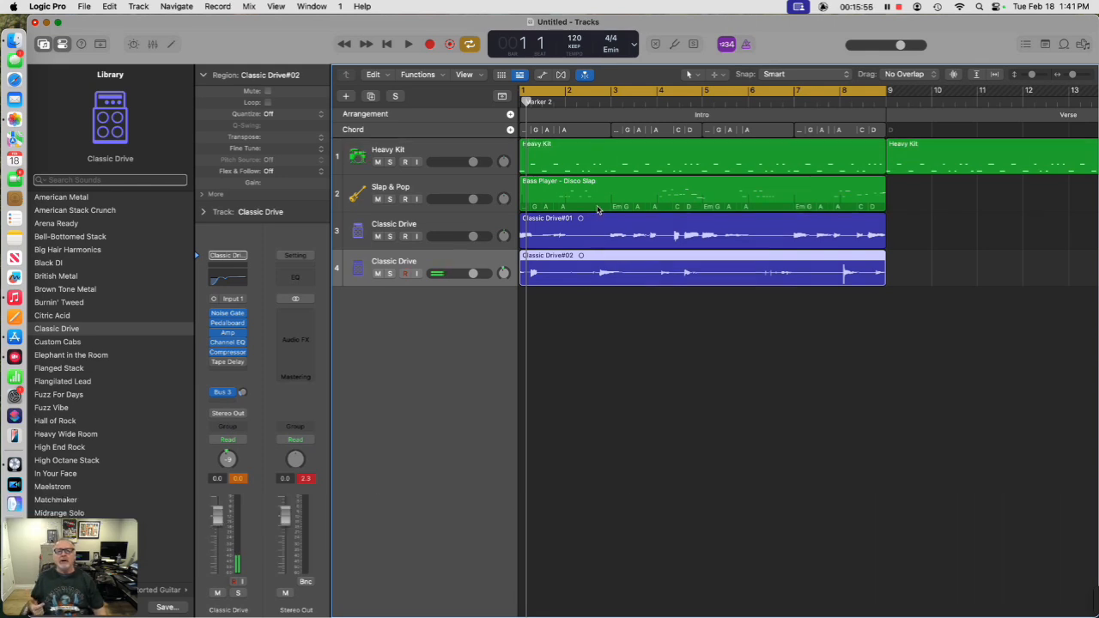
click(759, 196)
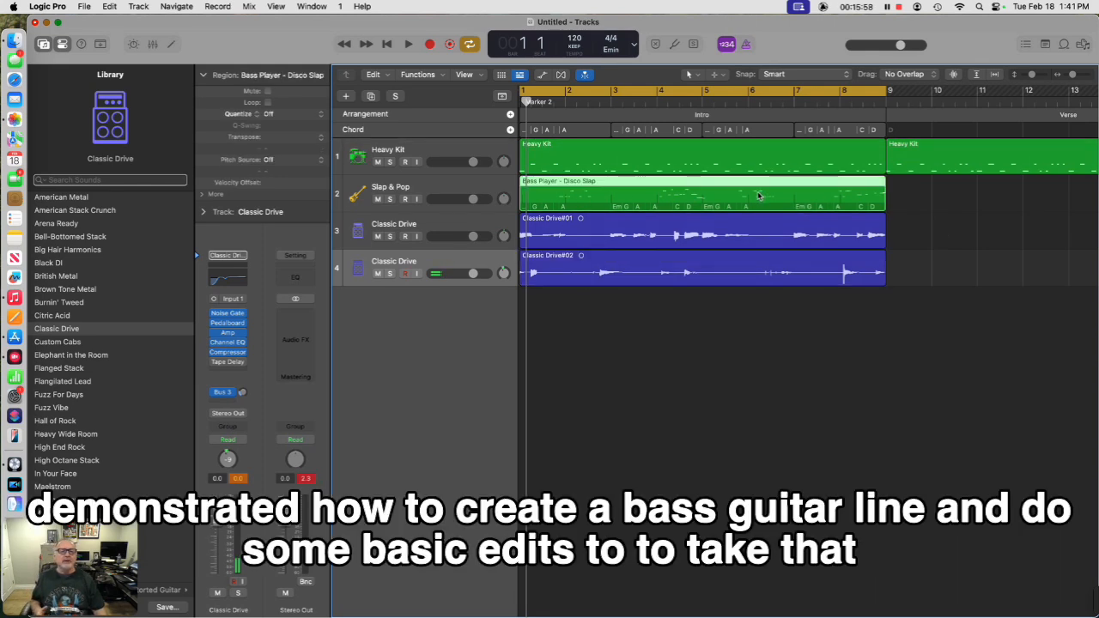